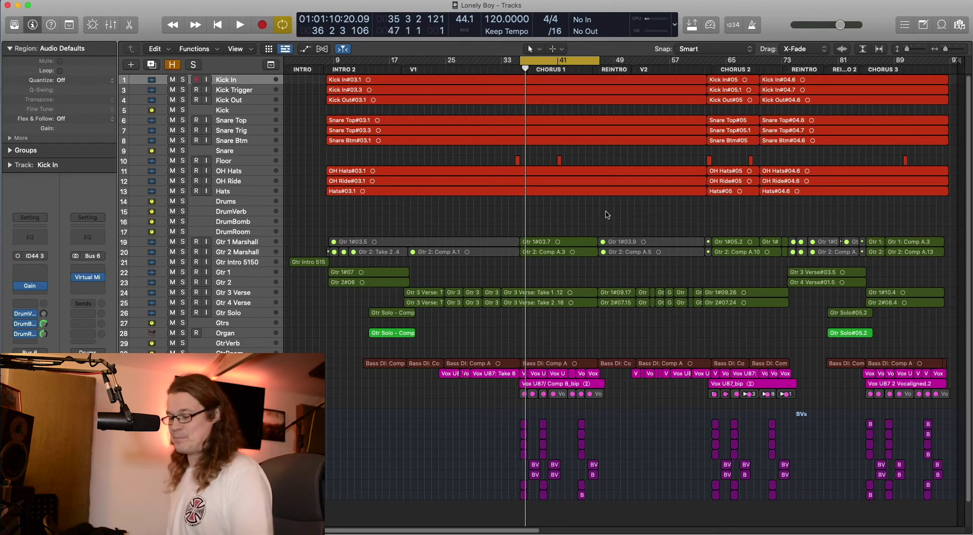
Insert the Big FrEQ EQ on the Stereo Out channel in the mixer and move its window clear of that channel
key(x)
scroll(679, 303, right, 15)
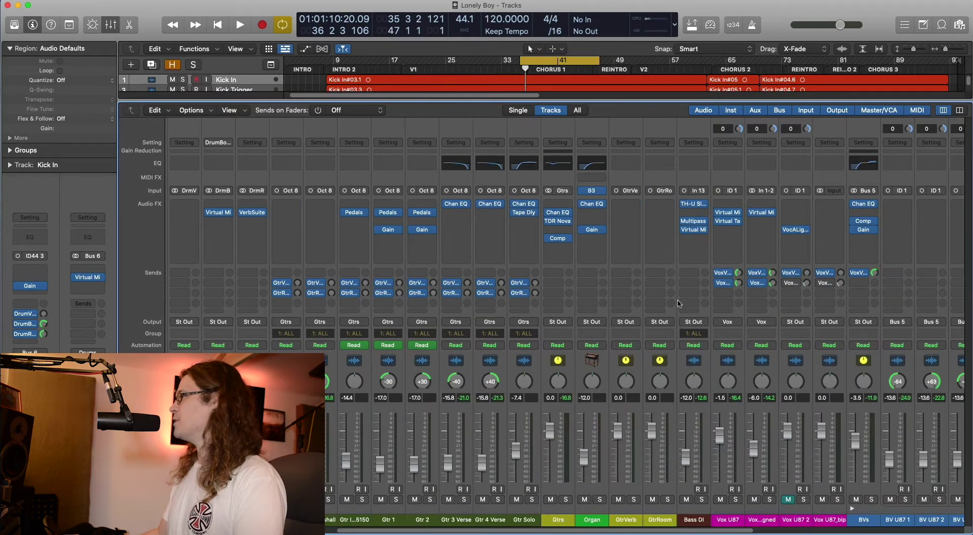
click(875, 230)
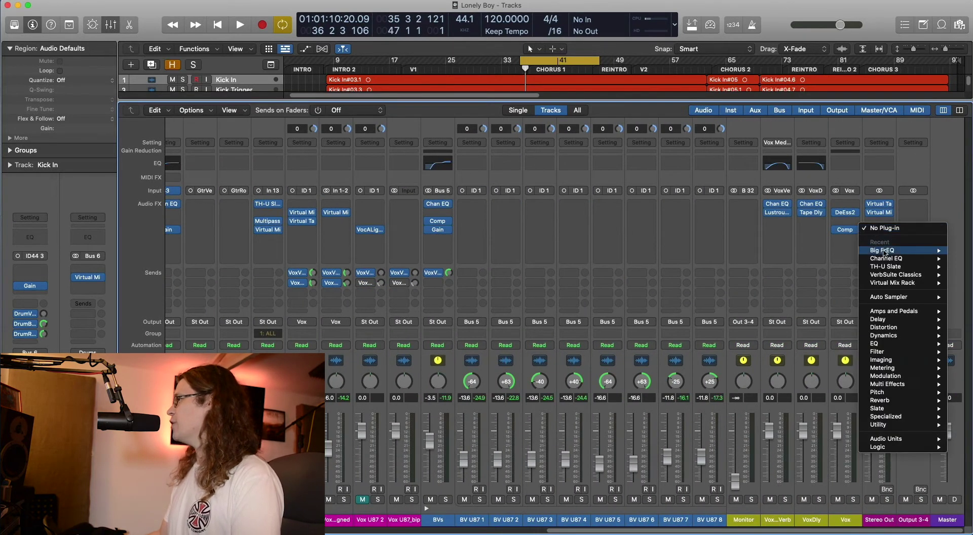
key(Escape)
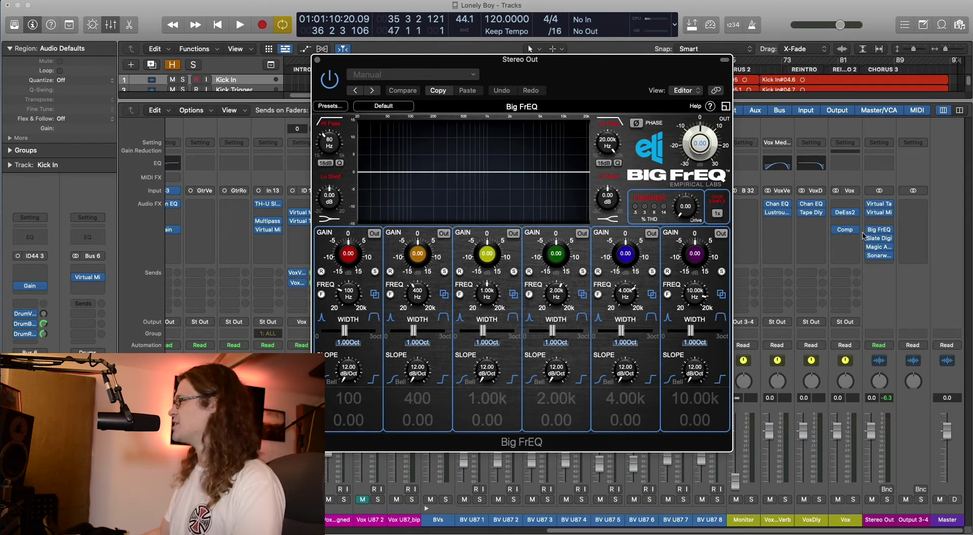
drag(683, 69, 666, 32)
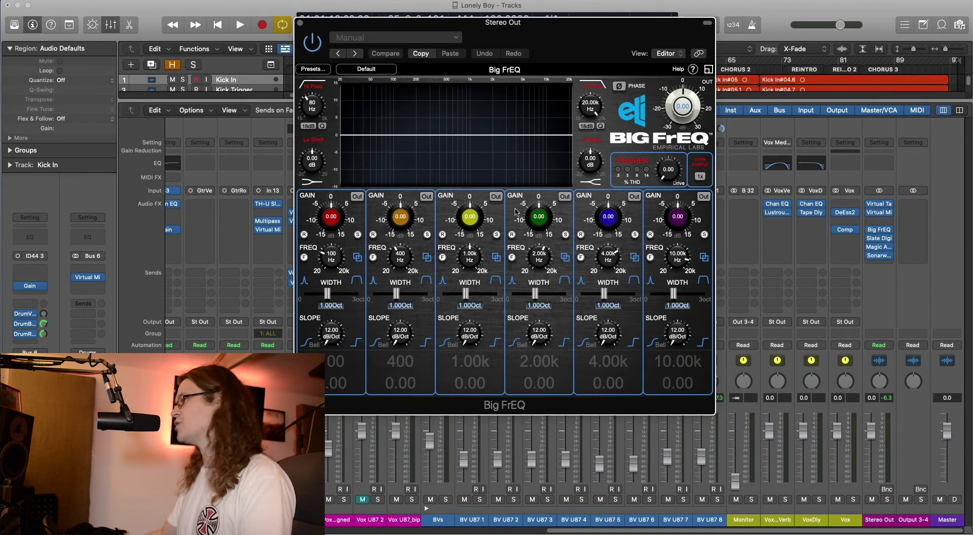
Switch in all six parametric bands of Big FrEQ, from 100 Hz to 10 kHz
click(564, 196)
click(496, 196)
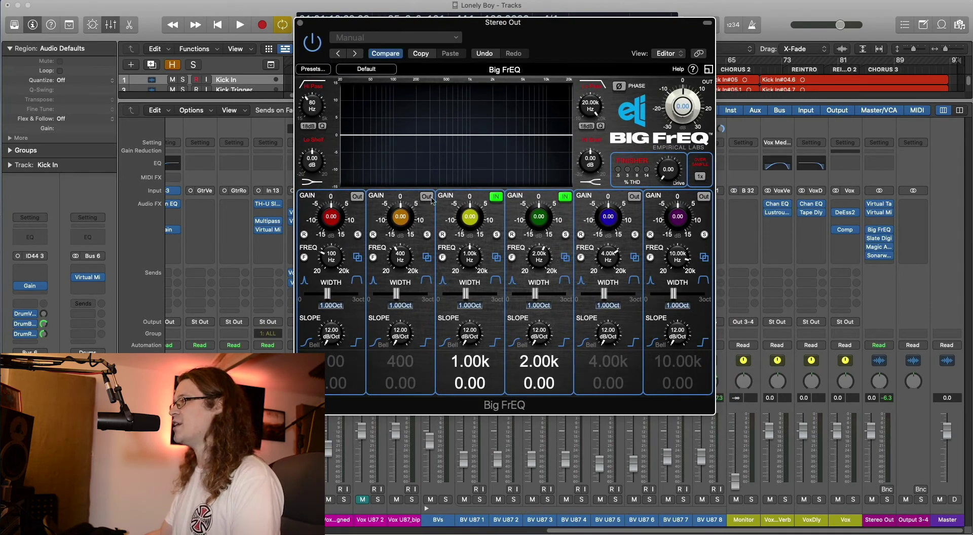
click(427, 196)
click(358, 196)
click(634, 196)
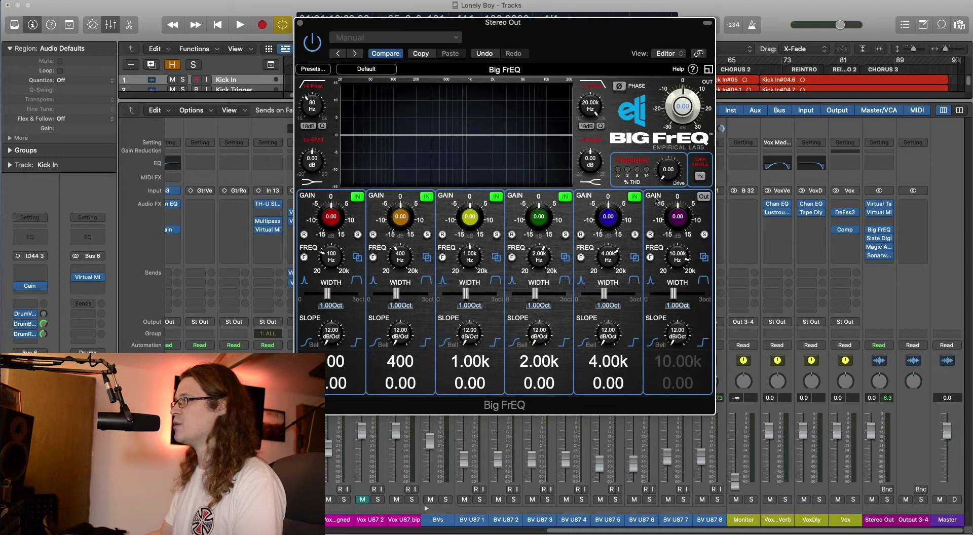
click(703, 197)
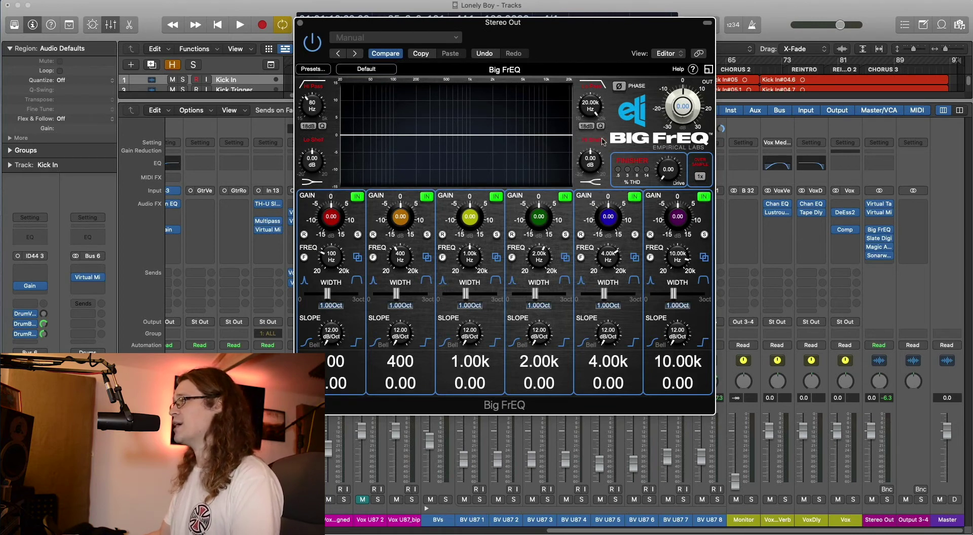
Try the high-pass and low-pass filters and a 0.40 dB high-shelf boost, then restore their defaults
click(313, 86)
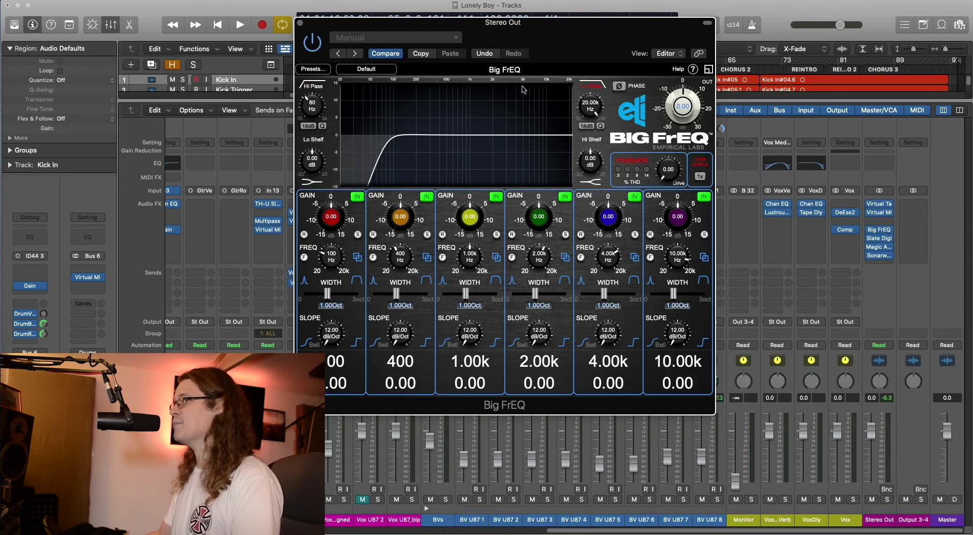
click(586, 89)
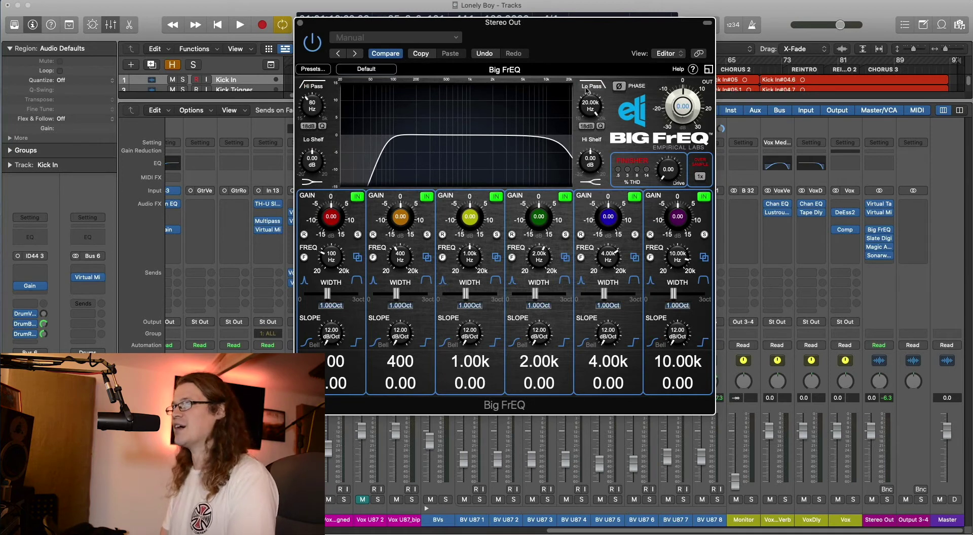
click(586, 89)
click(313, 87)
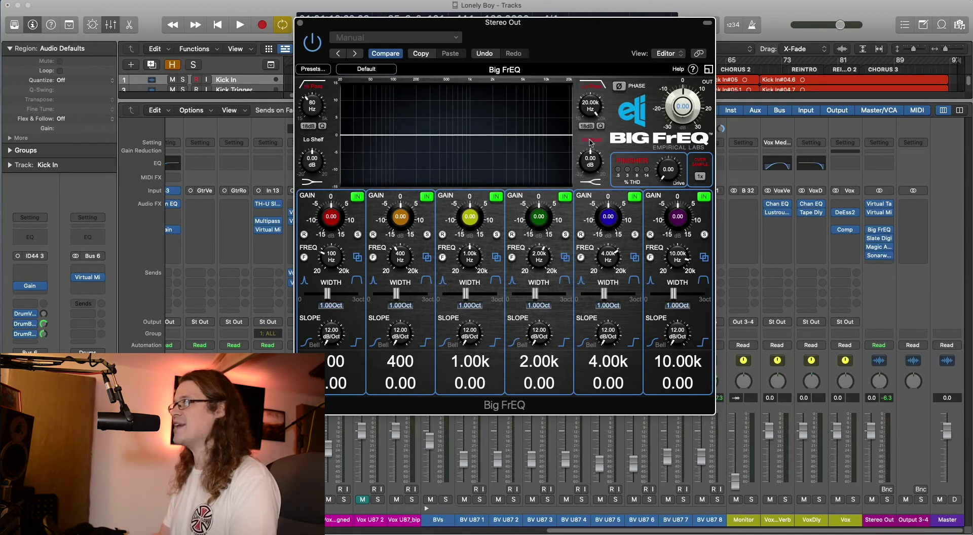
drag(597, 159, 592, 129)
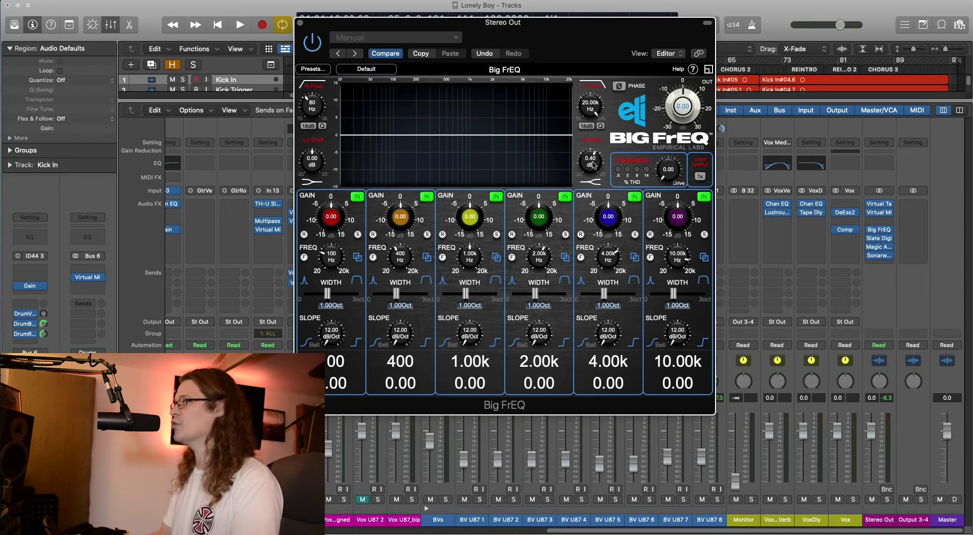
alt+click(594, 165)
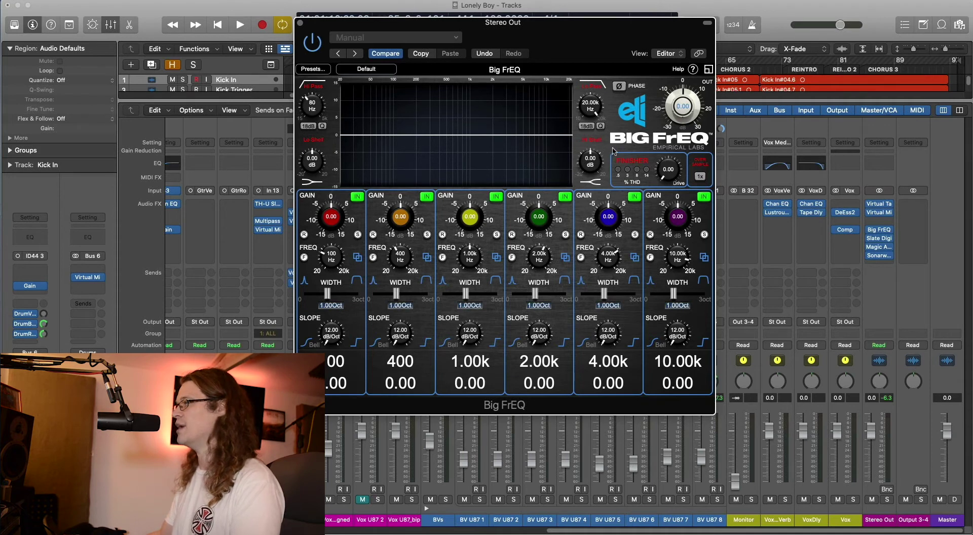
click(639, 166)
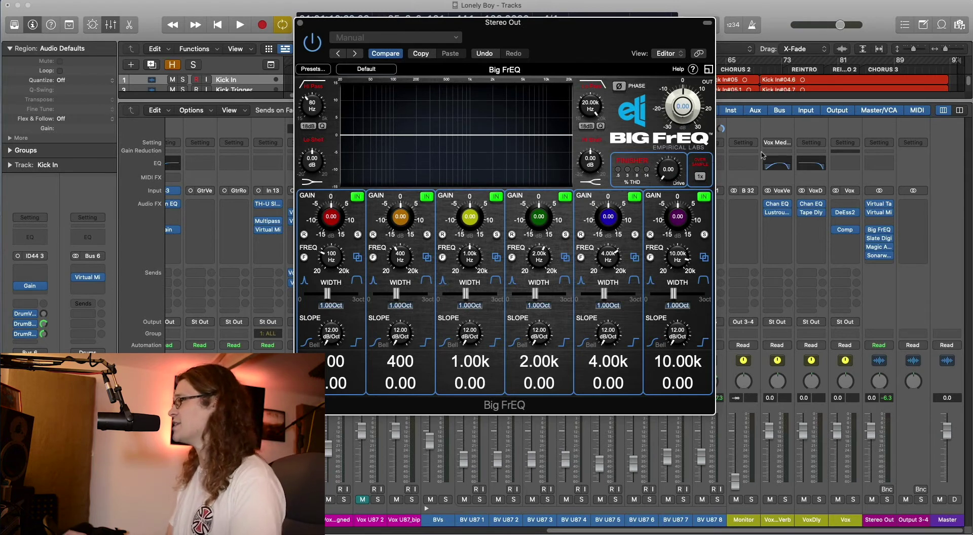
While the mix plays, boost the red band by about 3.43 dB at about 63 Hz with a width of 1.76 octaves
key(space)
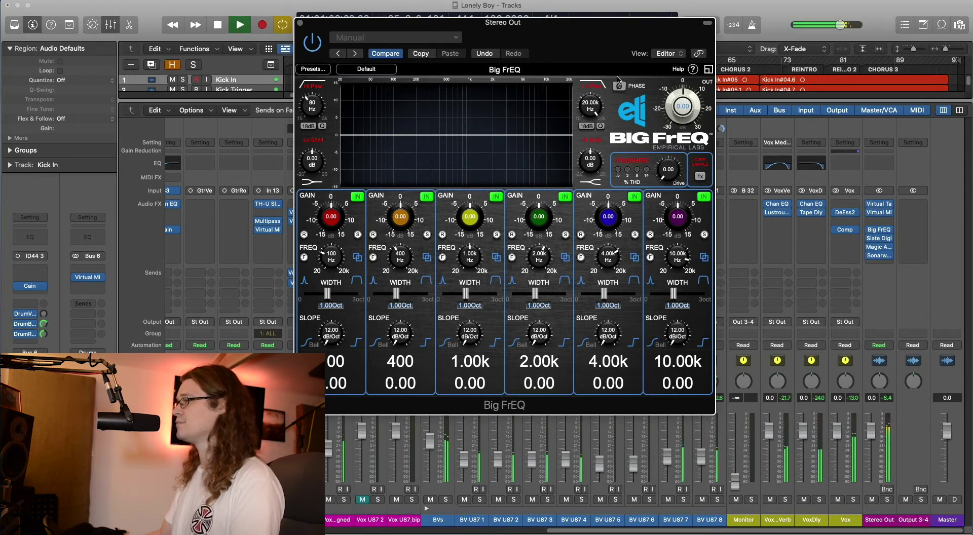
drag(519, 49, 588, 40)
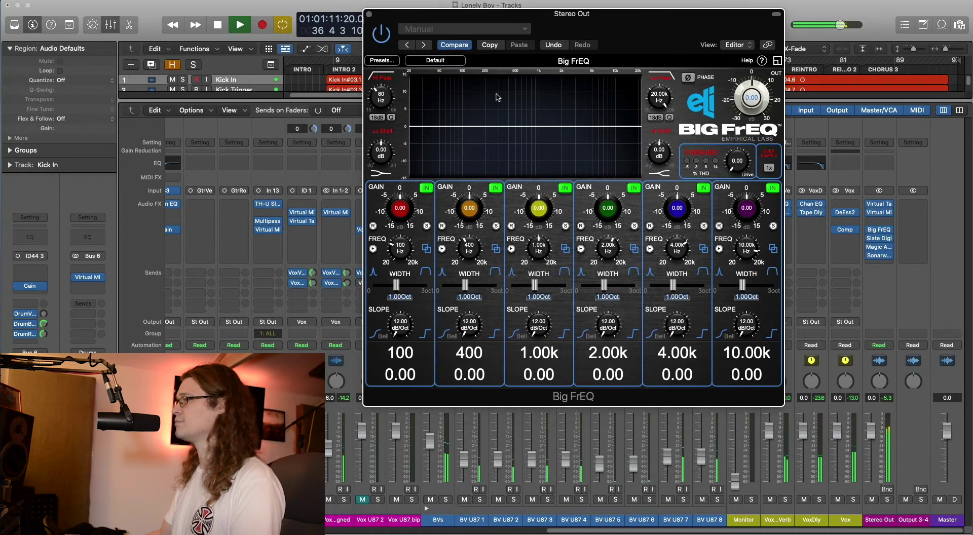
drag(403, 210, 405, 201)
drag(399, 244, 401, 245)
mouse_move(400, 210)
mouse_down()
mouse_move(401, 186)
mouse_move(400, 199)
mouse_up()
drag(397, 286, 409, 286)
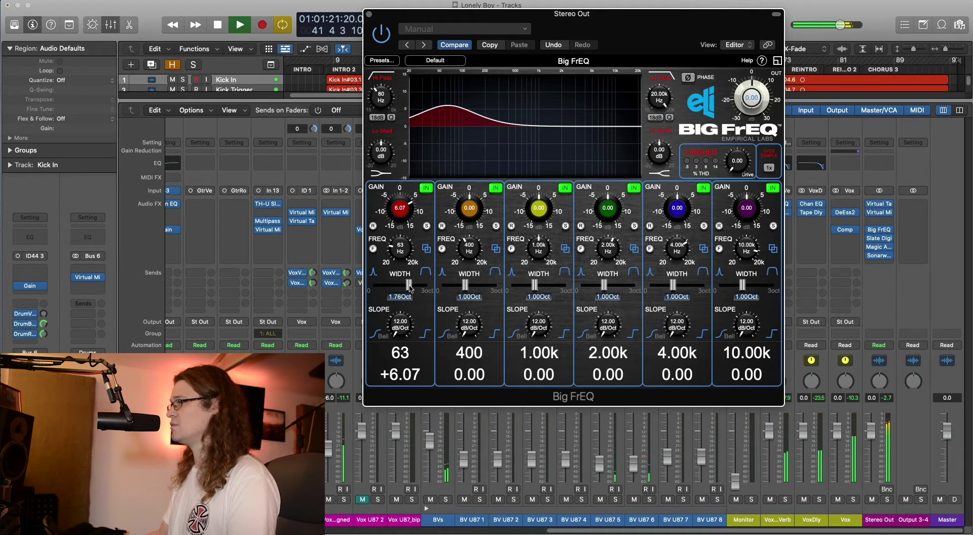
drag(403, 208, 403, 218)
Compare the mix with the red low band bypassed and active, then stop playback
click(426, 188)
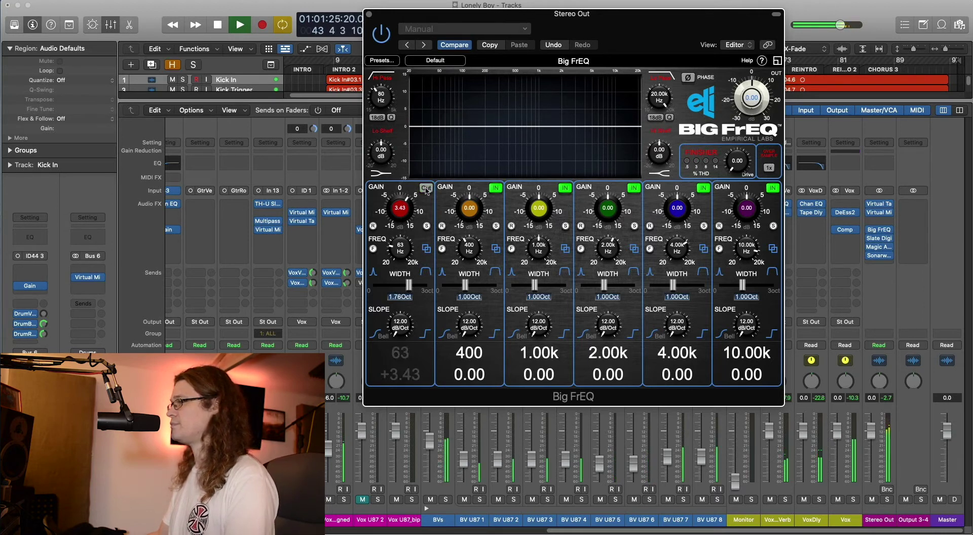
click(426, 188)
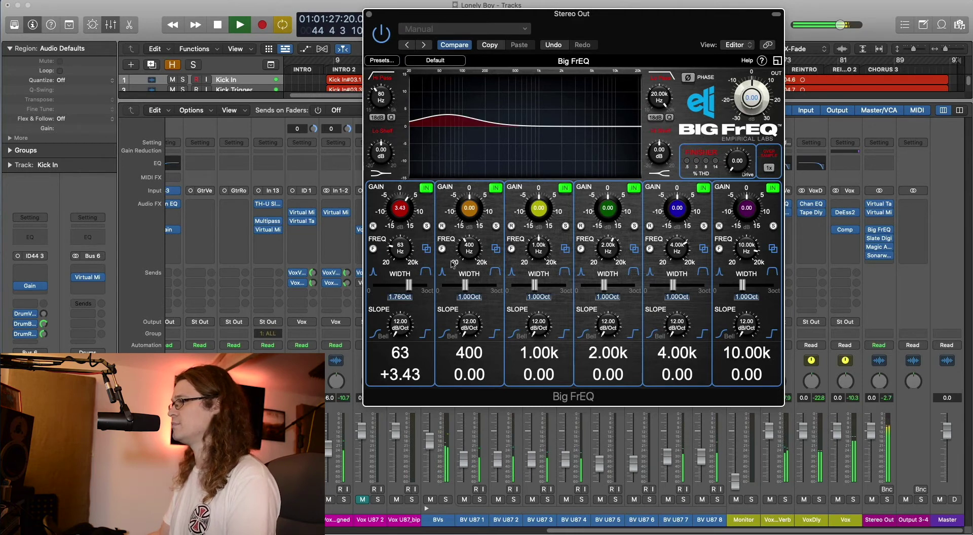
drag(401, 327, 415, 297)
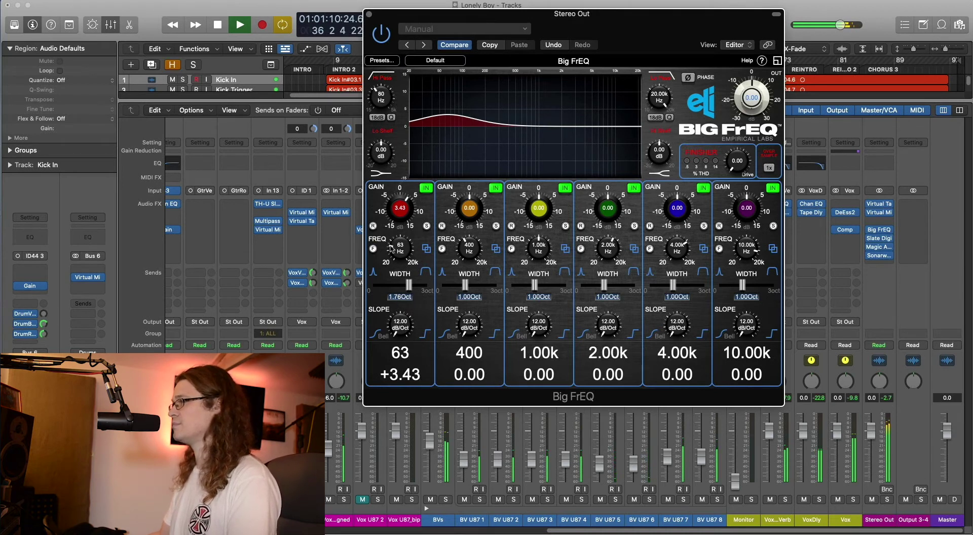
key(space)
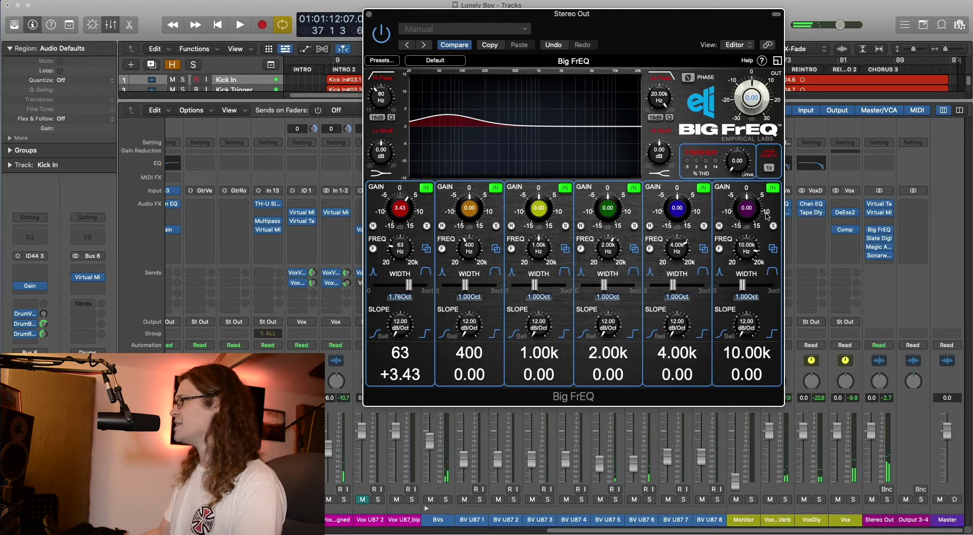
Play the mix and try a high-shelf boost of about 1.66 dB
key(space)
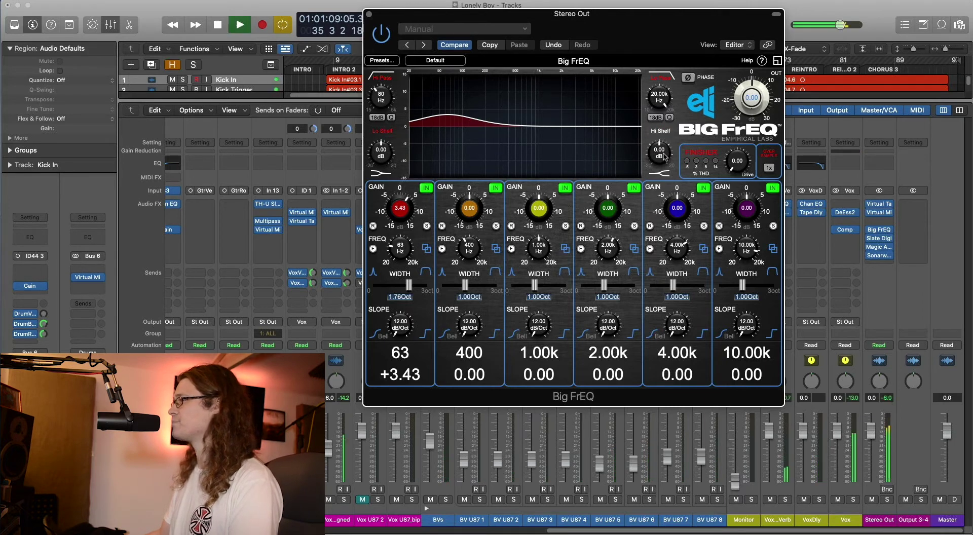
drag(658, 145, 660, 95)
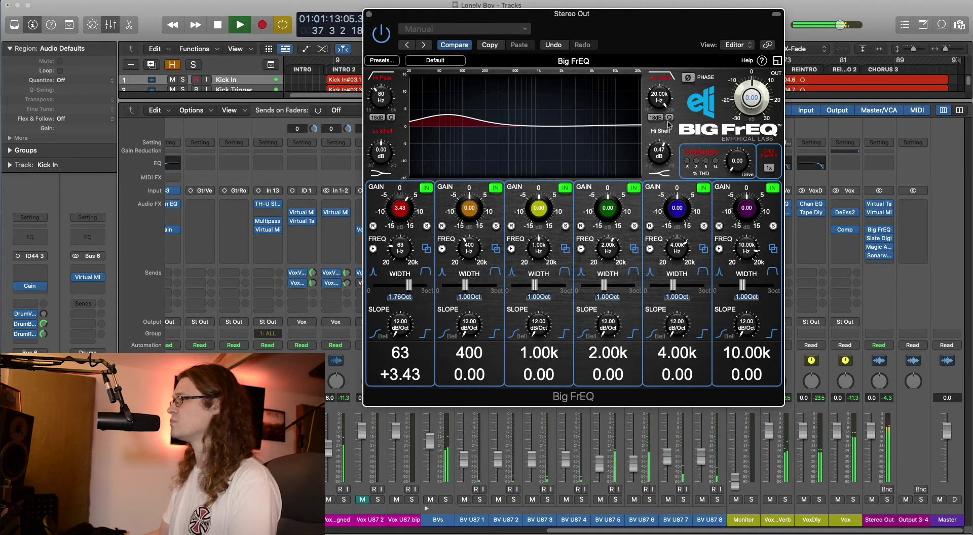
mouse_move(661, 162)
mouse_down()
mouse_move(661, 148)
mouse_move(662, 158)
mouse_up()
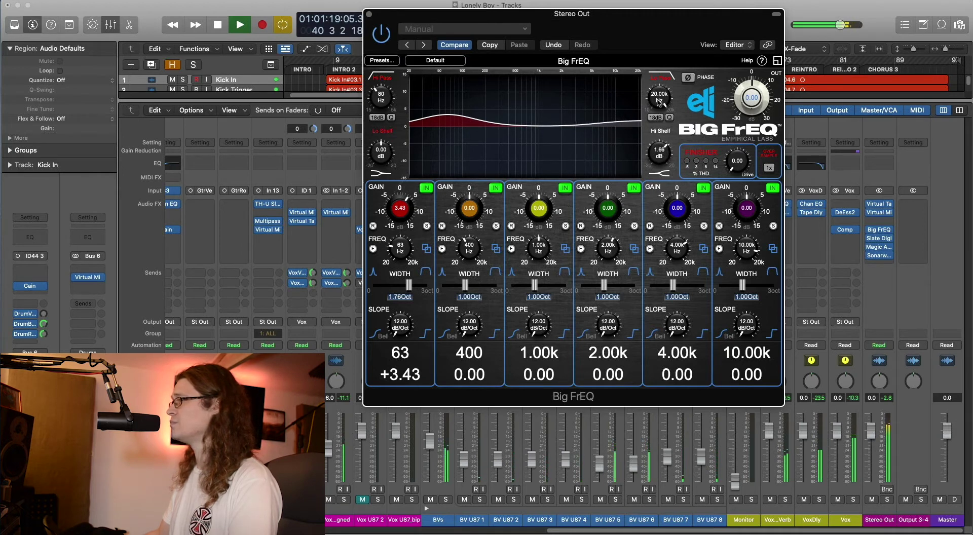
Try the low-pass filter at about 13 kHz, reset it to 20 kHz and stop playback
drag(659, 104, 658, 113)
click(660, 78)
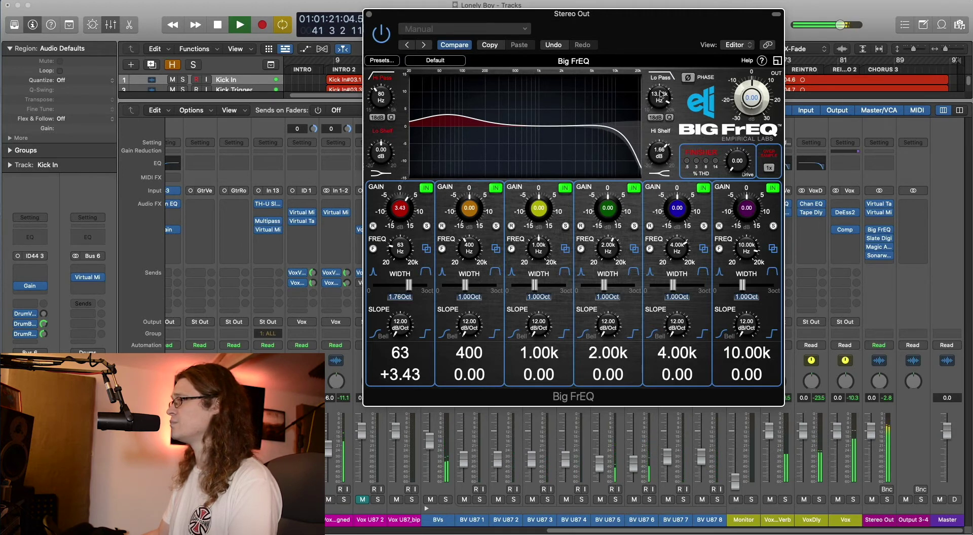
alt+click(659, 96)
key(space)
Try high-shelf boosts up to about 8.62 dB with the low-pass filter on and off, then reset the shelf to 0 dB
drag(668, 146, 662, 142)
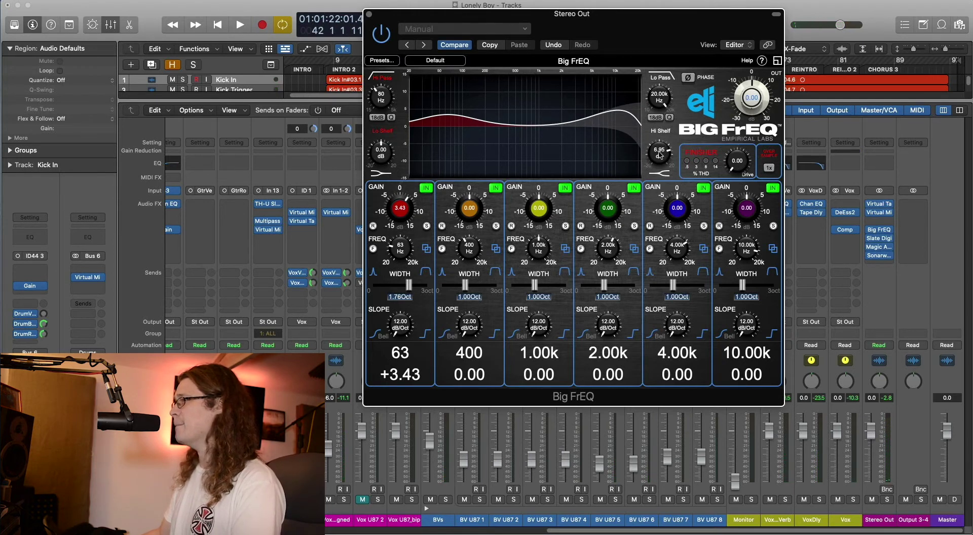
mouse_move(659, 155)
mouse_down()
mouse_move(666, 145)
mouse_move(663, 156)
mouse_up()
click(660, 77)
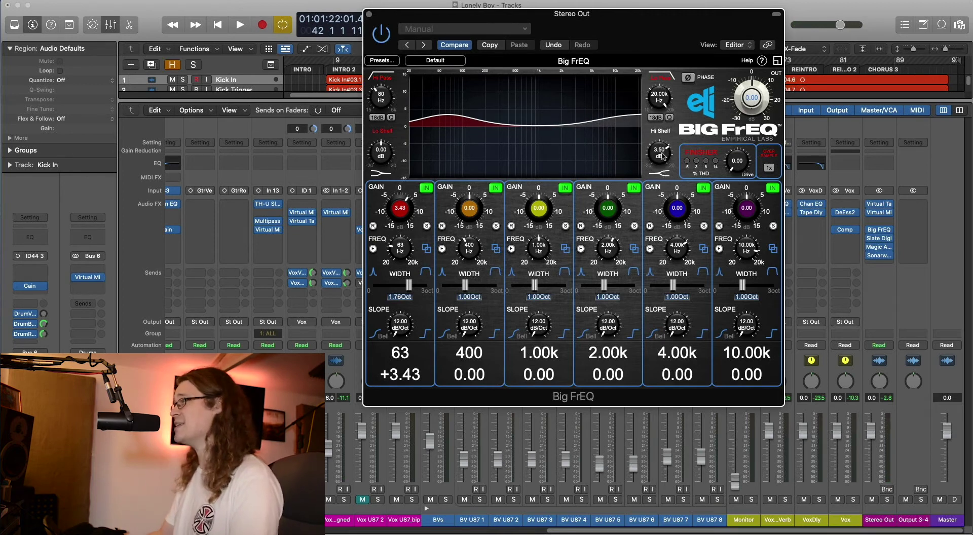
click(662, 79)
mouse_move(661, 96)
mouse_down()
mouse_move(662, 158)
mouse_move(667, 78)
mouse_up()
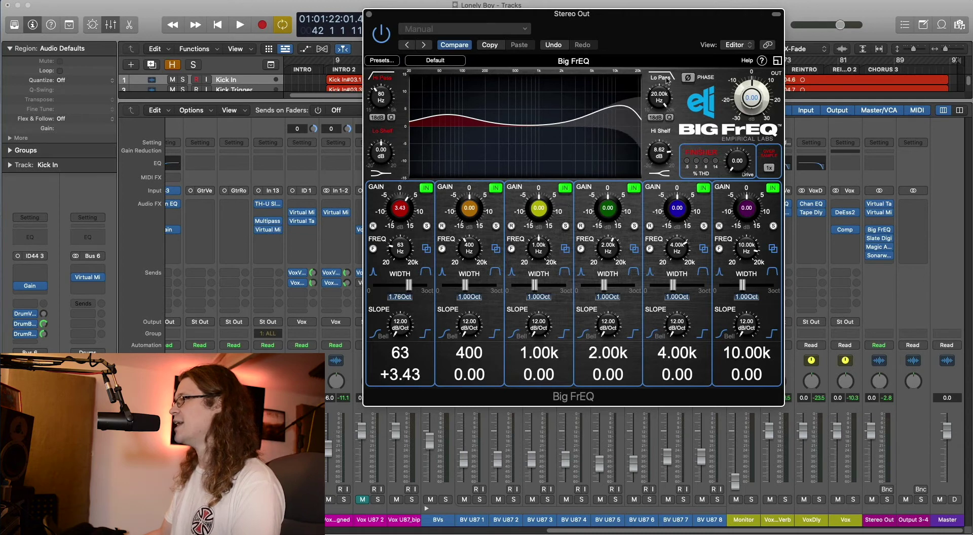
alt+click(662, 157)
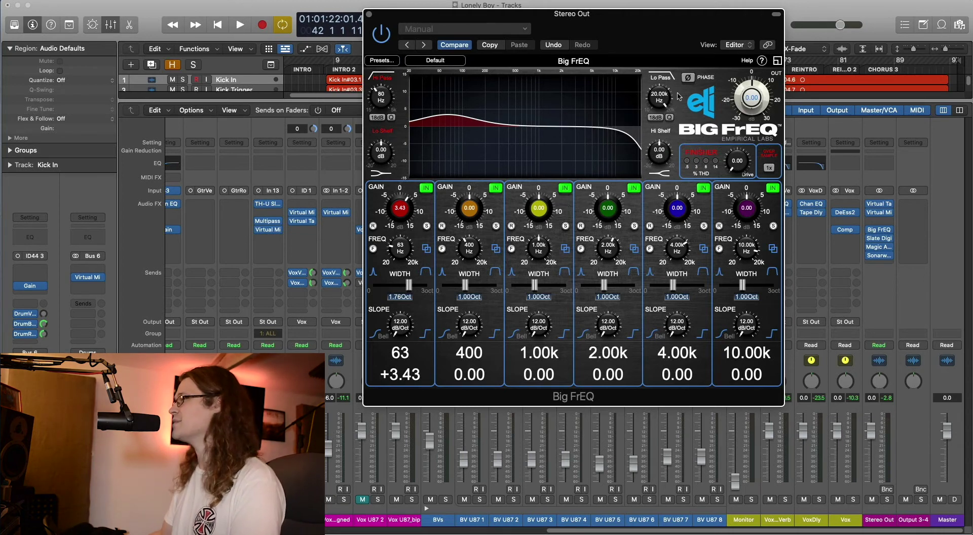
Play the mix and set the high shelf to about 3.25 dB, comparing it bypassed and active with the low-pass filter off
key(space)
drag(661, 154, 664, 138)
click(661, 131)
click(662, 78)
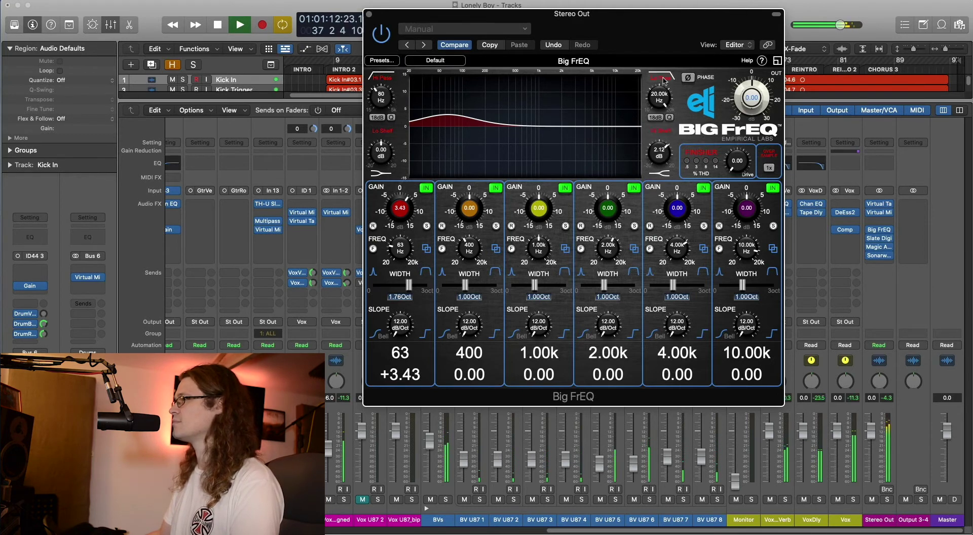
click(661, 131)
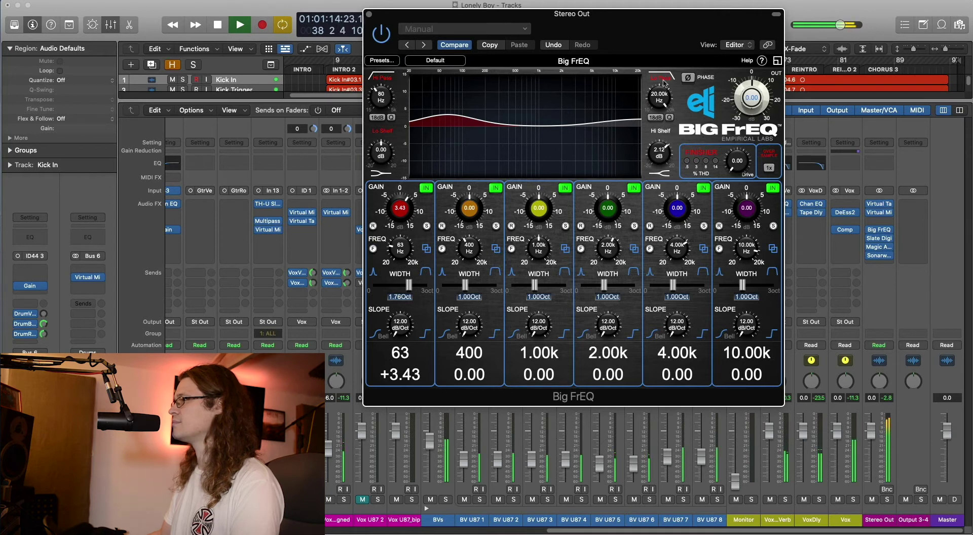
drag(664, 138, 664, 133)
Enable the low-pass filter at about 17.63 kHz, stop playback and dismiss the plug-in's help overlay
click(662, 78)
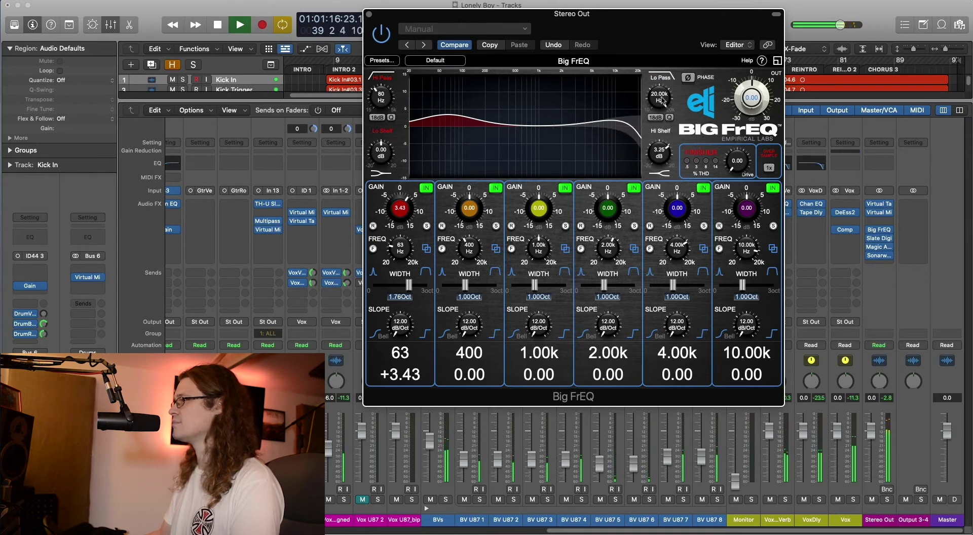
drag(660, 99, 662, 111)
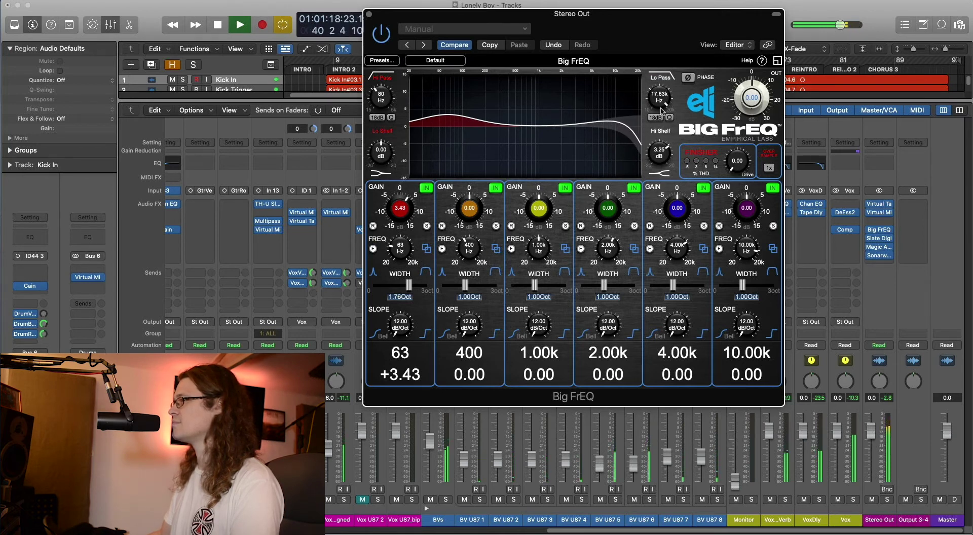
click(697, 115)
key(space)
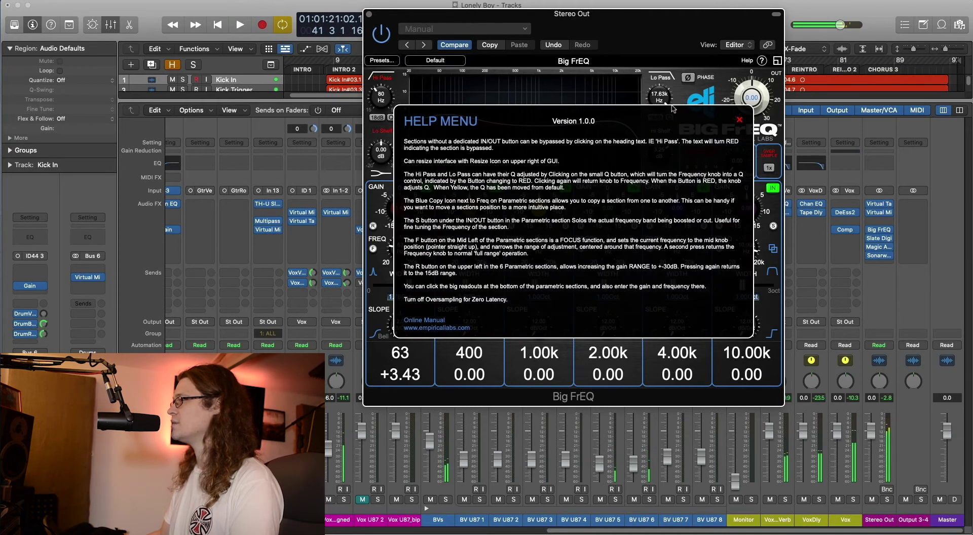
click(739, 121)
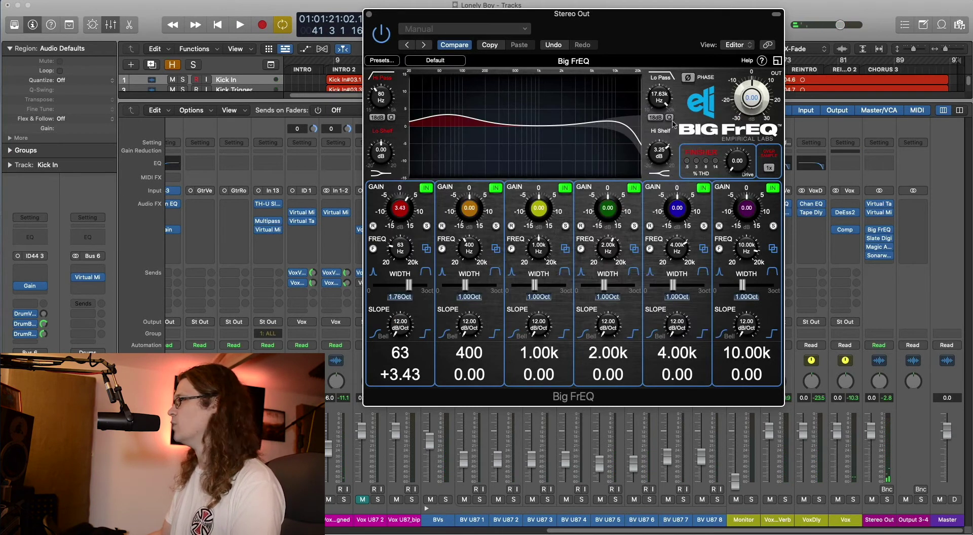
click(660, 120)
click(679, 115)
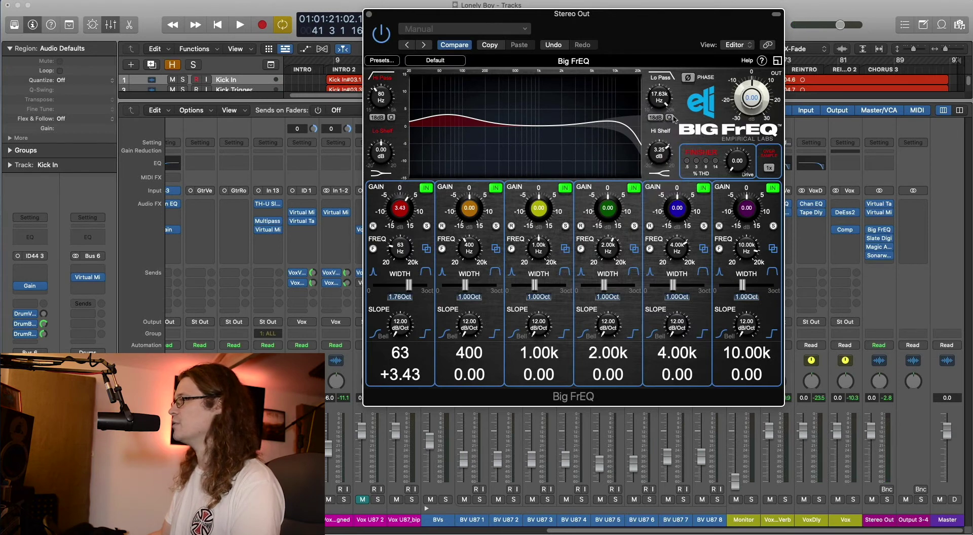
Play the mix briefly, stop it, and view the plug-in's help overlay before dismissing it
key(space)
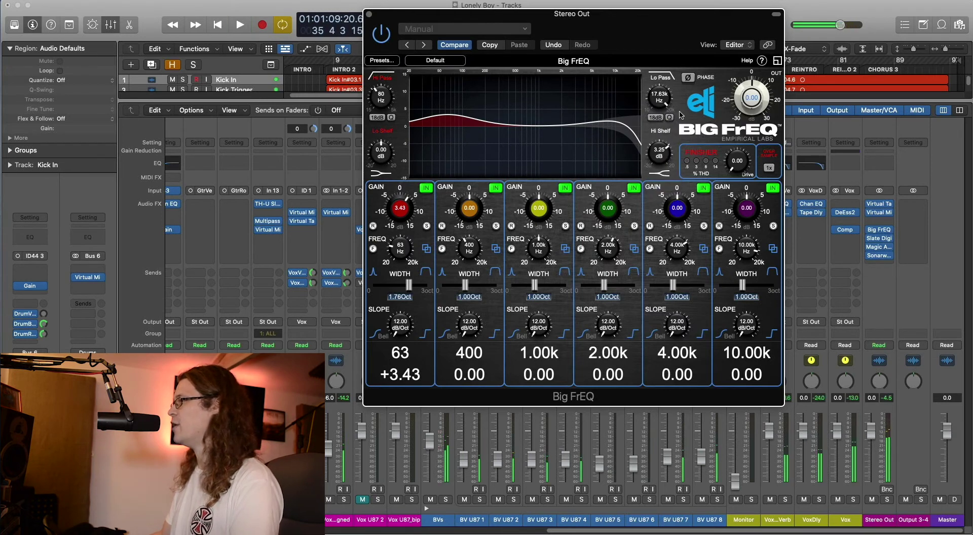
click(683, 99)
click(683, 99)
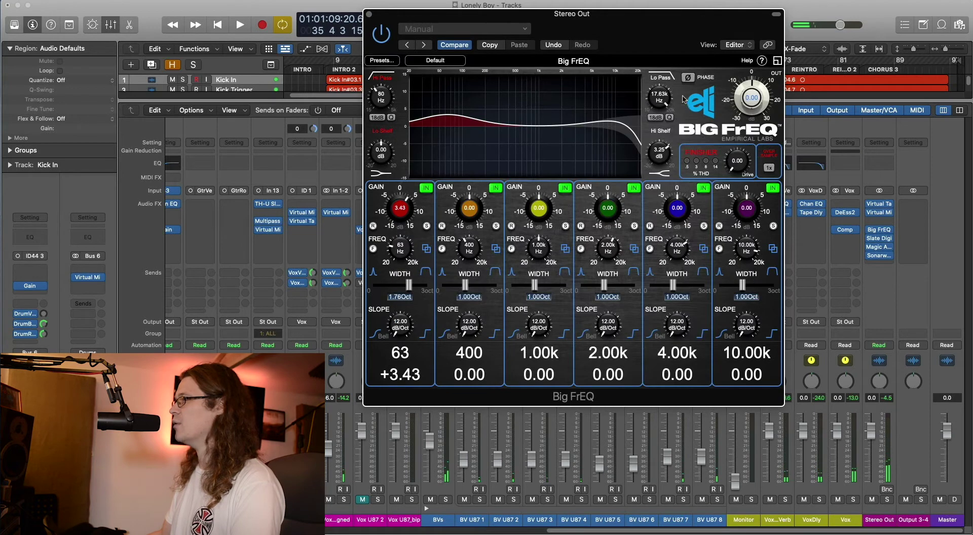
click(684, 101)
click(682, 101)
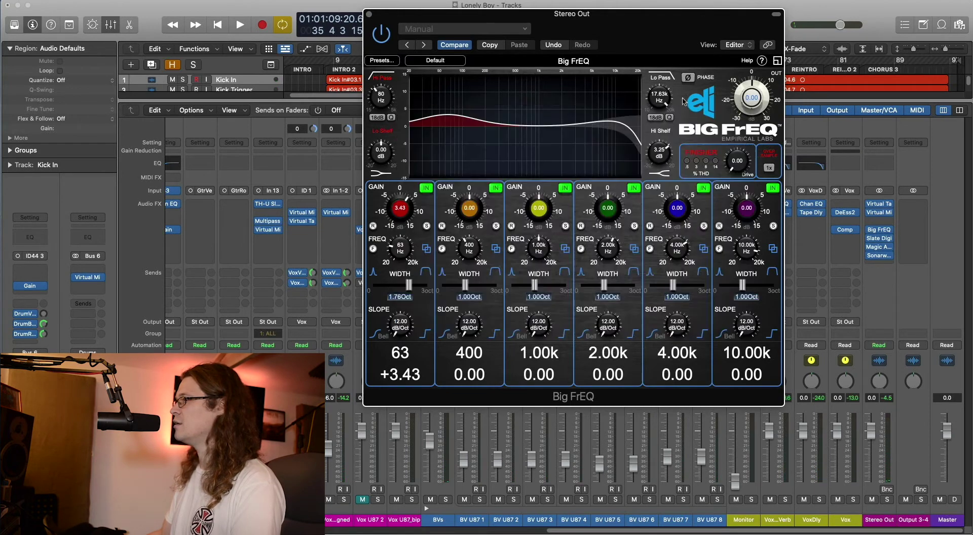
click(683, 101)
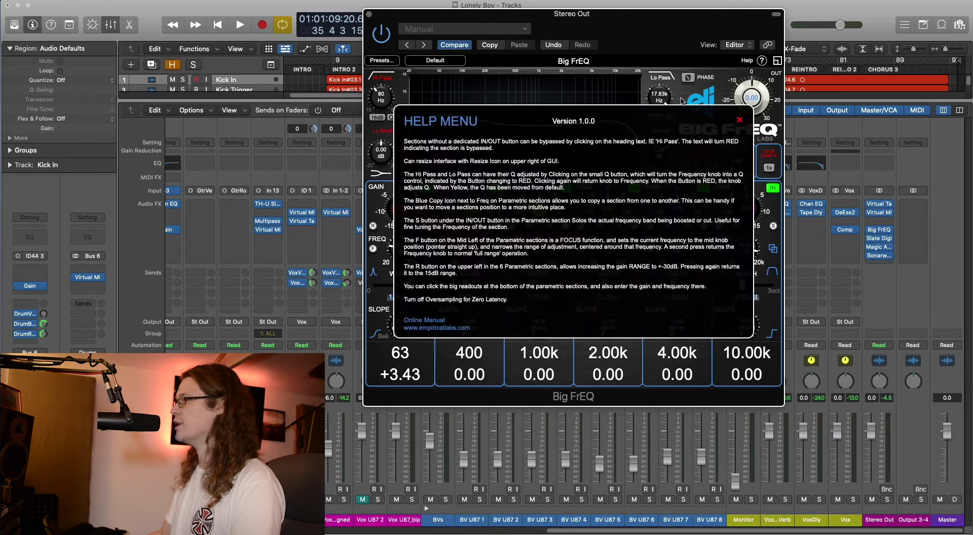
click(682, 101)
click(682, 101)
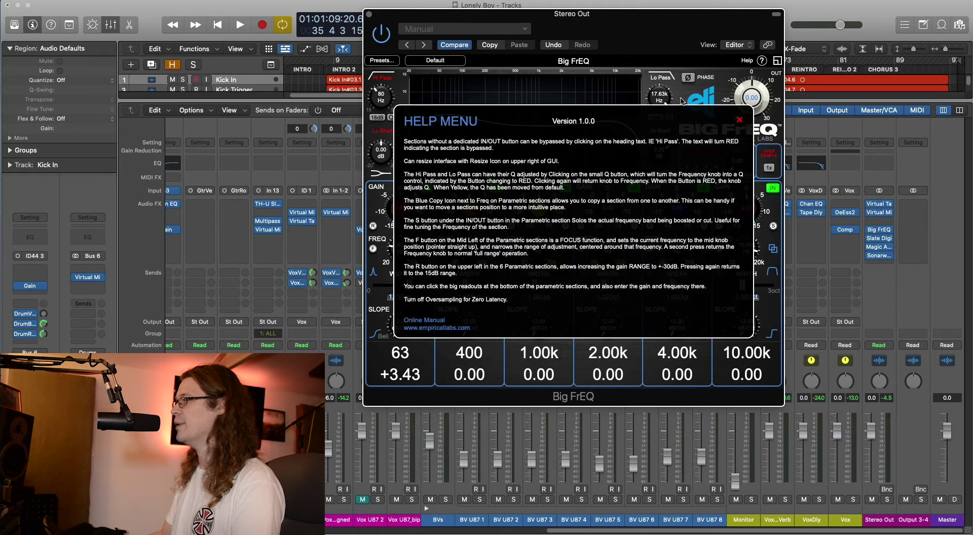
click(697, 98)
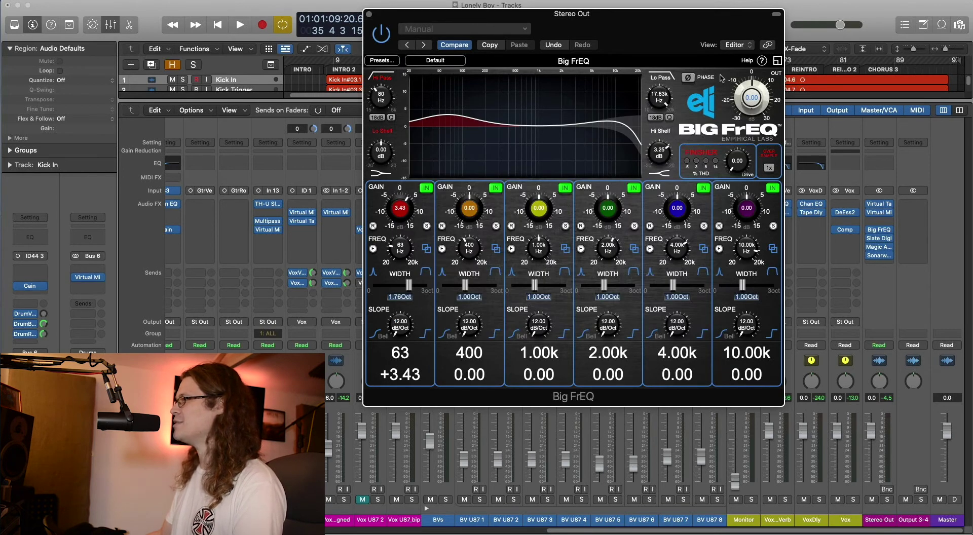
Bring up the plug-in's help notes again and close them to return to the EQ controls
click(687, 95)
click(687, 94)
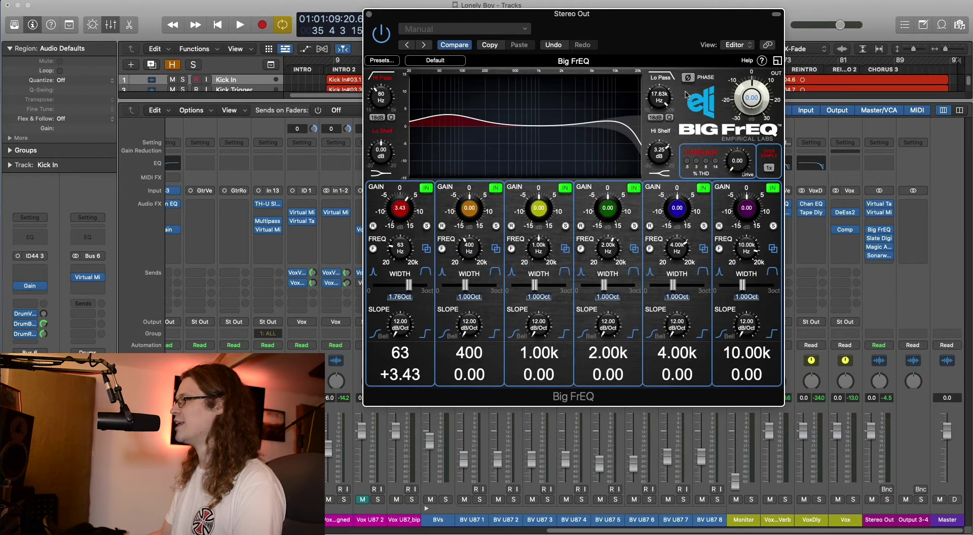
click(683, 95)
click(684, 96)
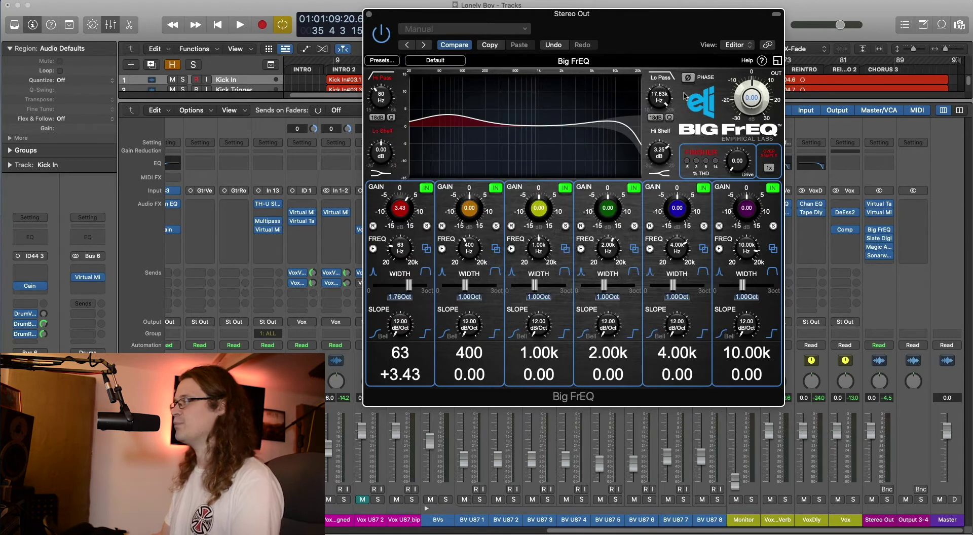
click(683, 96)
click(685, 97)
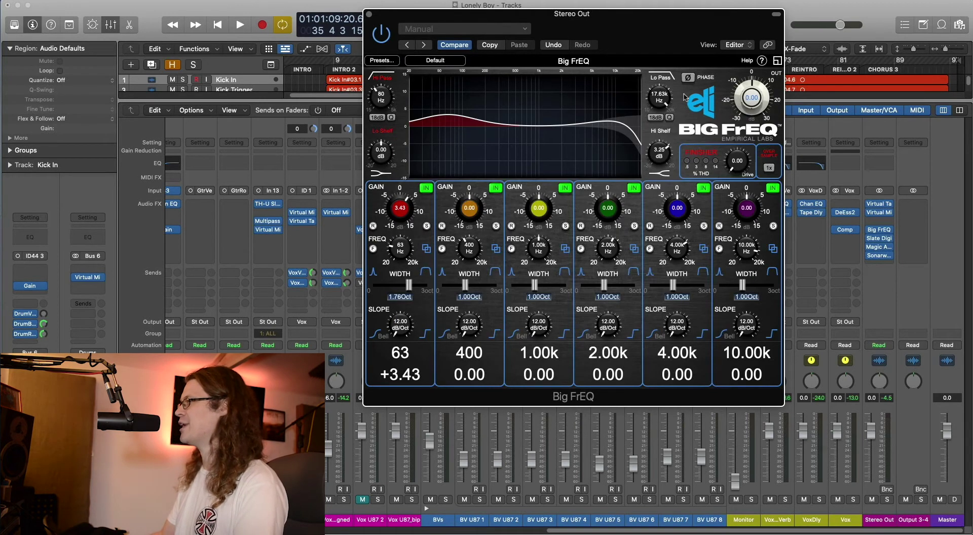
click(686, 98)
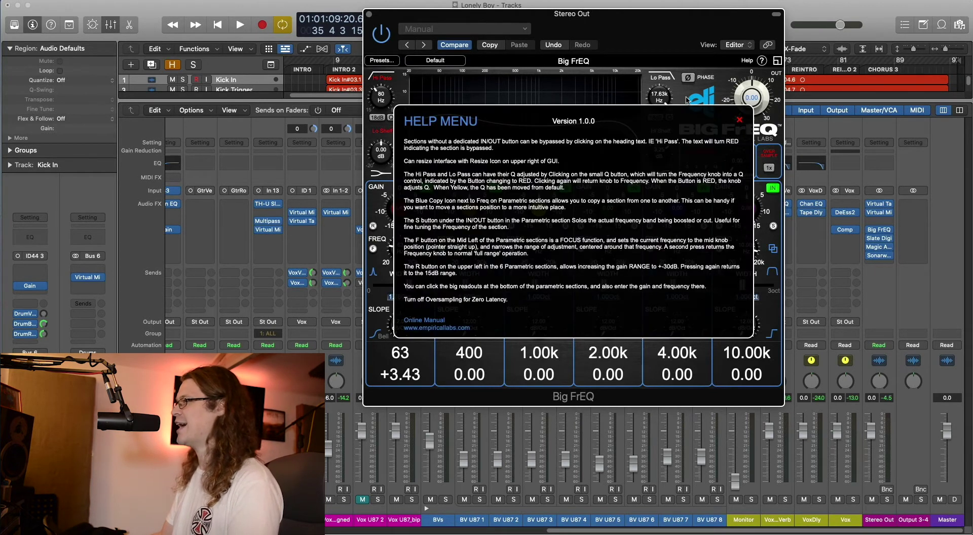
click(739, 120)
click(748, 61)
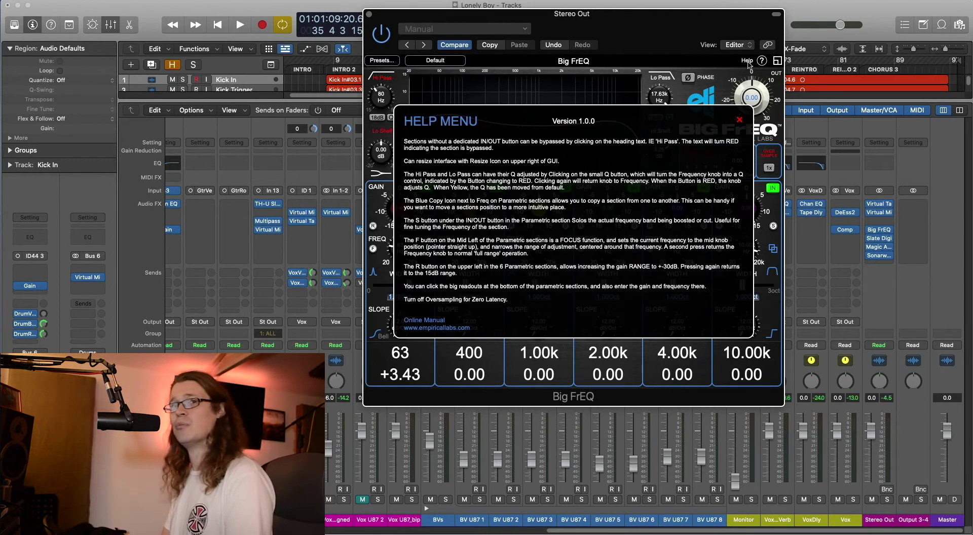
click(740, 120)
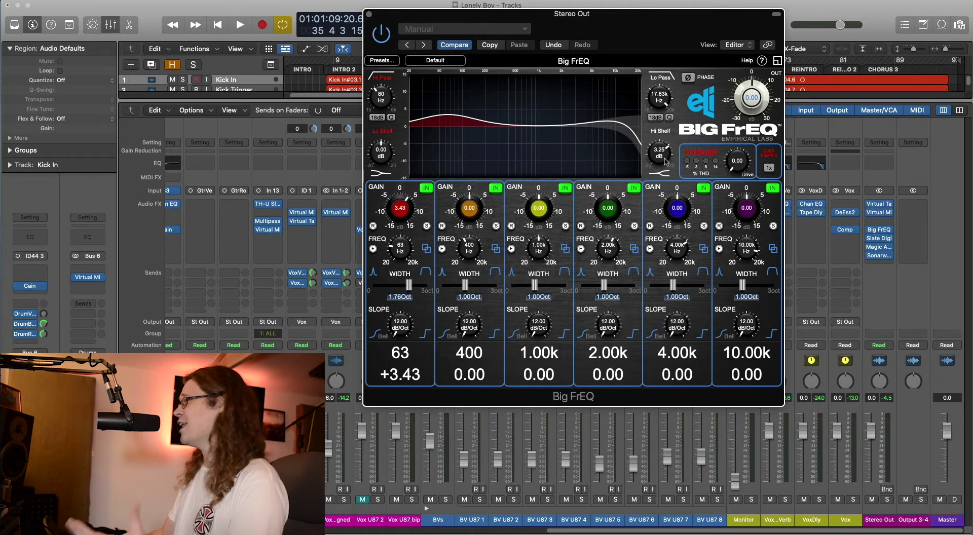
Set the low-pass filter to about 16.76 kHz and the high shelf to about 2.39 dB, comparing both bypassed and active during playback
drag(663, 156, 663, 153)
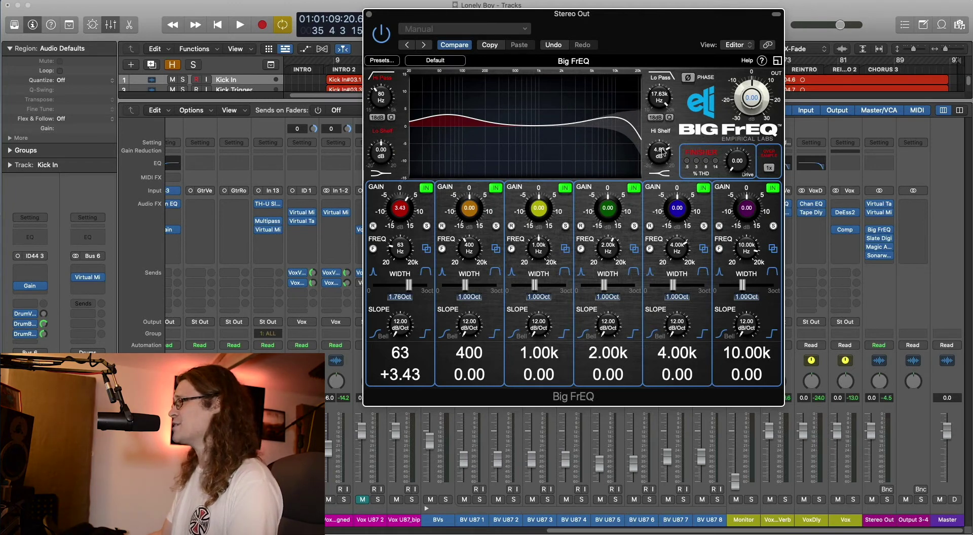
drag(661, 109, 662, 101)
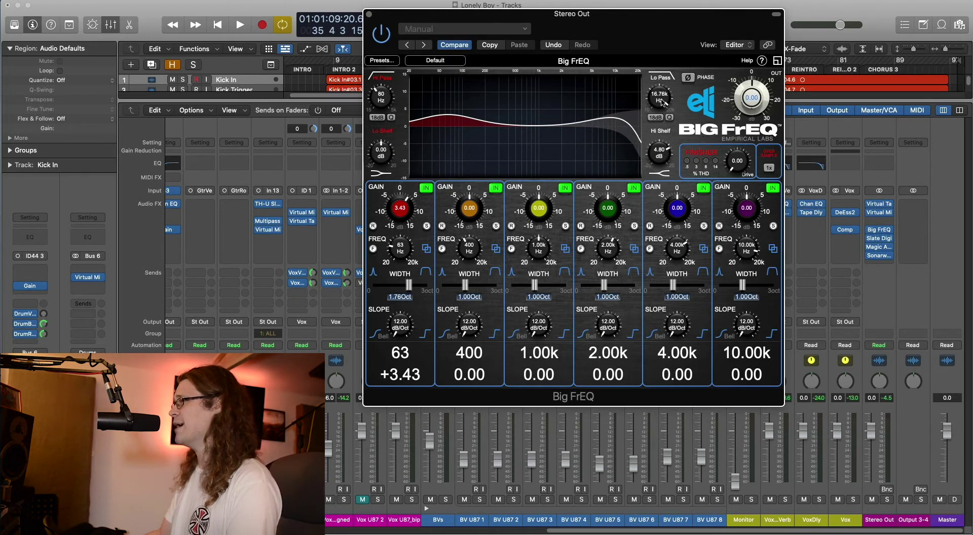
key(space)
click(663, 77)
click(664, 131)
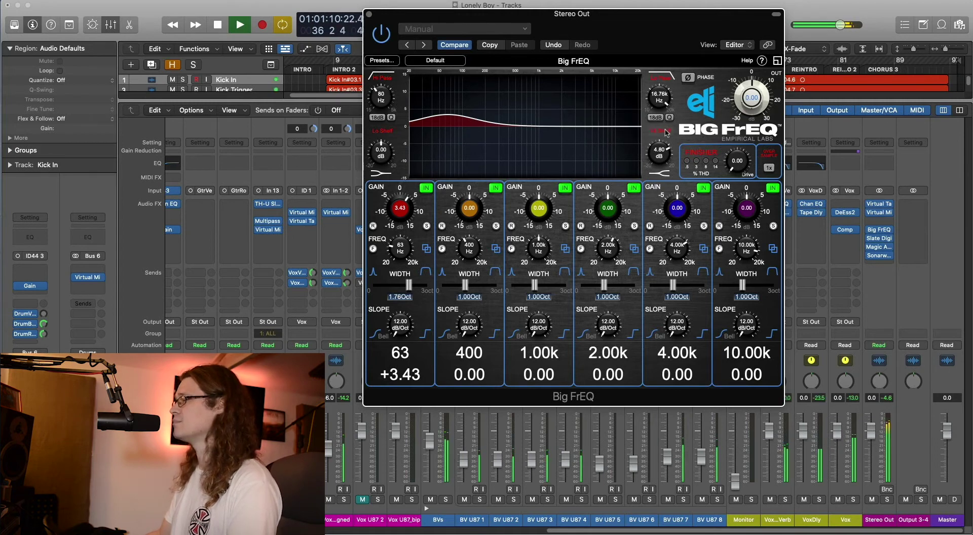
click(665, 132)
click(664, 79)
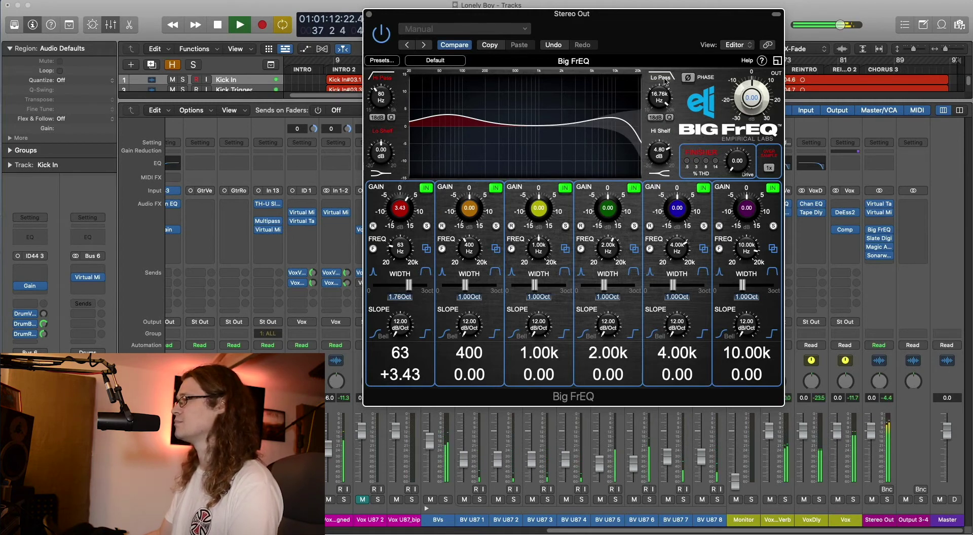
drag(659, 151, 661, 158)
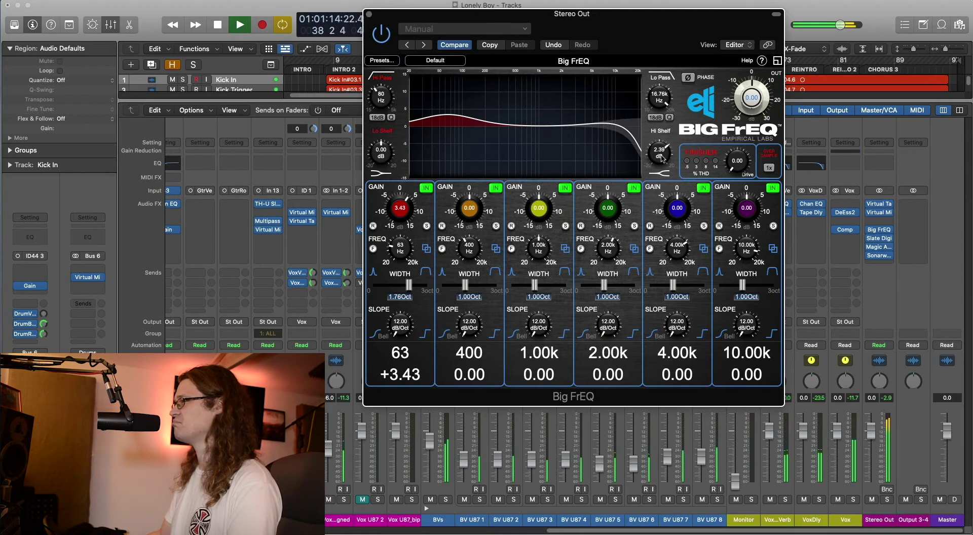
key(space)
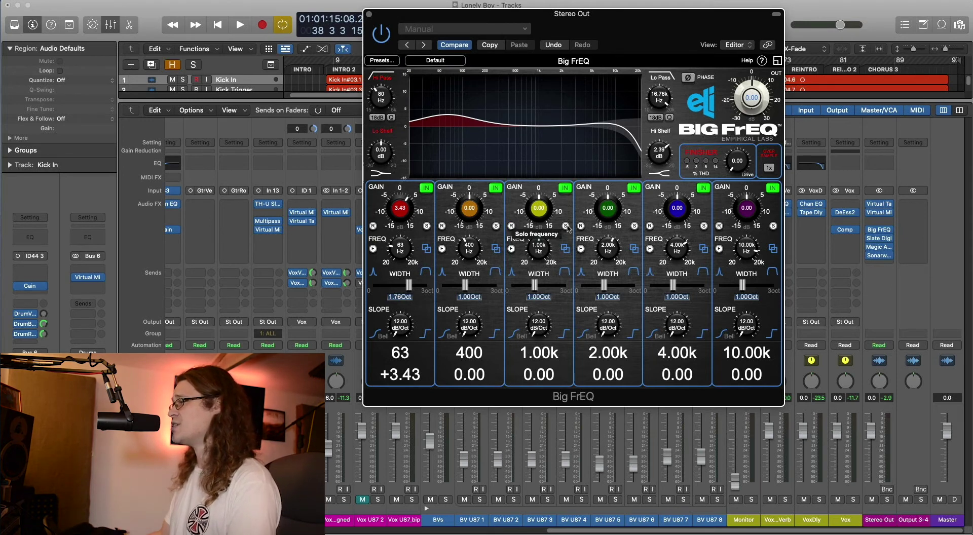
Boost the yellow band by 3.00 dB, solo it and sweep its frequency during playback to about 1.59 kHz
mouse_move(539, 210)
mouse_down()
mouse_move(540, 196)
mouse_move(542, 212)
mouse_up()
click(565, 226)
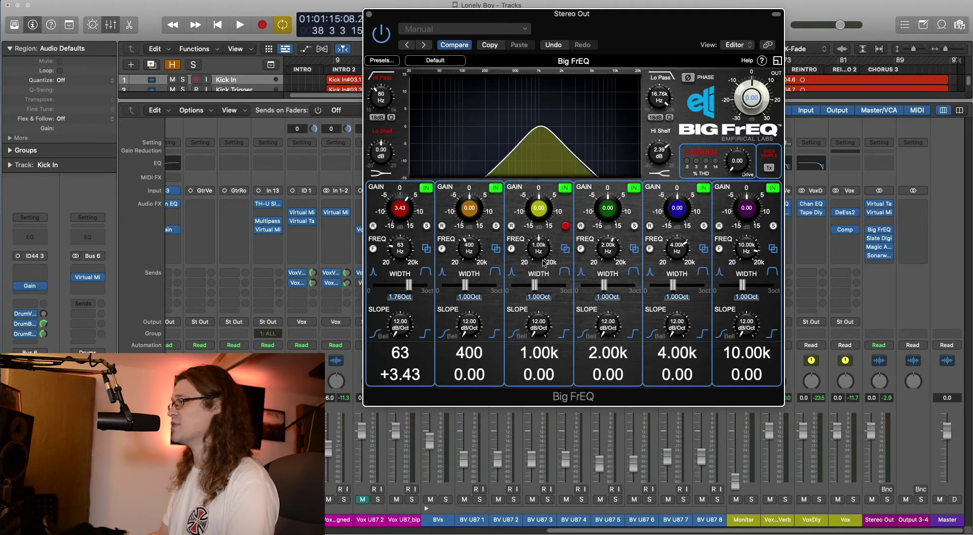
key(space)
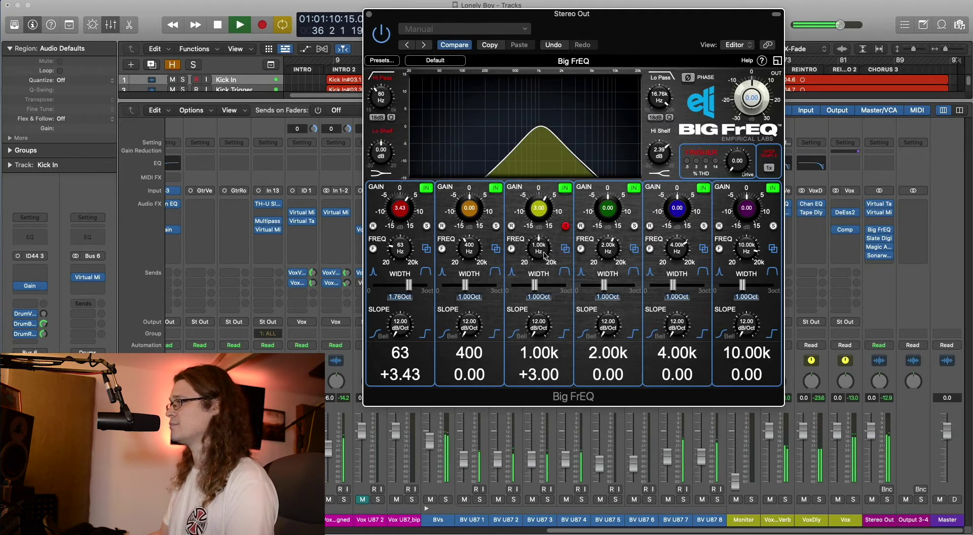
drag(544, 254, 544, 242)
key(space)
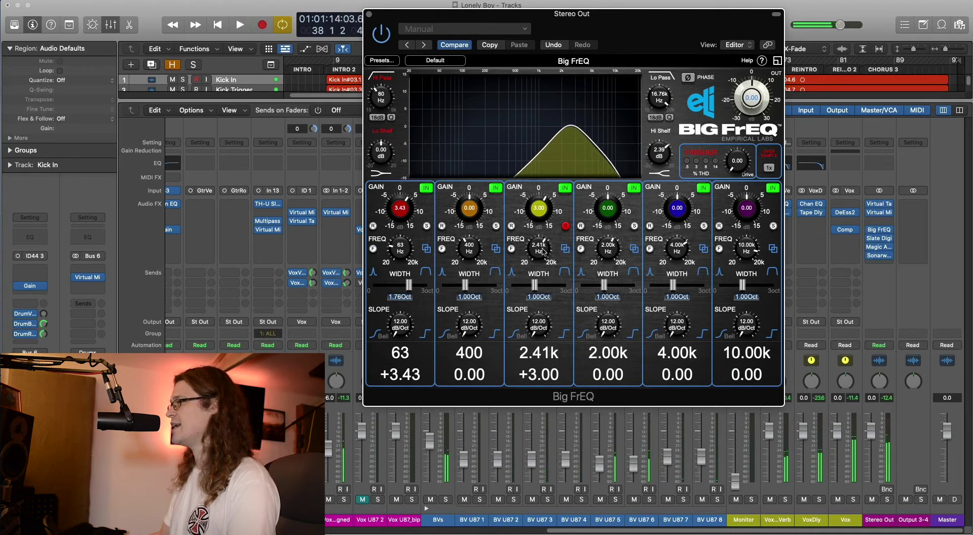
key(space)
mouse_move(543, 250)
mouse_down()
mouse_move(544, 263)
mouse_move(547, 247)
mouse_move(553, 259)
mouse_up()
key(space)
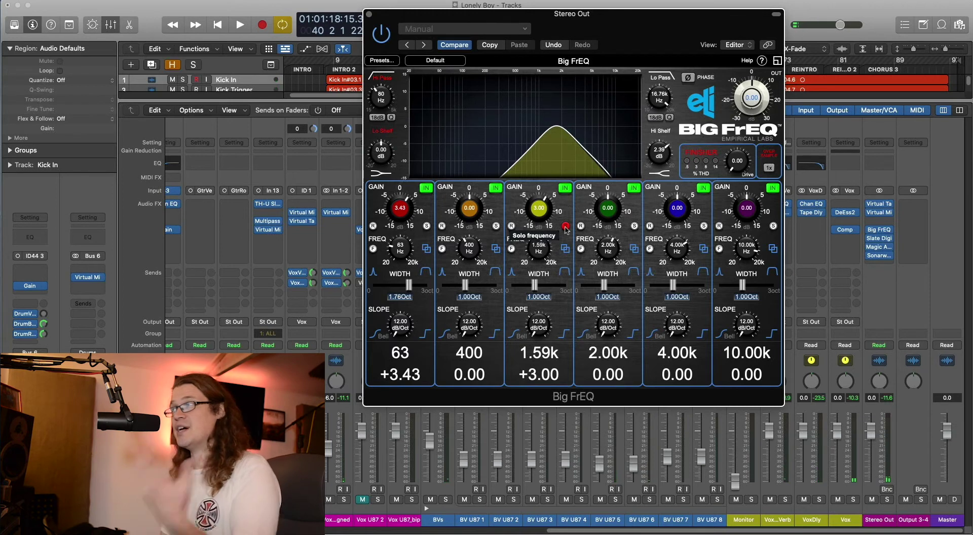
Unsolo the yellow band, widen it to about 1.69 octaves and set its gain to about 1.84 dB while listening
click(564, 226)
mouse_move(539, 208)
mouse_down()
mouse_move(540, 221)
mouse_move(545, 203)
mouse_up()
key(space)
key(space)
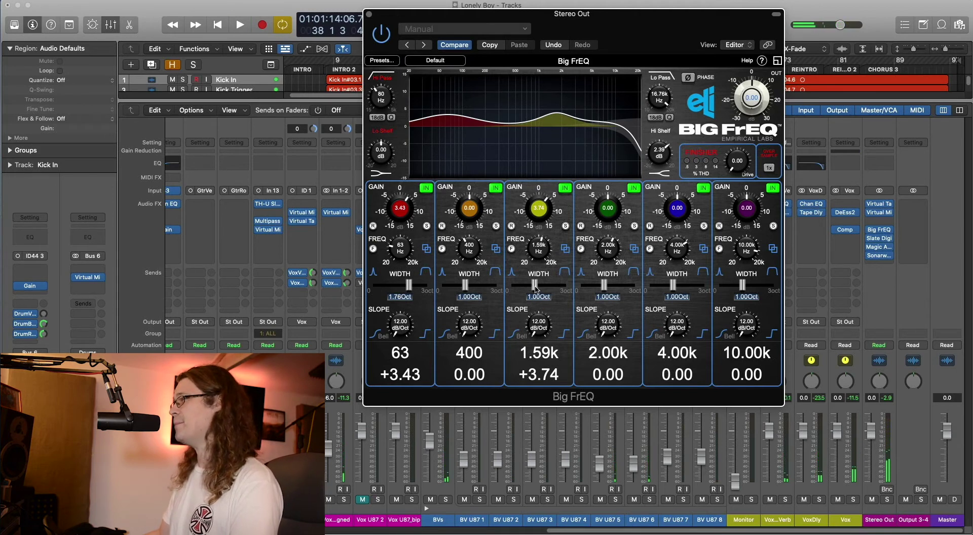
key(space)
drag(535, 289, 547, 289)
drag(540, 209, 543, 219)
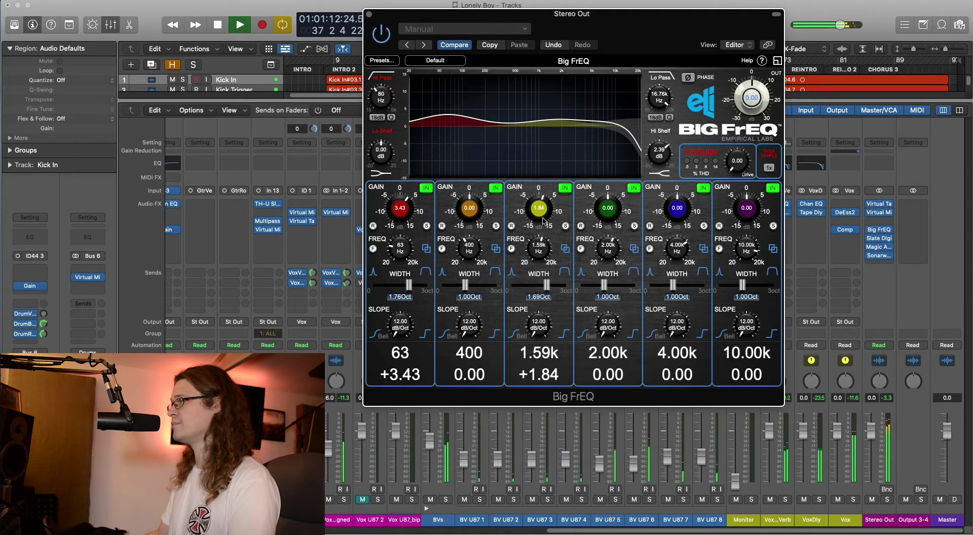
Compare the yellow band bypassed and active during playback, raise its gain to about 2.55 dB and leave it enabled
click(564, 188)
click(564, 188)
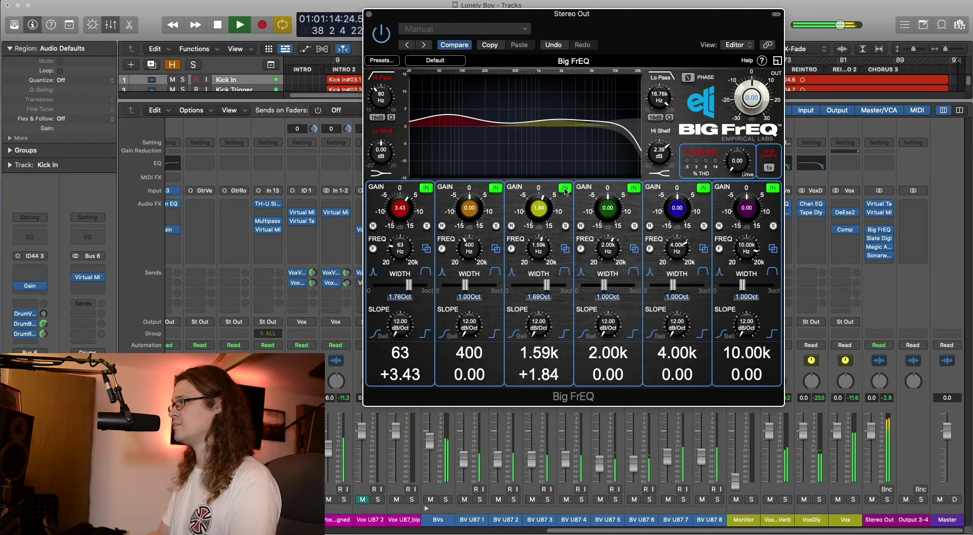
click(565, 188)
key(space)
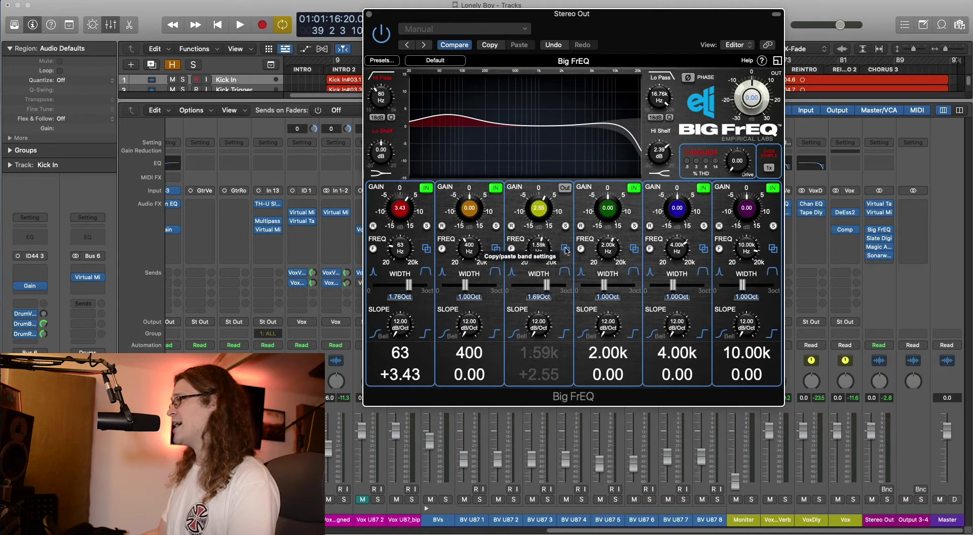
click(565, 189)
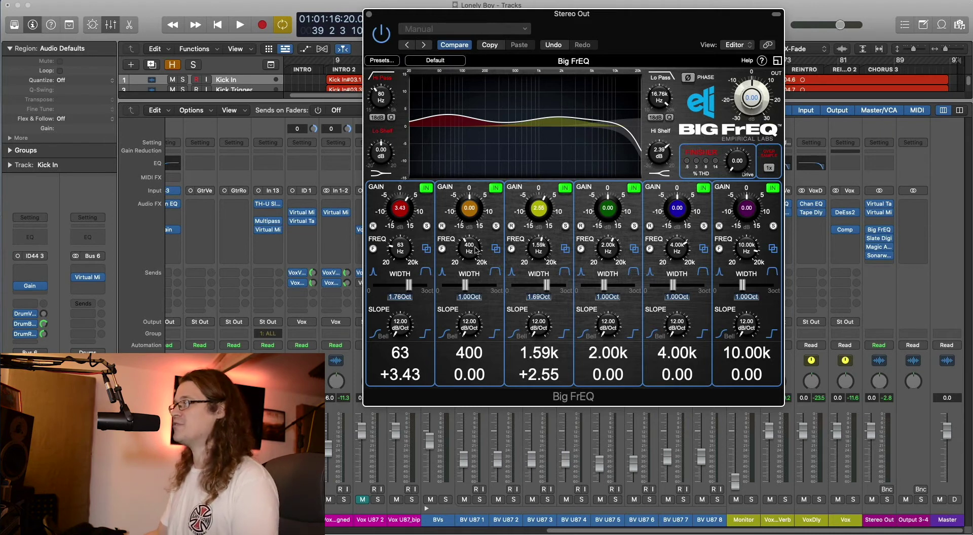
Copy the yellow band's settings and paste them onto the orange band
click(566, 248)
click(577, 260)
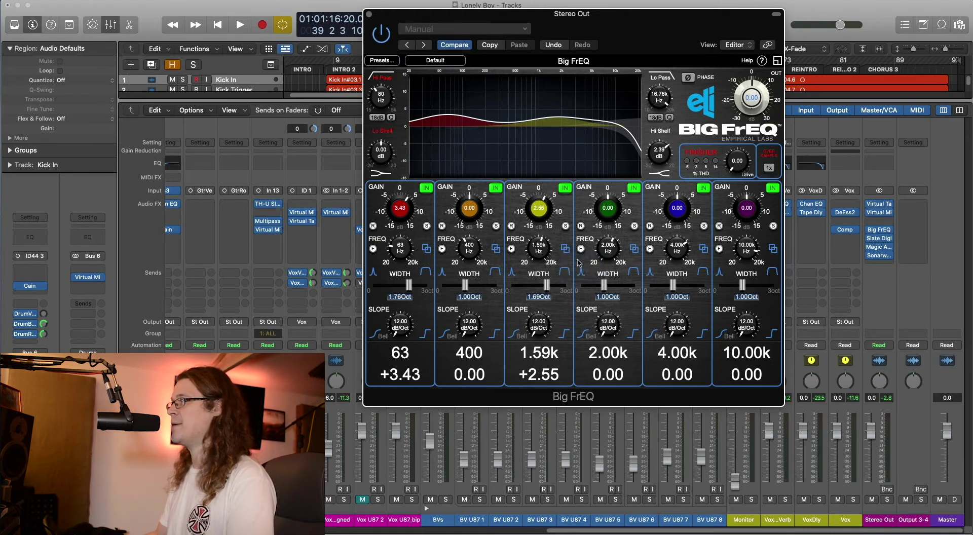
click(496, 249)
click(517, 274)
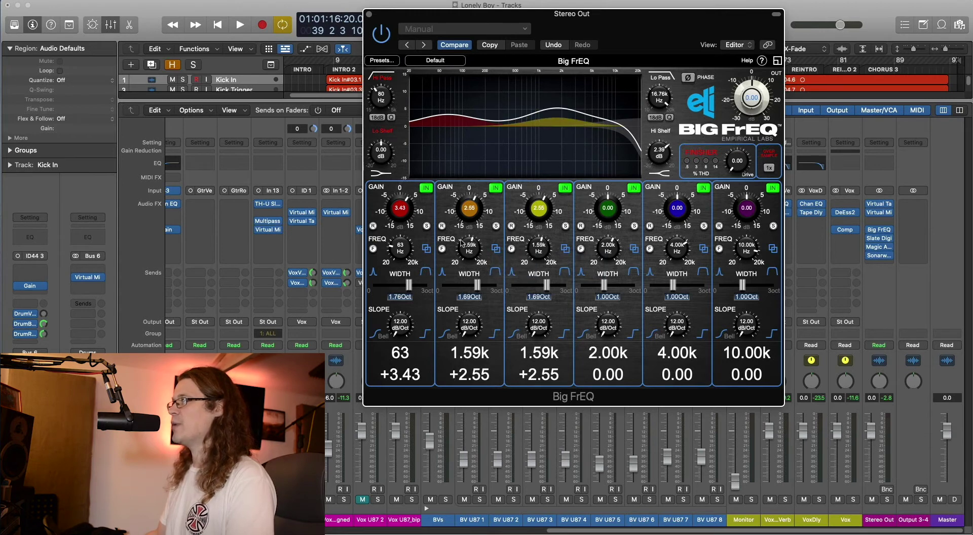
Retune the orange band to about 95 Hz, auditioning it soloed during playback, and switch it out of the EQ
drag(469, 248, 476, 278)
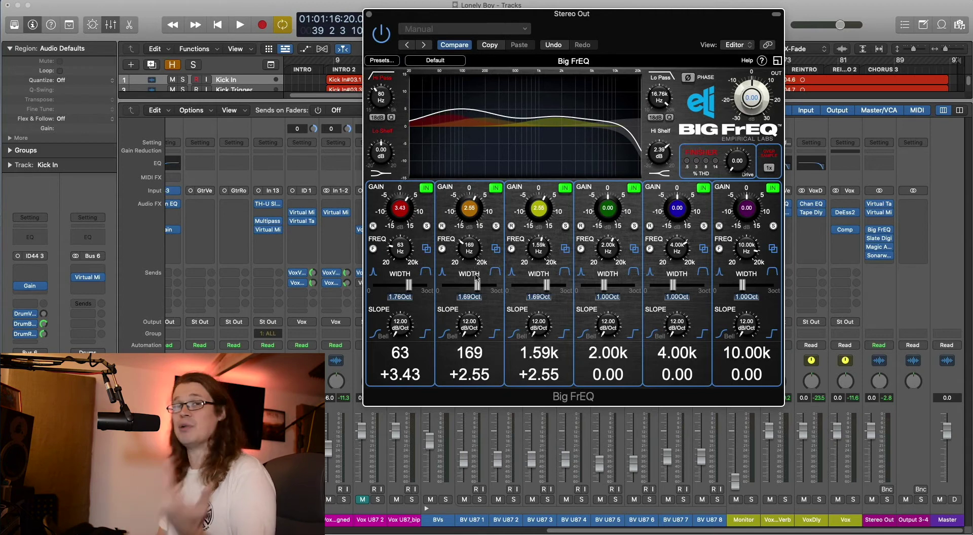
click(496, 226)
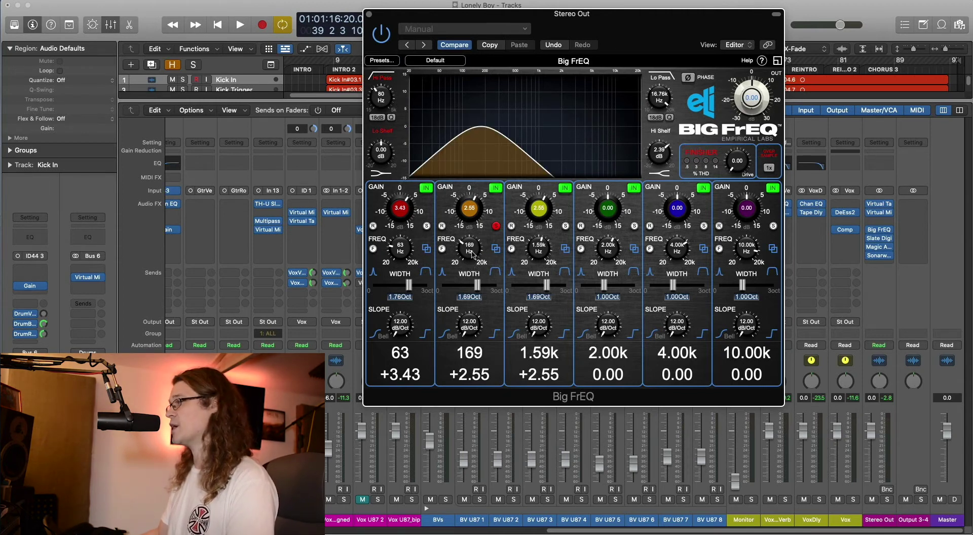
key(space)
drag(472, 255, 476, 264)
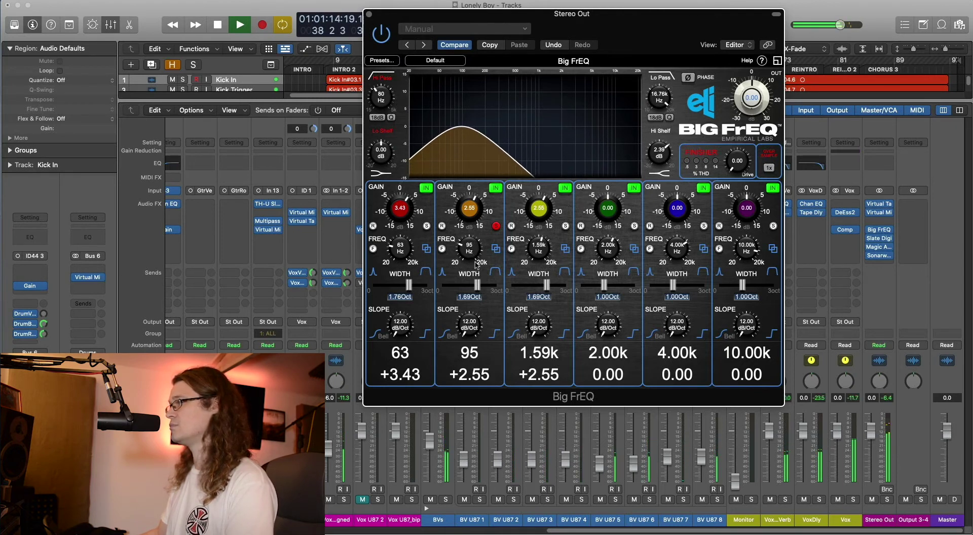
click(495, 226)
key(space)
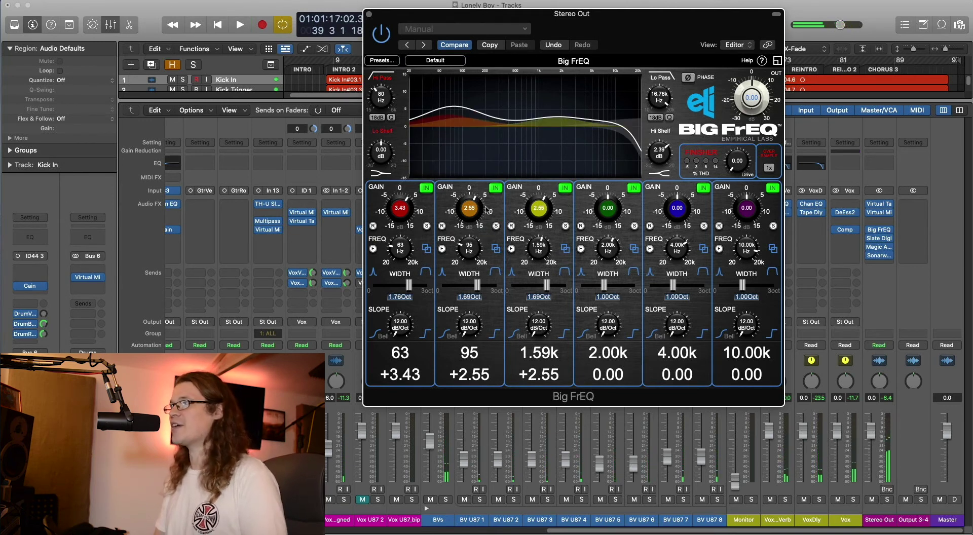
click(500, 189)
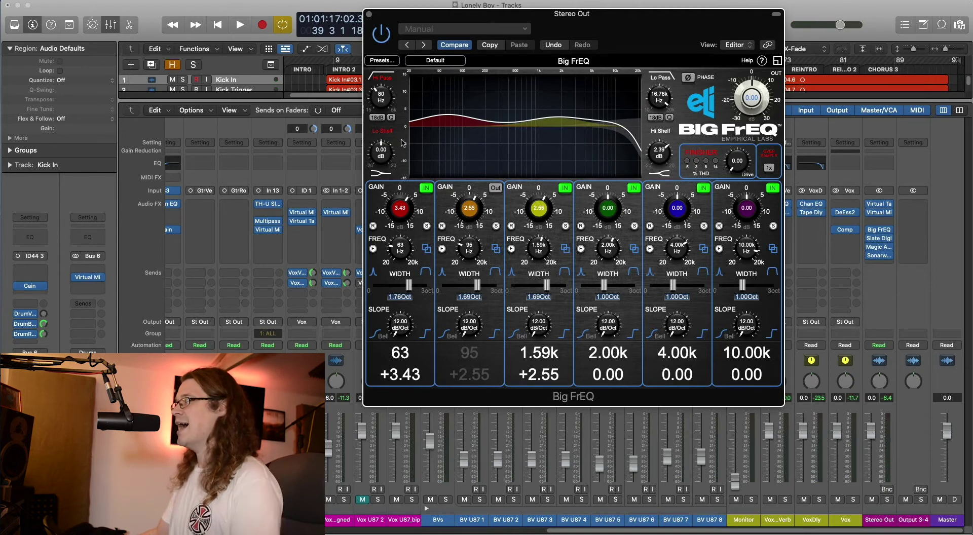
Set the high-pass filter to about 53 Hz with a 6 dB slope and compare it active and bypassed during playback
mouse_move(381, 107)
mouse_down()
mouse_move(386, 127)
mouse_move(382, 91)
mouse_up()
key(space)
click(377, 117)
click(384, 123)
click(384, 80)
click(384, 80)
click(384, 78)
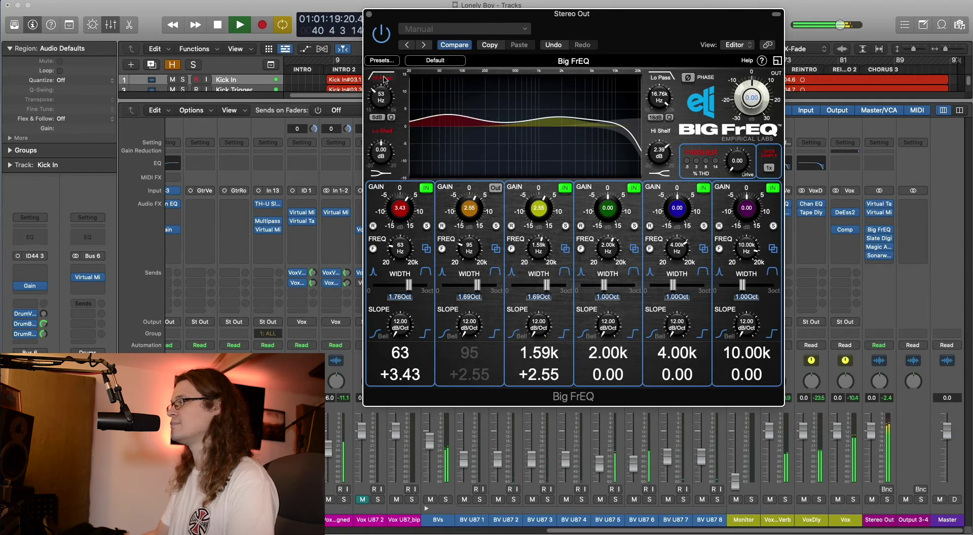
Switch the high-pass filter back in and stop playback
click(384, 78)
key(space)
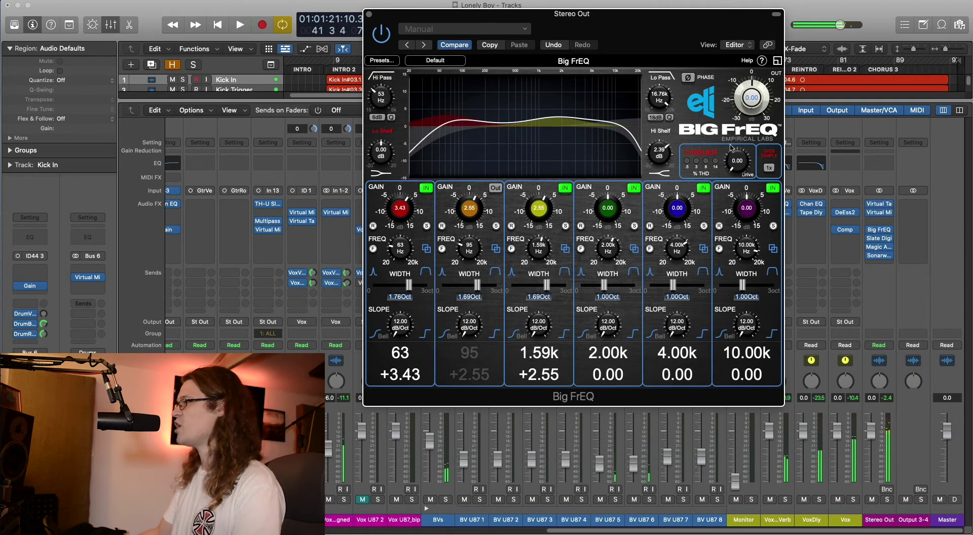
Enable the Finisher and audition its Drive control during playback, raising it to about 6
click(713, 153)
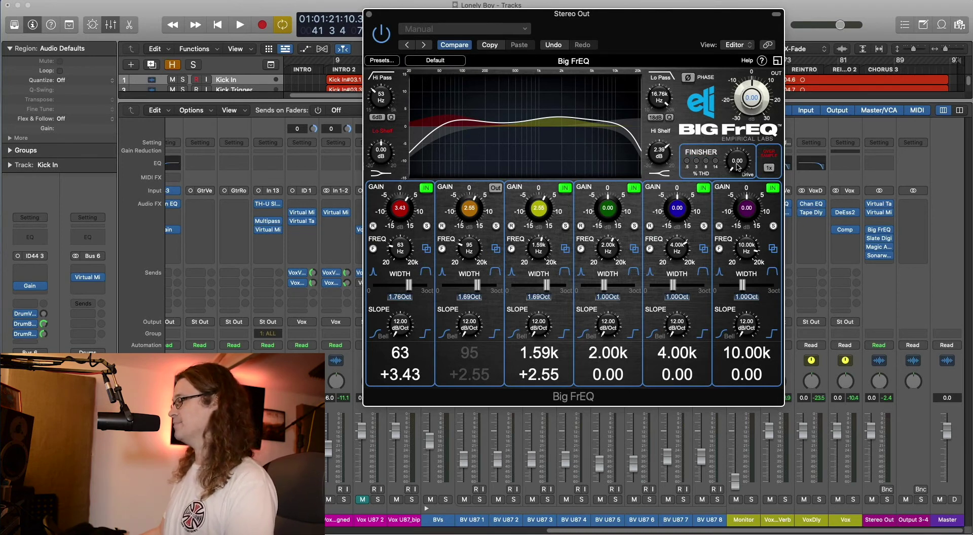
key(space)
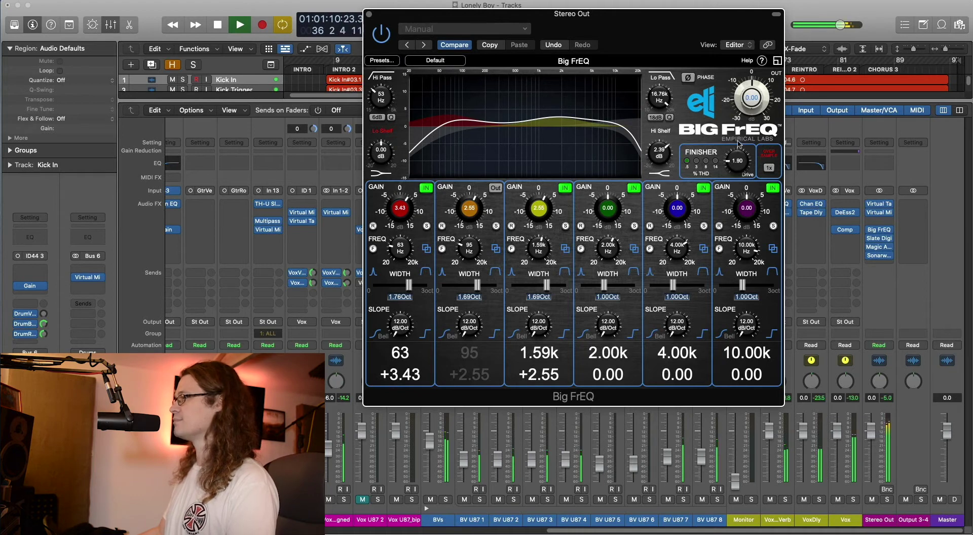
drag(737, 144, 744, 105)
key(space)
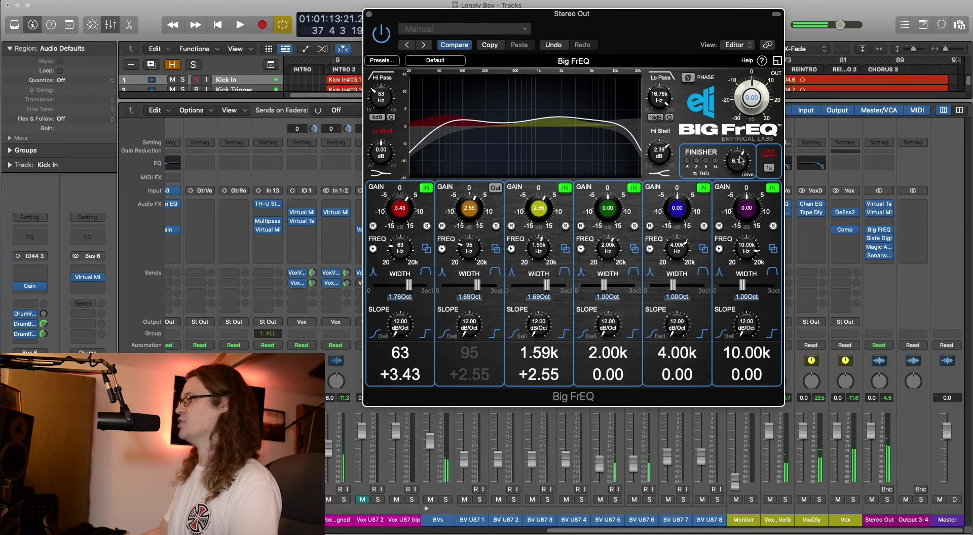
key(space)
drag(741, 180, 740, 157)
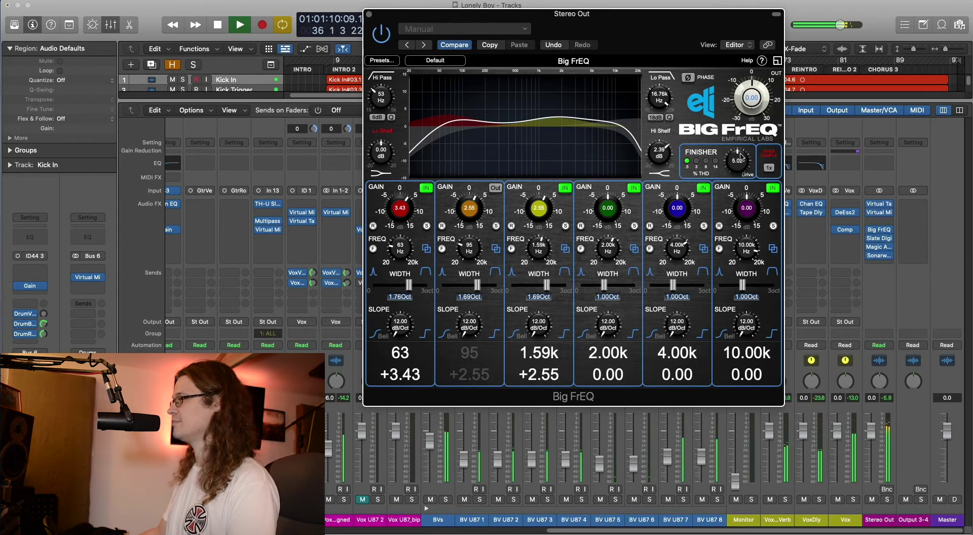
Reduce the Finisher's Drive to about 2.71 and audition the Finisher during playback
key(space)
drag(744, 104, 741, 148)
key(space)
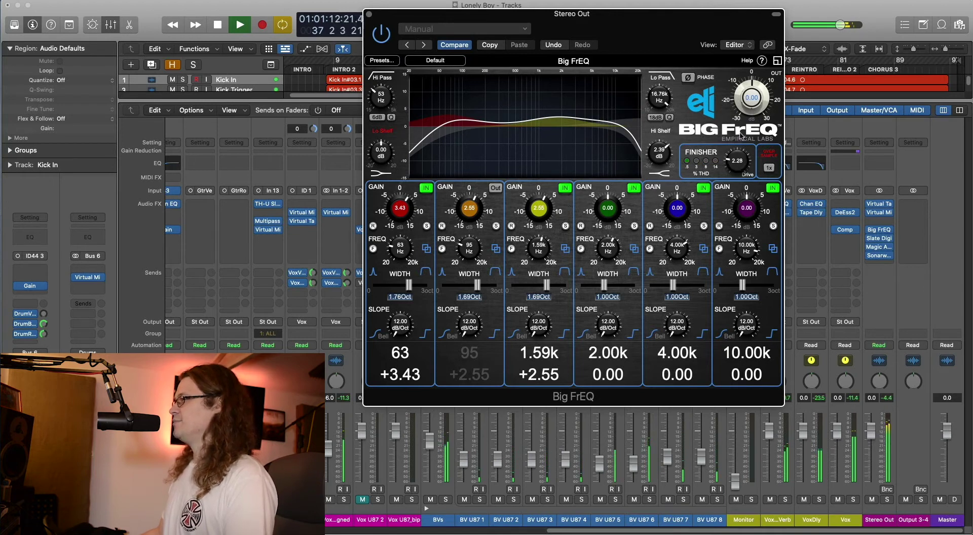
click(704, 152)
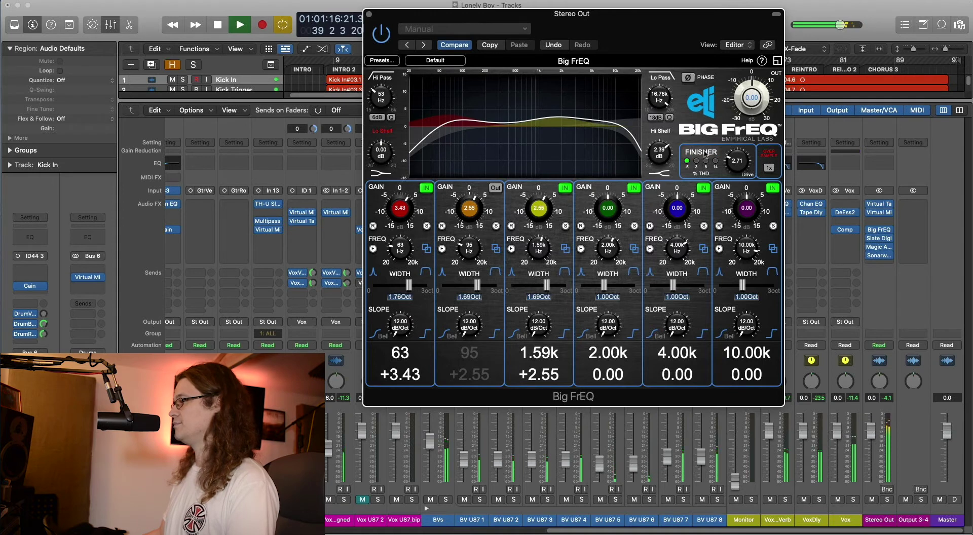
key(space)
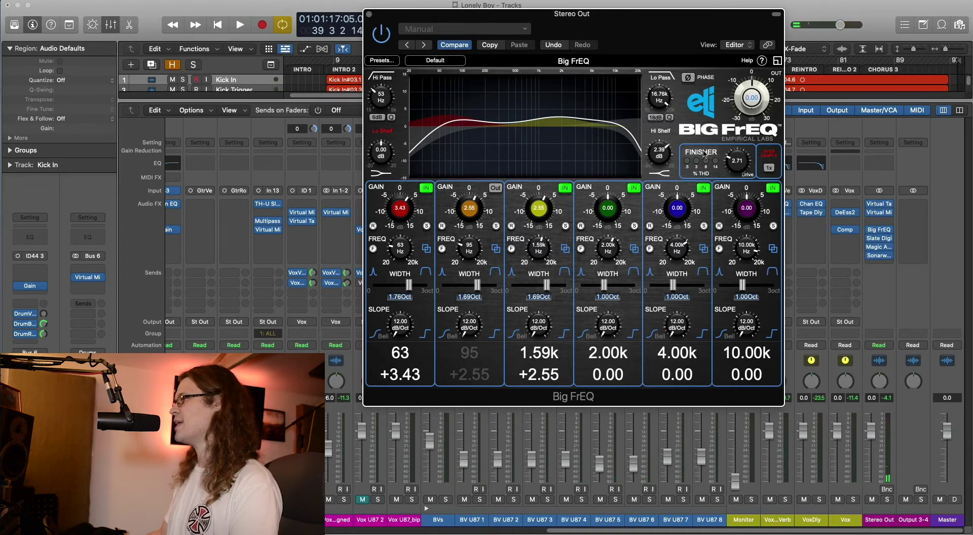
Compare the Finisher off and on during playback, raise its Drive to about 3.19 and leave it enabled
key(space)
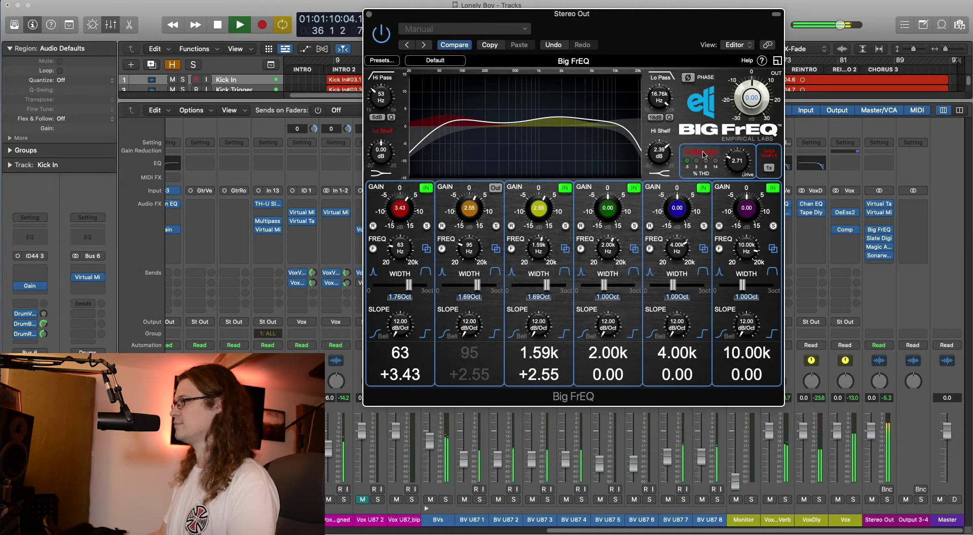
click(702, 152)
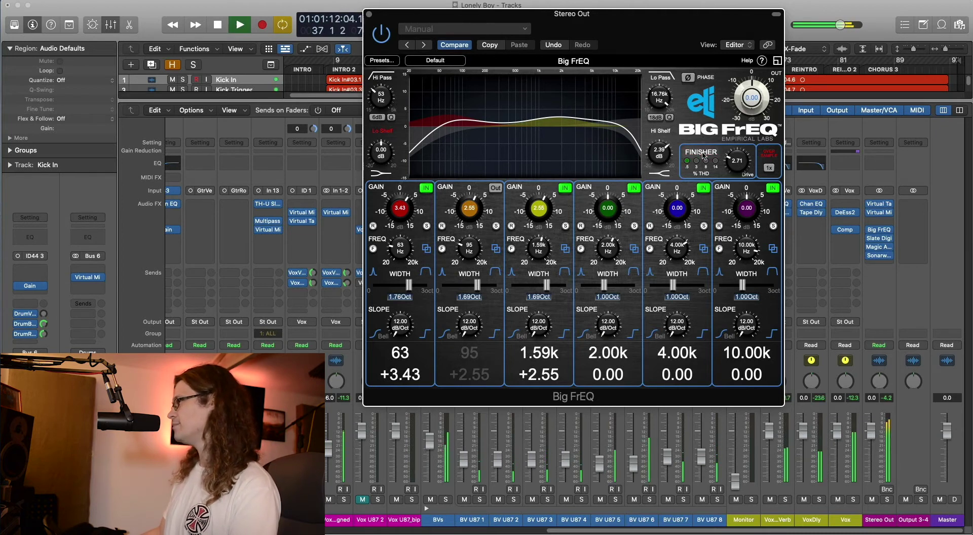
key(space)
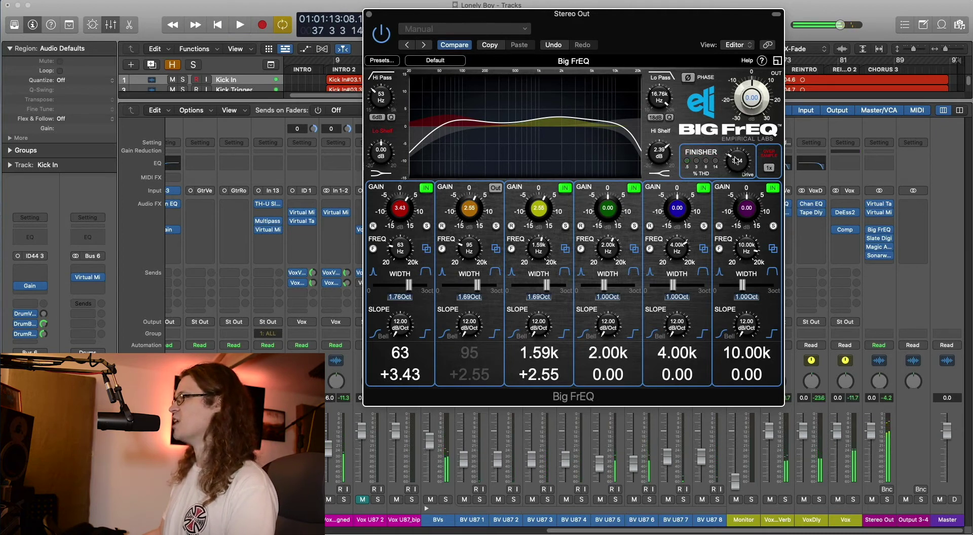
key(space)
click(707, 154)
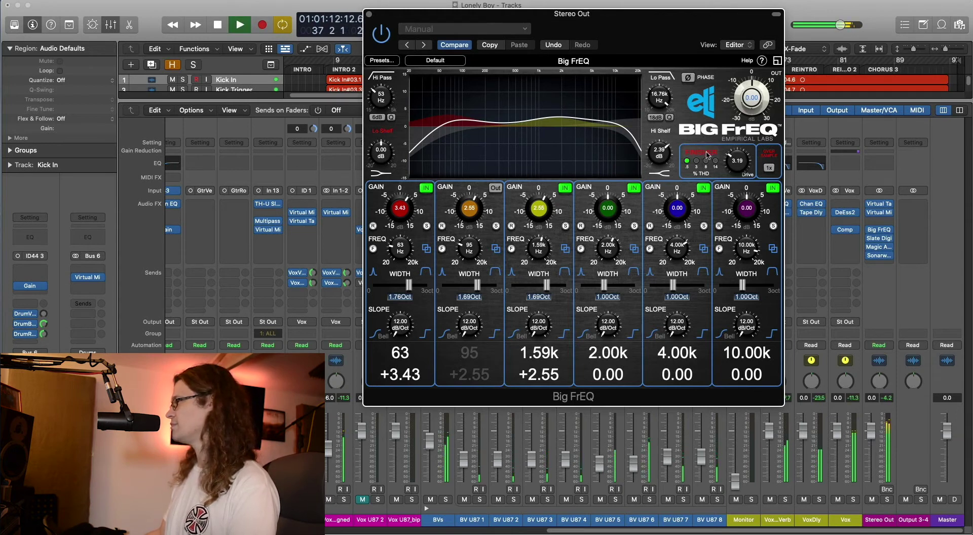
click(707, 155)
key(space)
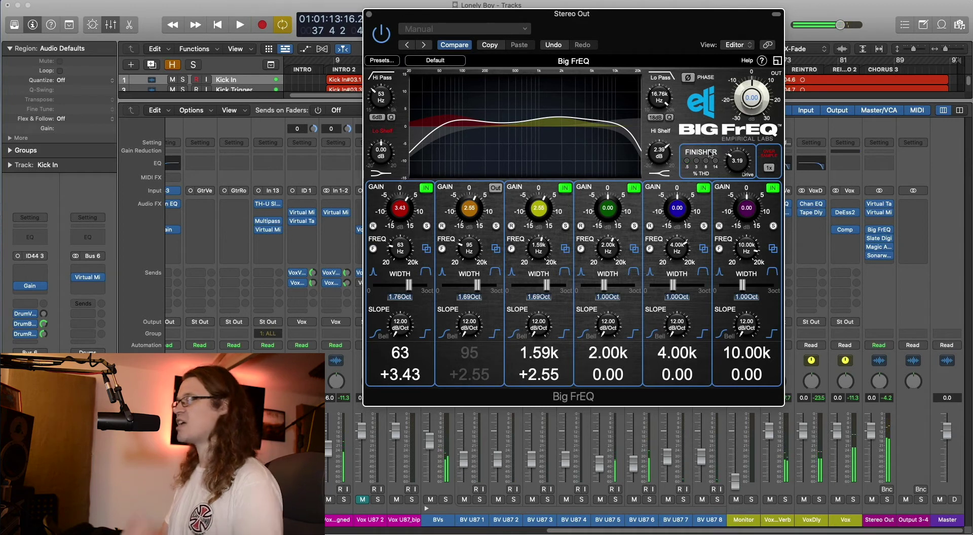
Set oversampling to 8x and compare it with 1x while the mix plays
click(769, 167)
click(776, 211)
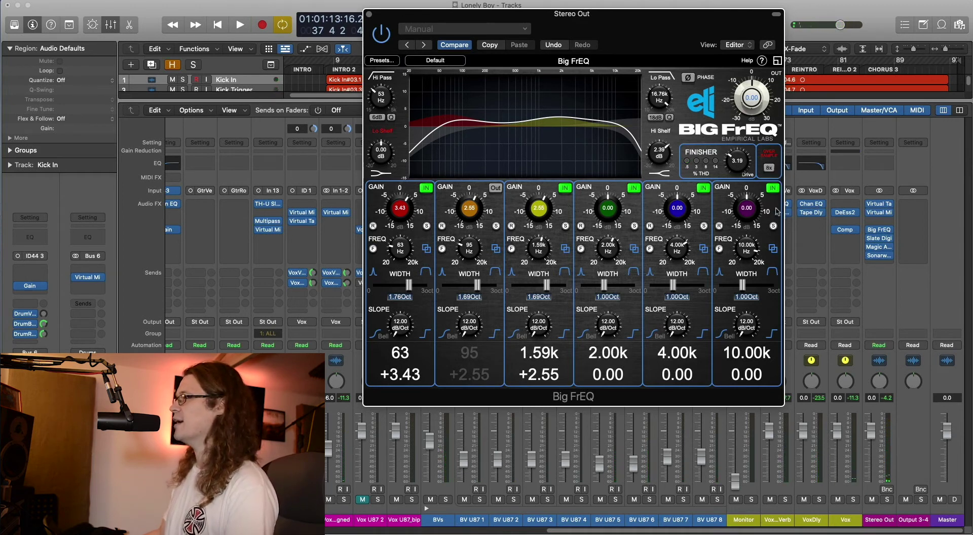
key(space)
click(769, 168)
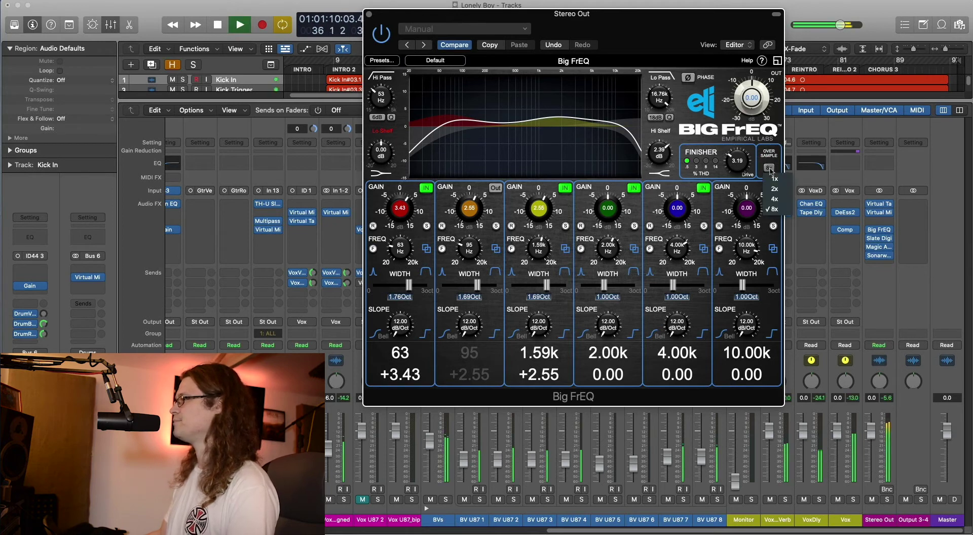
click(775, 180)
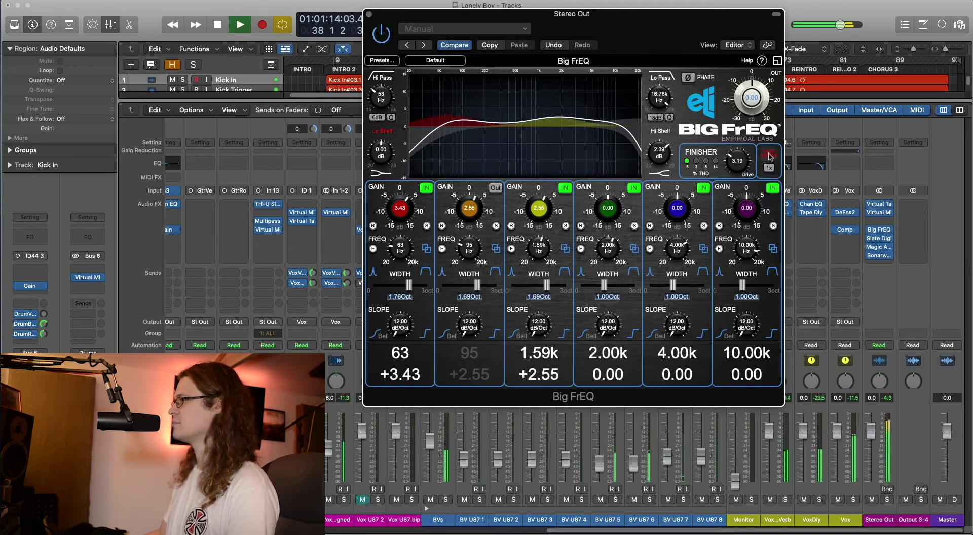
key(space)
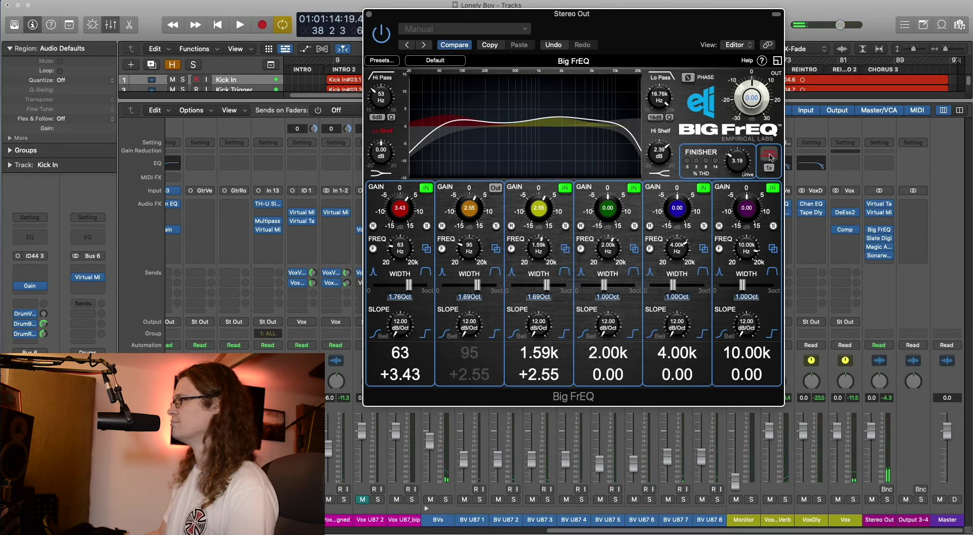
Switch oversampling to 8x, to 2x and back to 1x with playback stopped
click(769, 168)
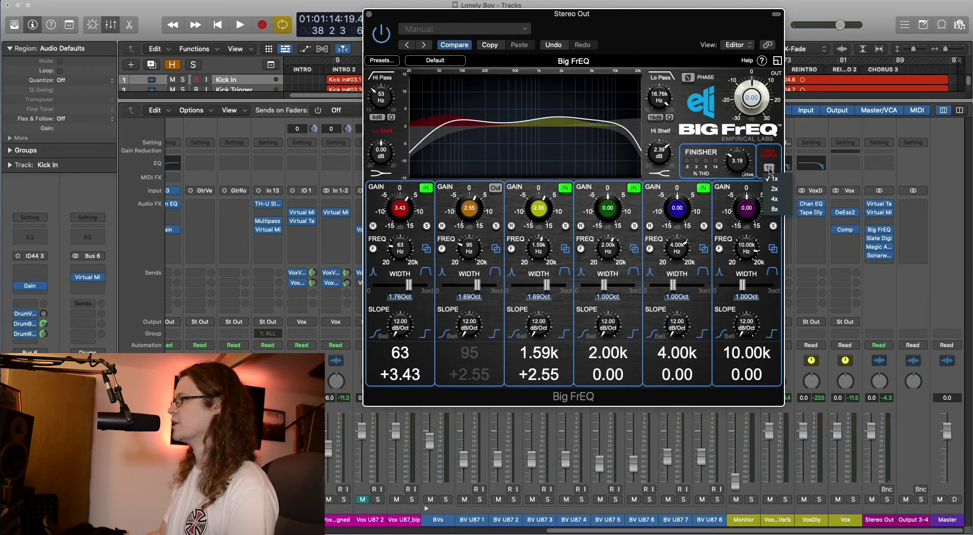
click(774, 209)
click(769, 167)
click(774, 189)
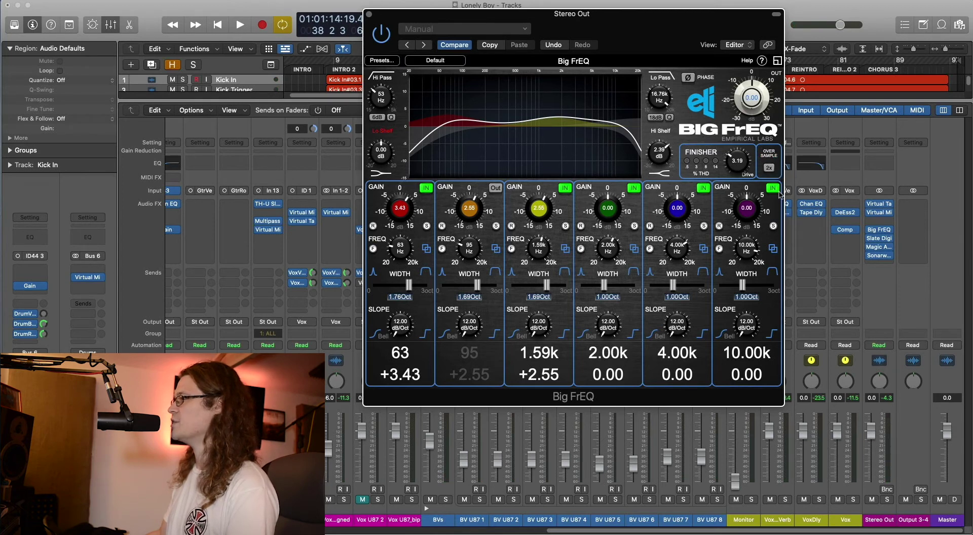
click(769, 166)
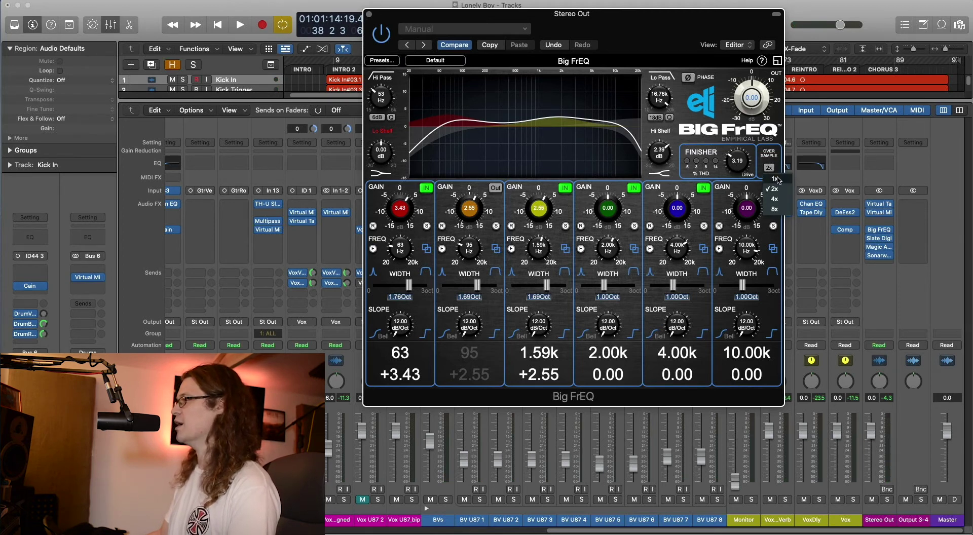
click(778, 179)
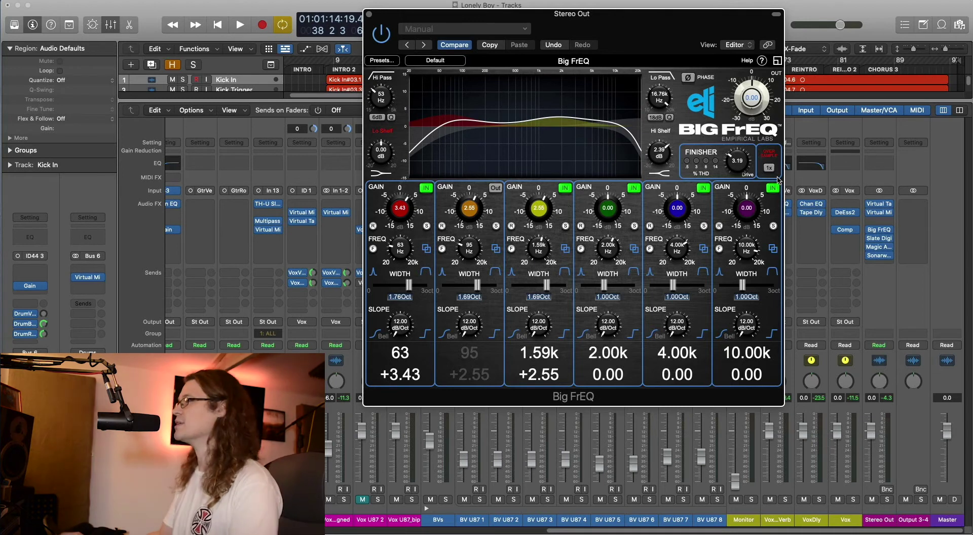
Audition 2x, 4x and 8x oversampling during playback, compare 8x off and on, and leave it enabled
click(769, 169)
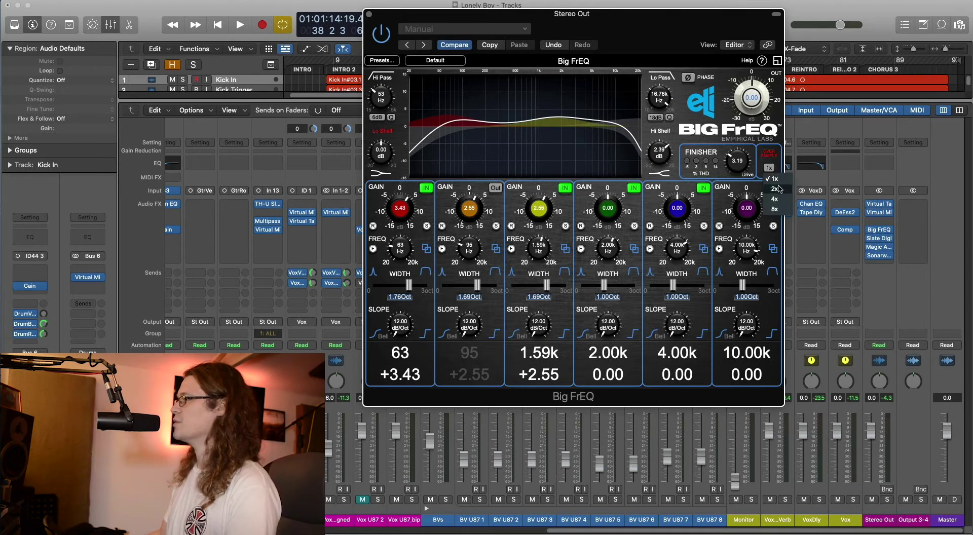
key(space)
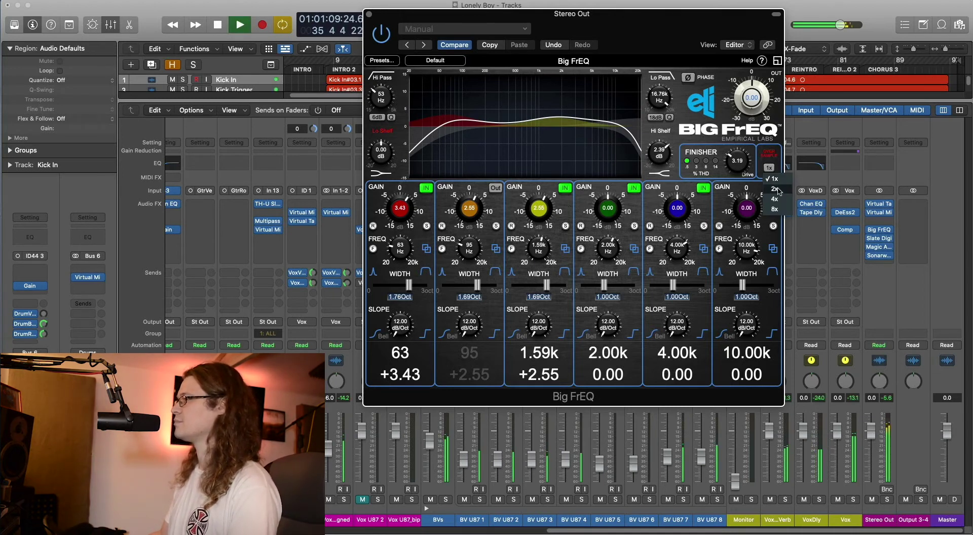
click(775, 189)
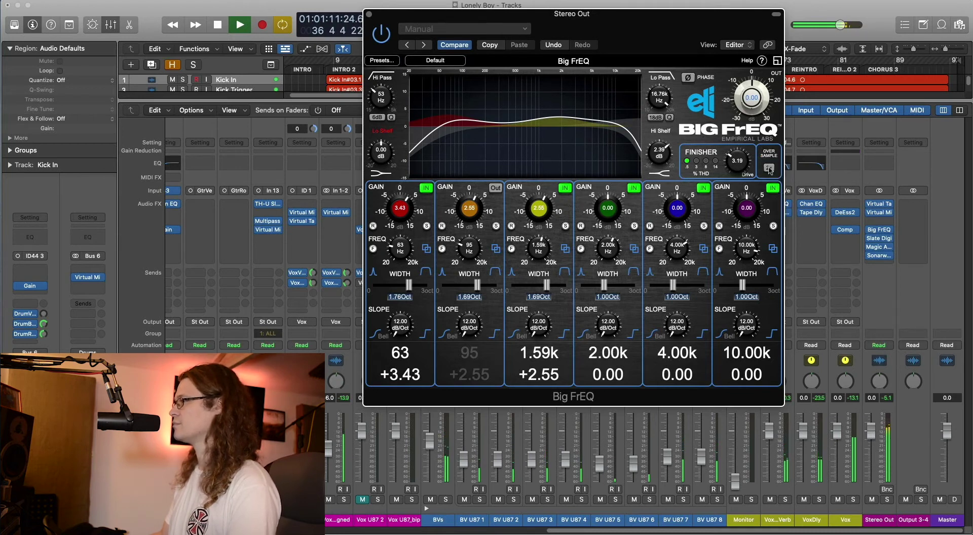
click(774, 198)
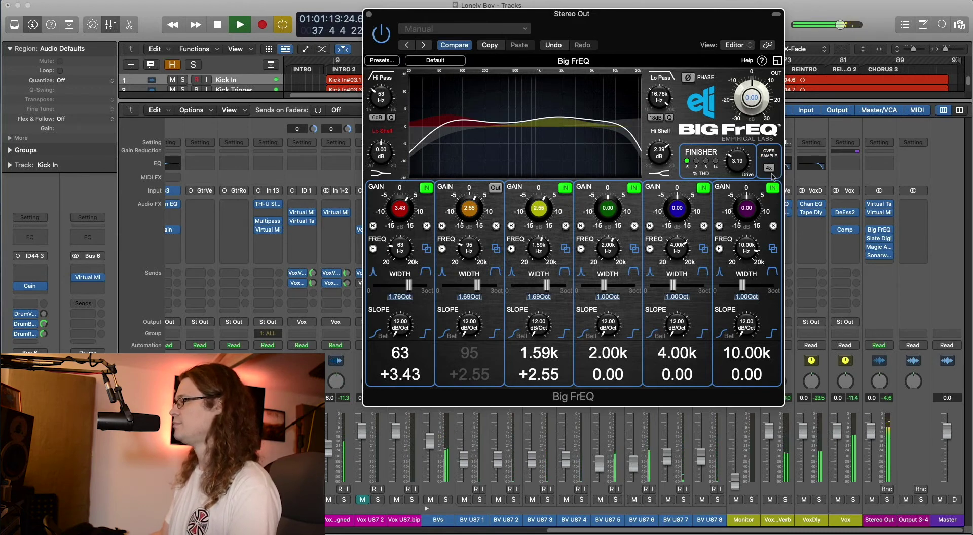
click(769, 168)
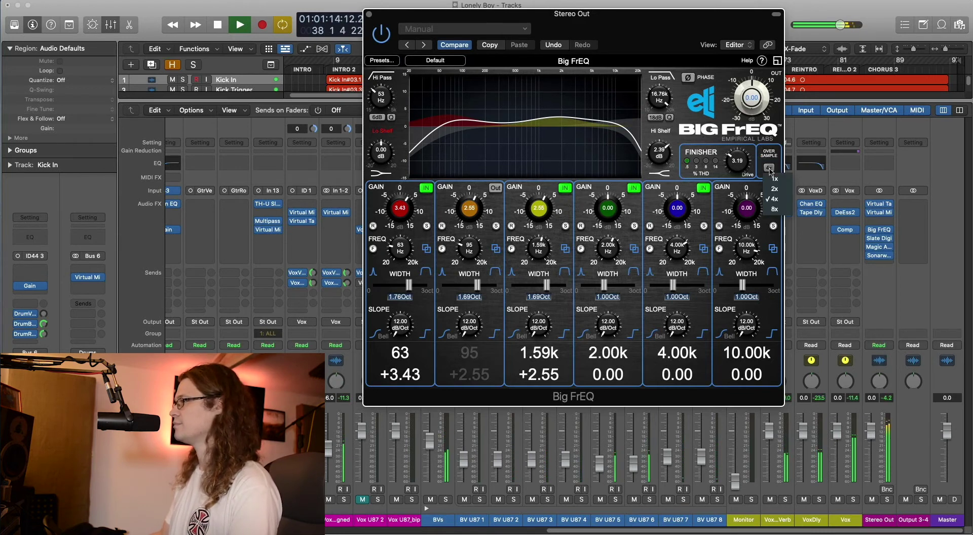
click(776, 209)
click(770, 155)
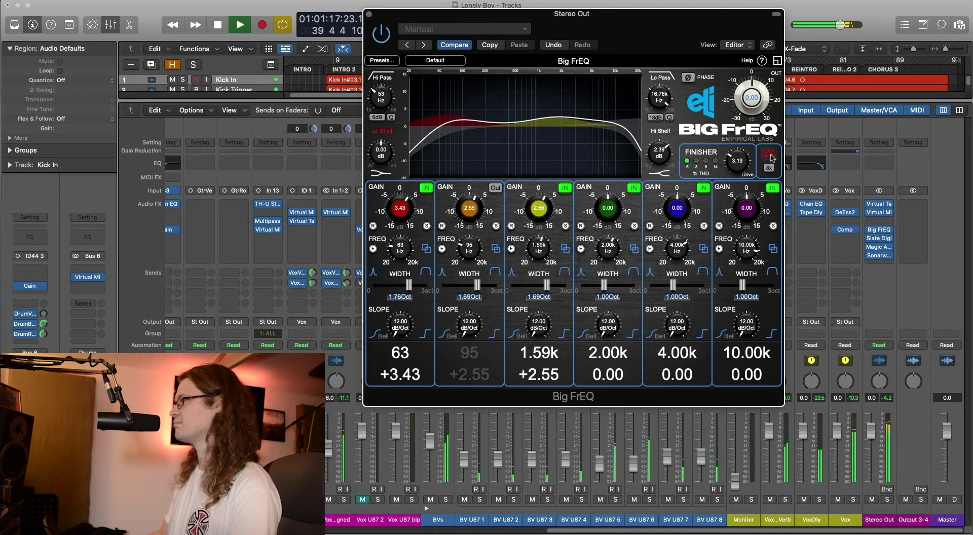
key(space)
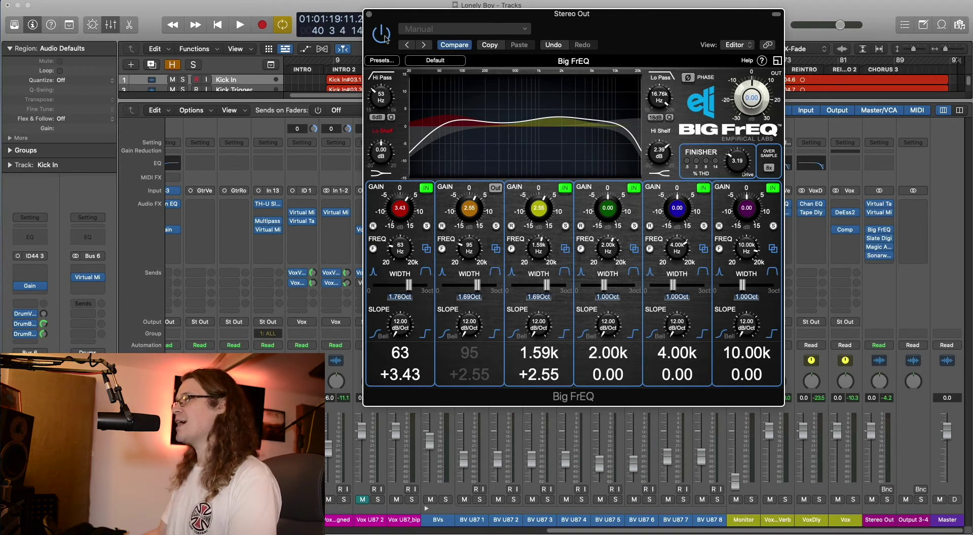
Compare the mix with the whole plug-in bypassed and active during playback, and close its window with it enabled
key(space)
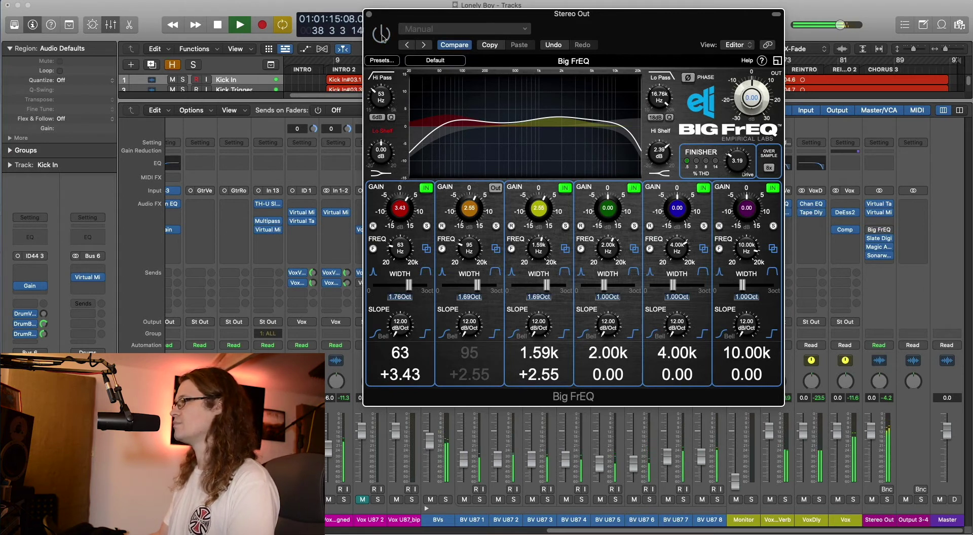
key(space)
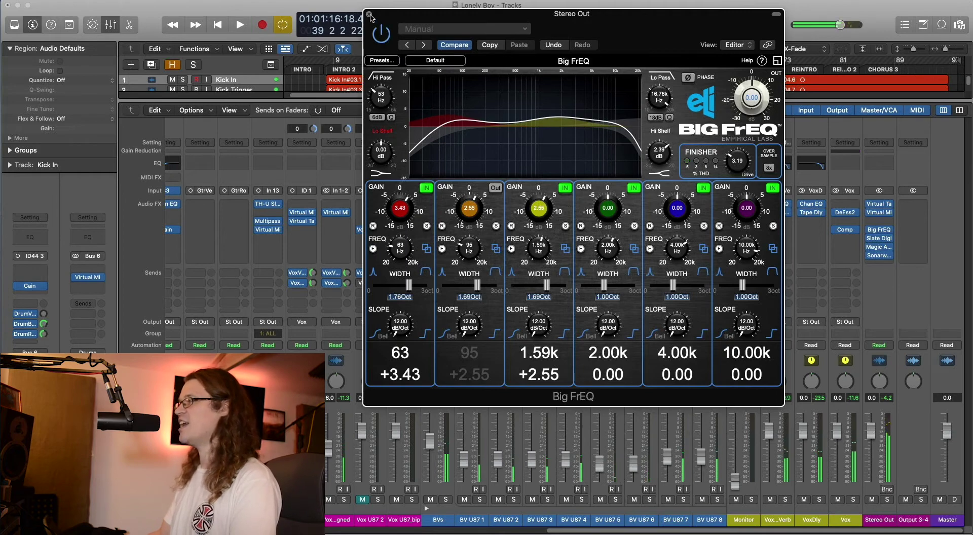
click(370, 14)
Insert Big FrEQ on the Snare Top channel and switch in its orange and yellow bands
scroll(394, 332, left, 10)
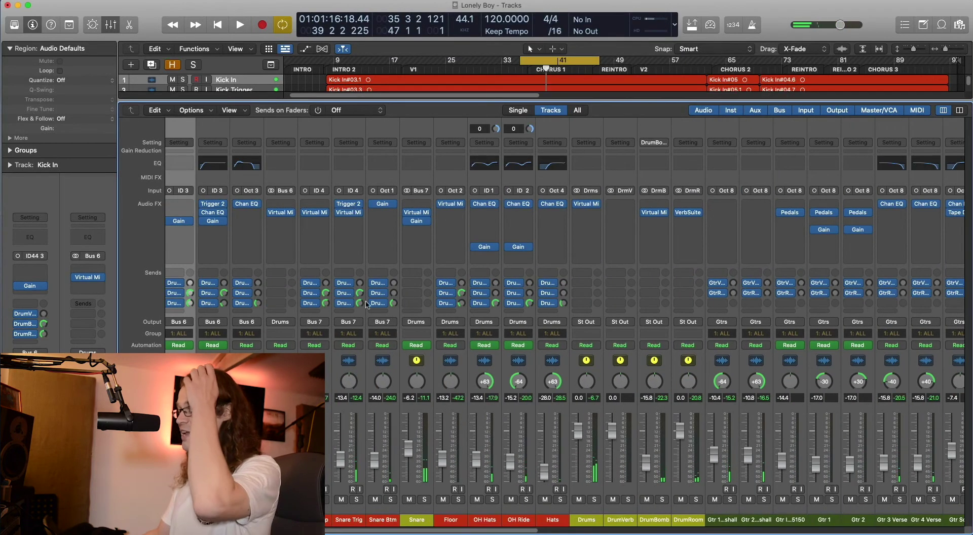
click(315, 204)
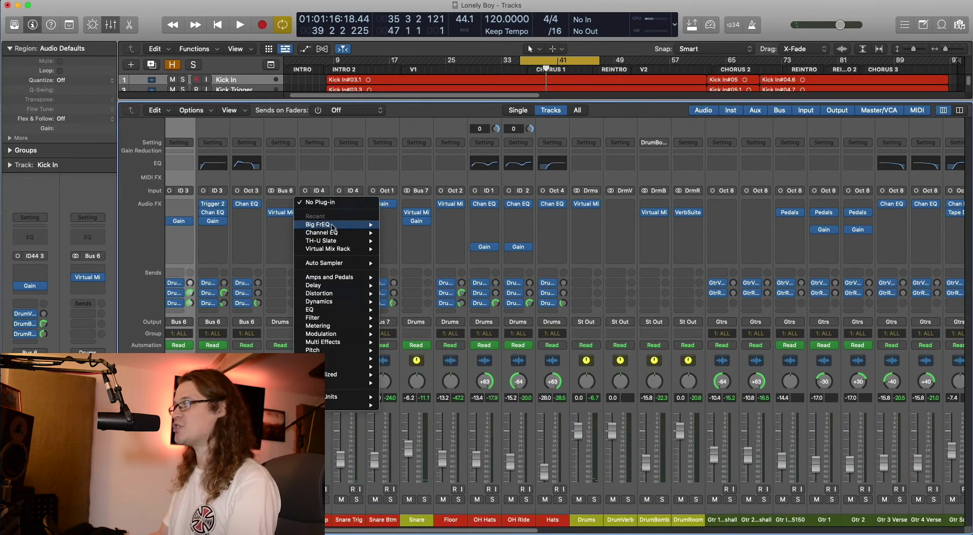
click(389, 225)
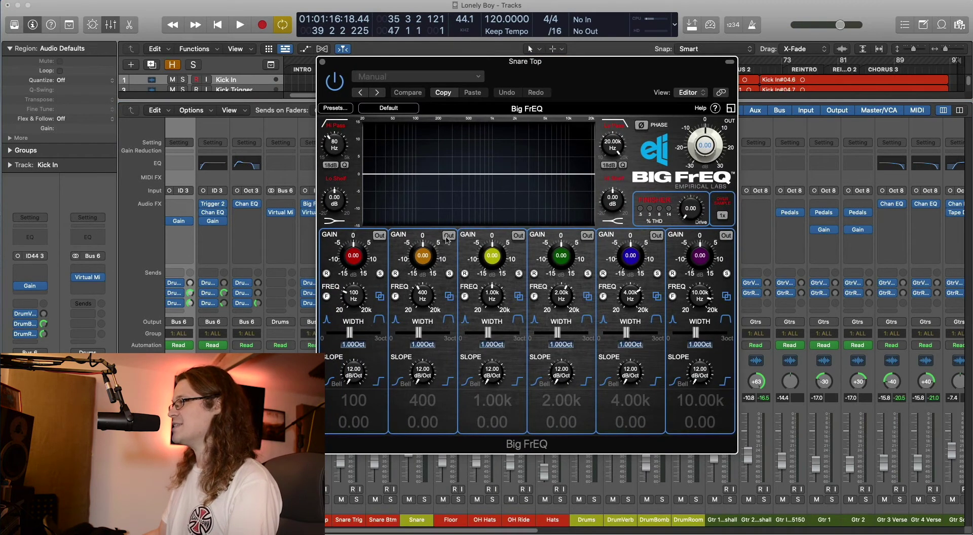
click(447, 237)
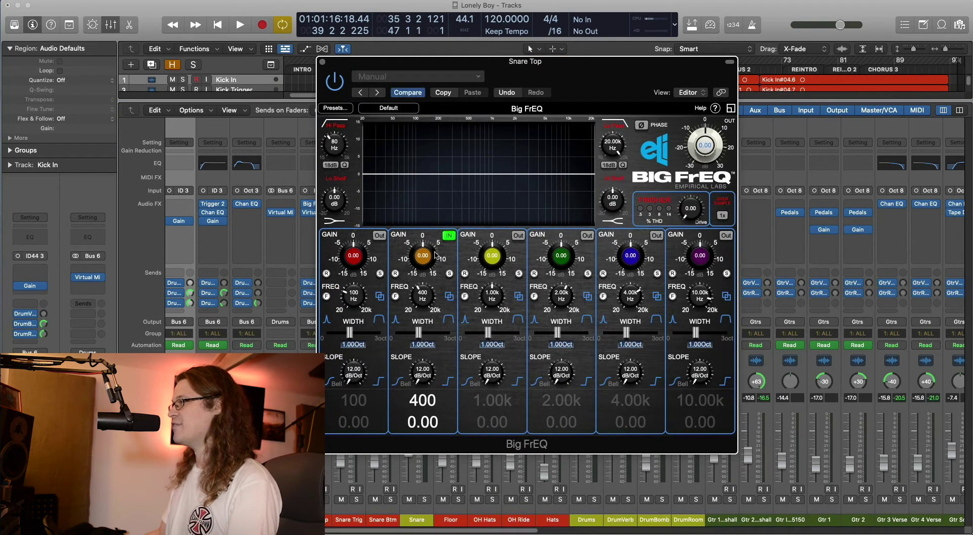
click(518, 236)
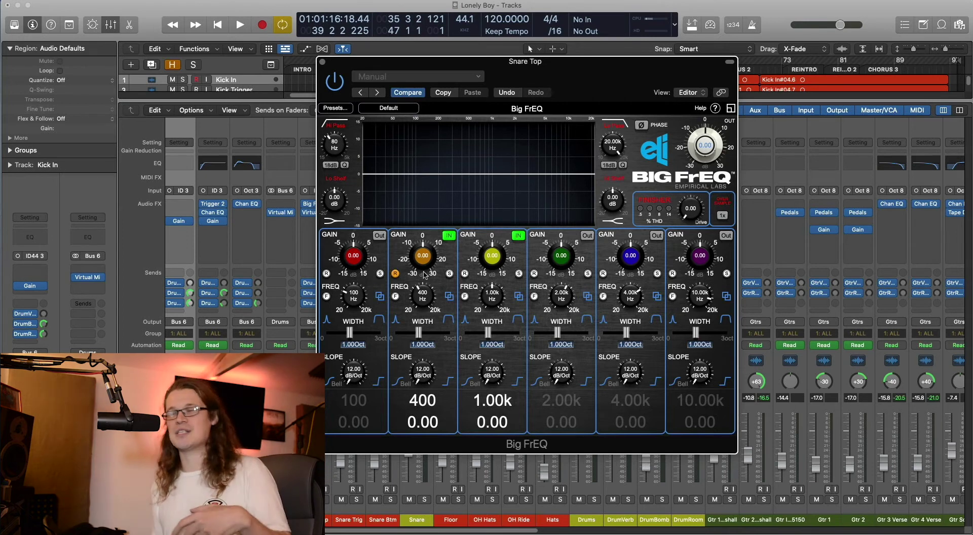
Switch out the orange band, solo the Snare Top channel and audition it briefly
click(448, 235)
click(327, 501)
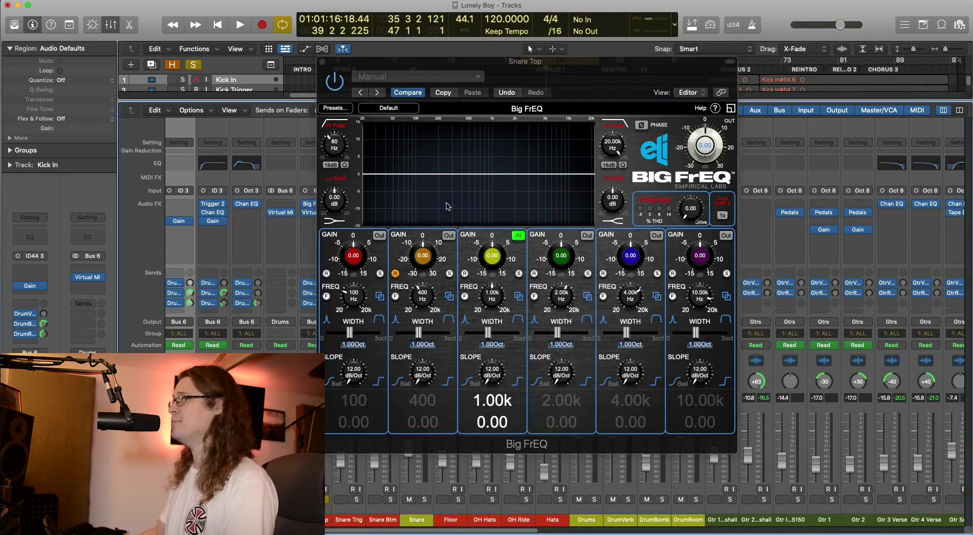
key(space)
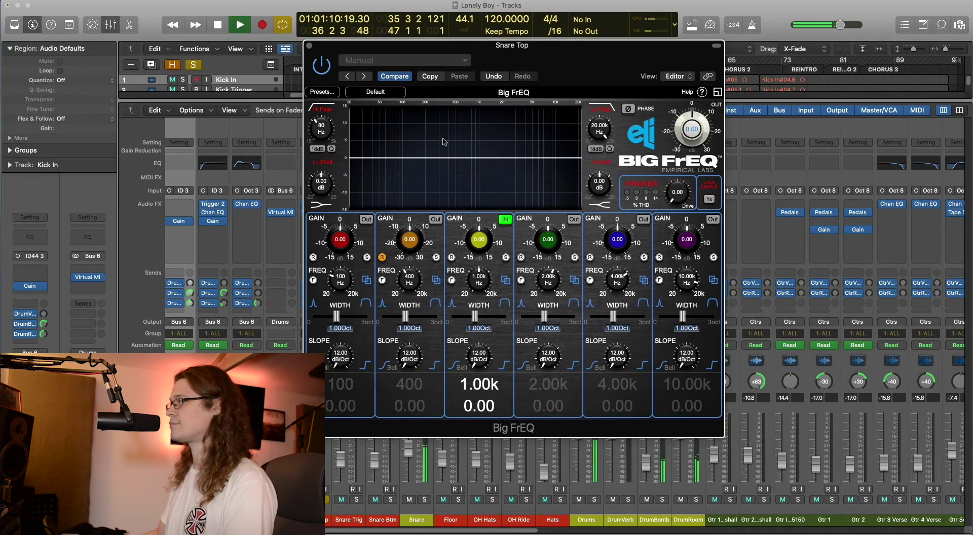
key(space)
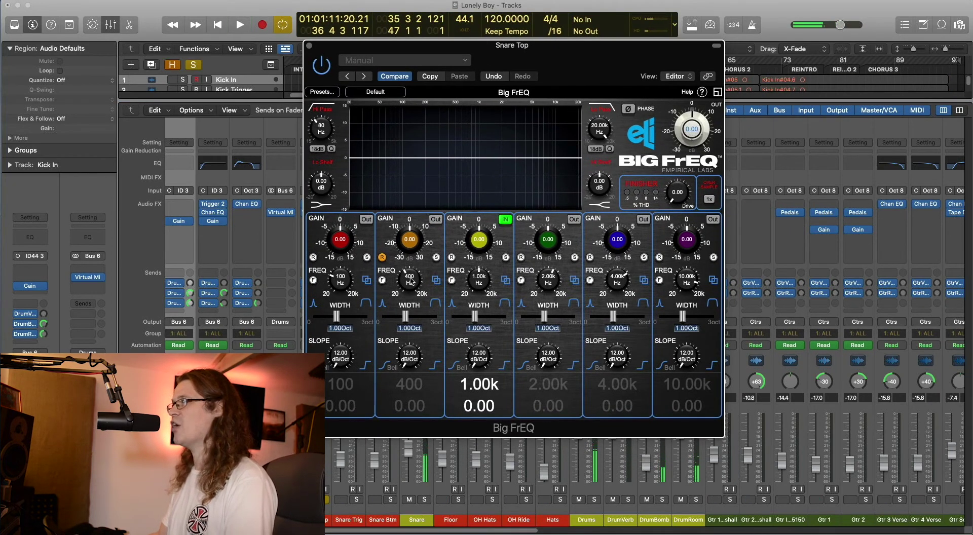
Switch in the orange band, tune it to 437 Hz, audition it with band solo and turn band solo off
click(435, 219)
mouse_move(409, 278)
mouse_down()
mouse_move(412, 303)
mouse_move(413, 293)
mouse_up()
click(437, 257)
key(space)
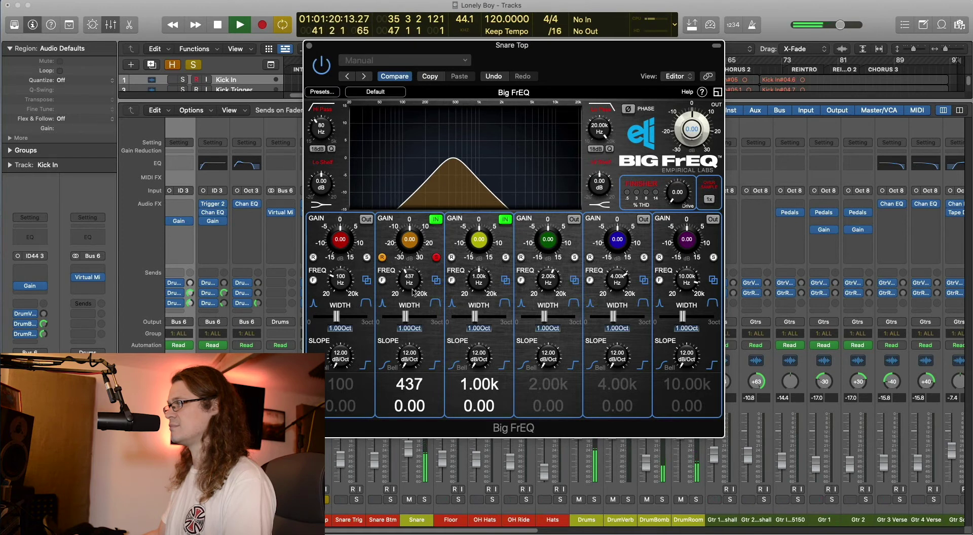
key(space)
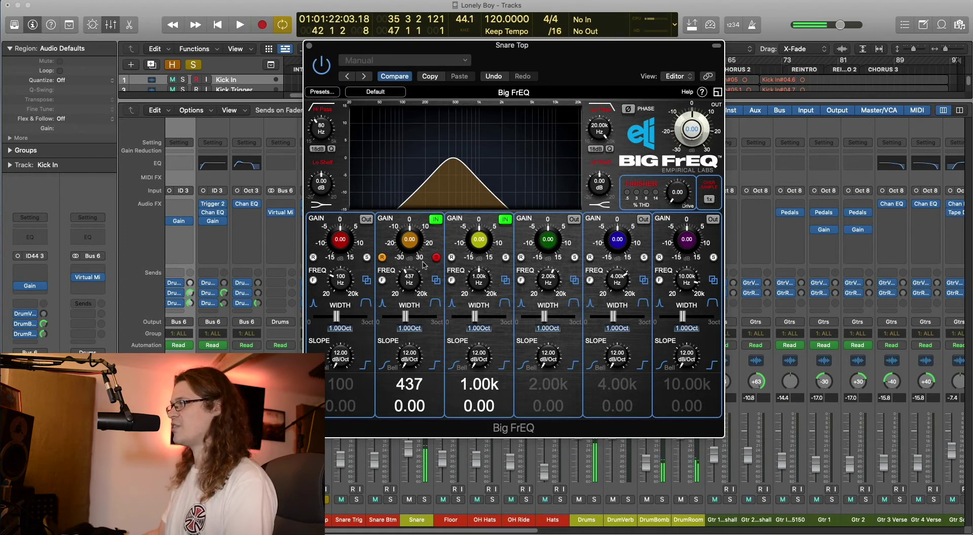
click(436, 257)
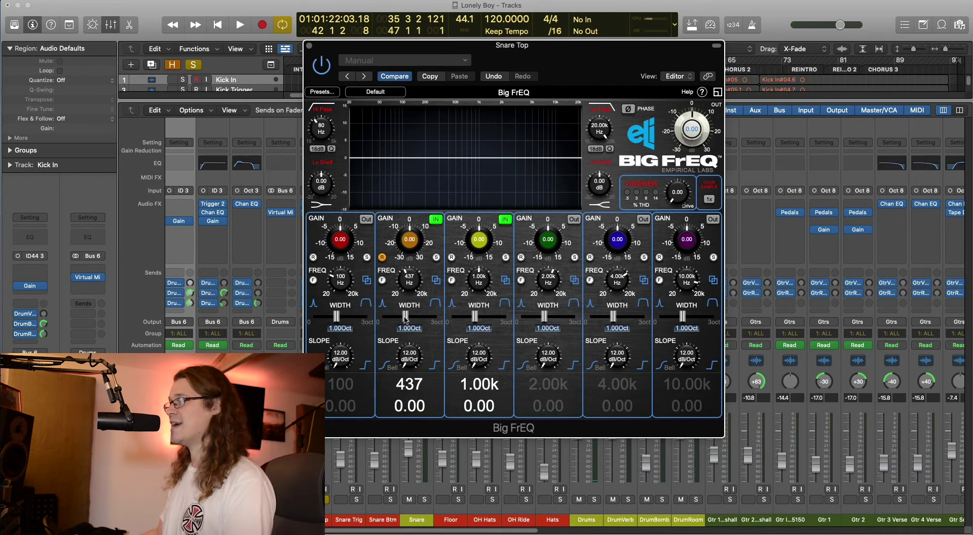
Narrow the orange band's width to 0.08 octave and cut its gain to -6.85 dB during playback
drag(405, 318, 498, 229)
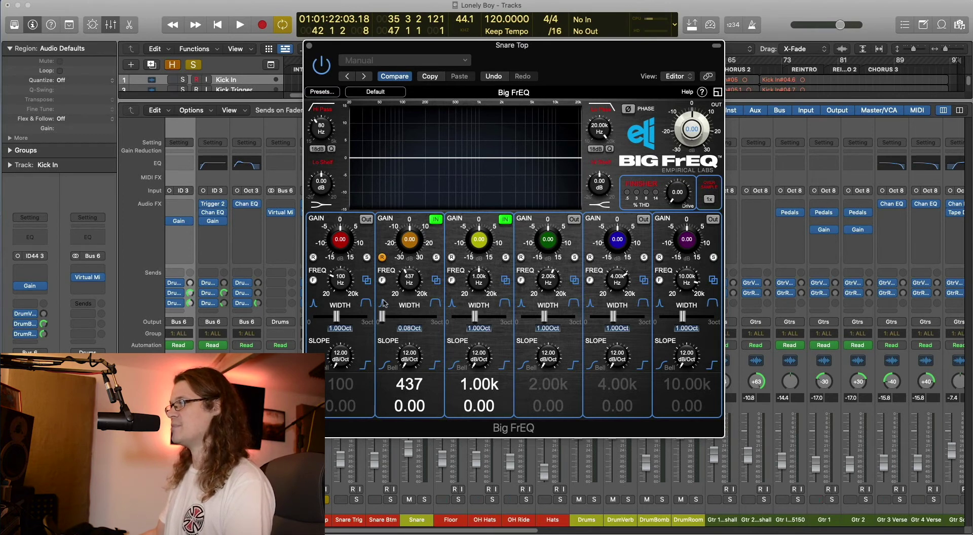
scroll(410, 243, down, 4)
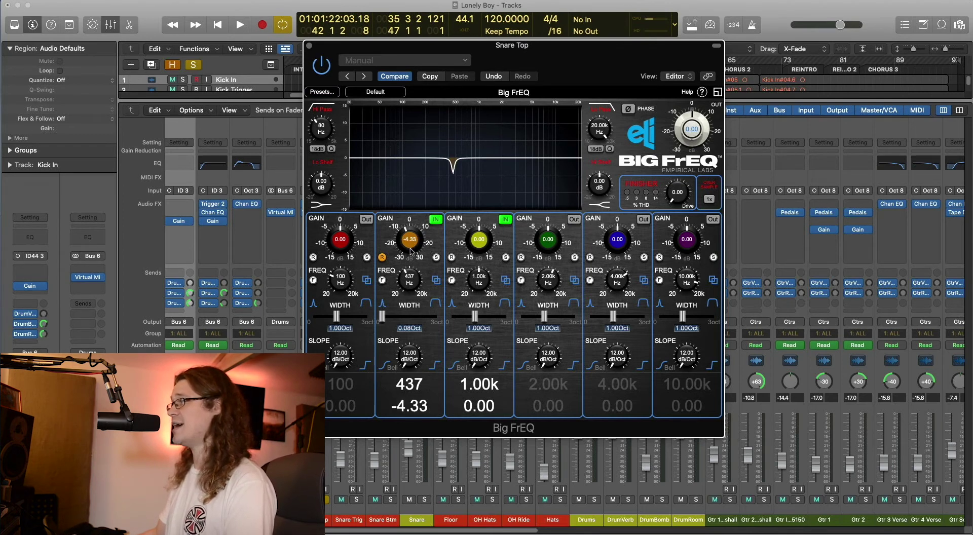
key(space)
scroll(411, 242, down, 3)
scroll(410, 245, down, 1)
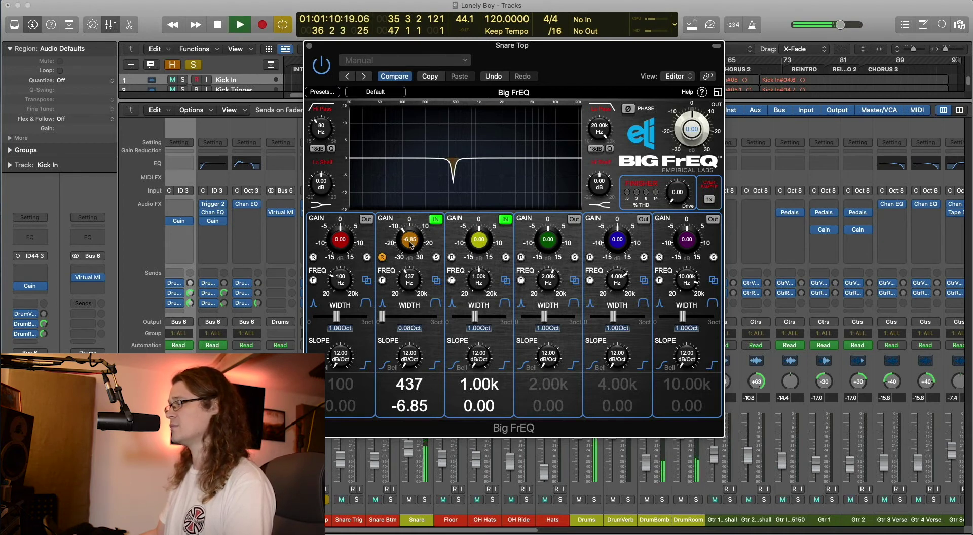
key(space)
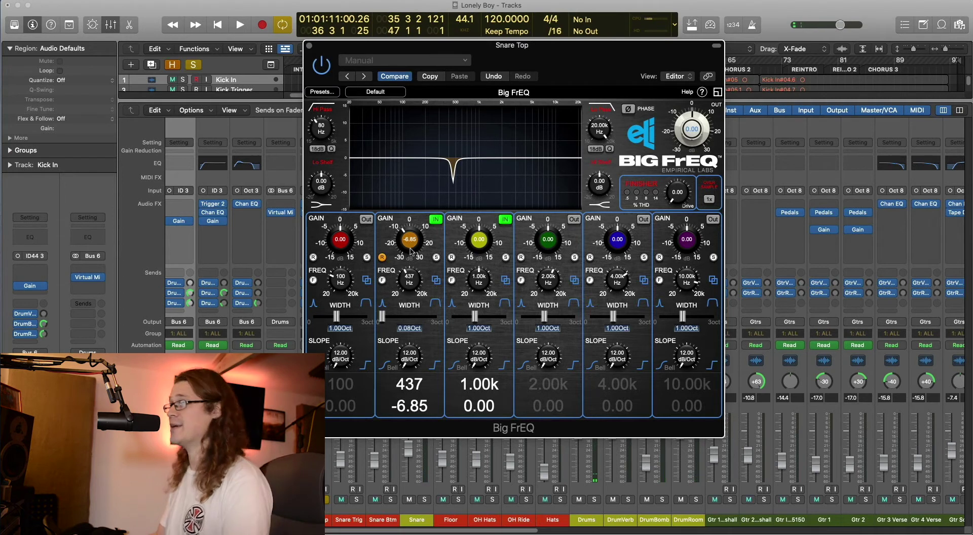
Deepen the orange band's cut to -16.08 dB during playback and compare the band out and in
key(space)
scroll(408, 248, down, 3)
scroll(407, 248, down, 5)
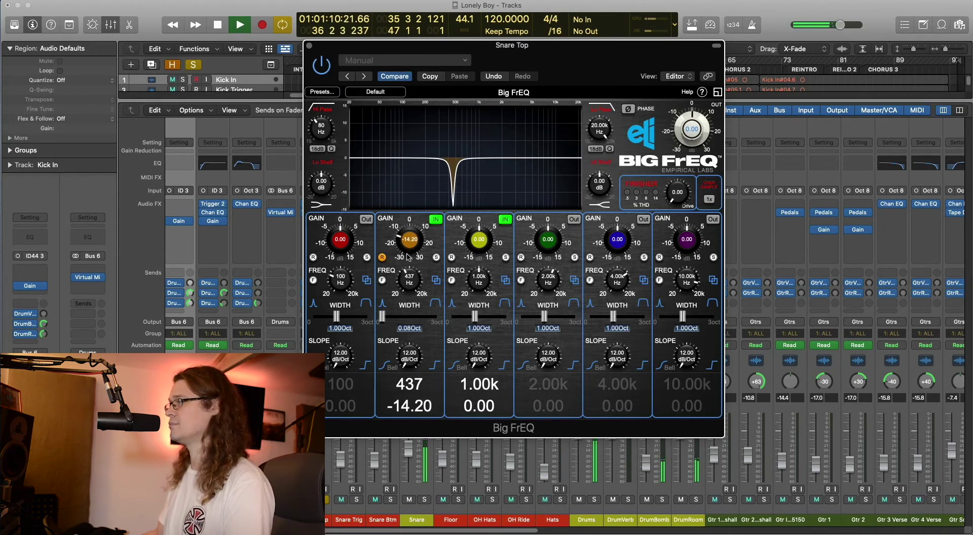
click(434, 220)
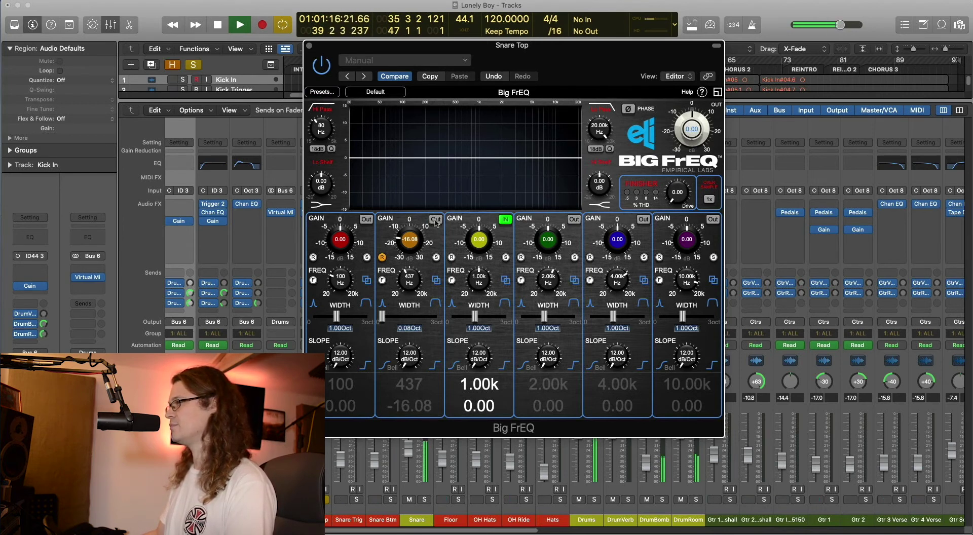
click(435, 220)
key(space)
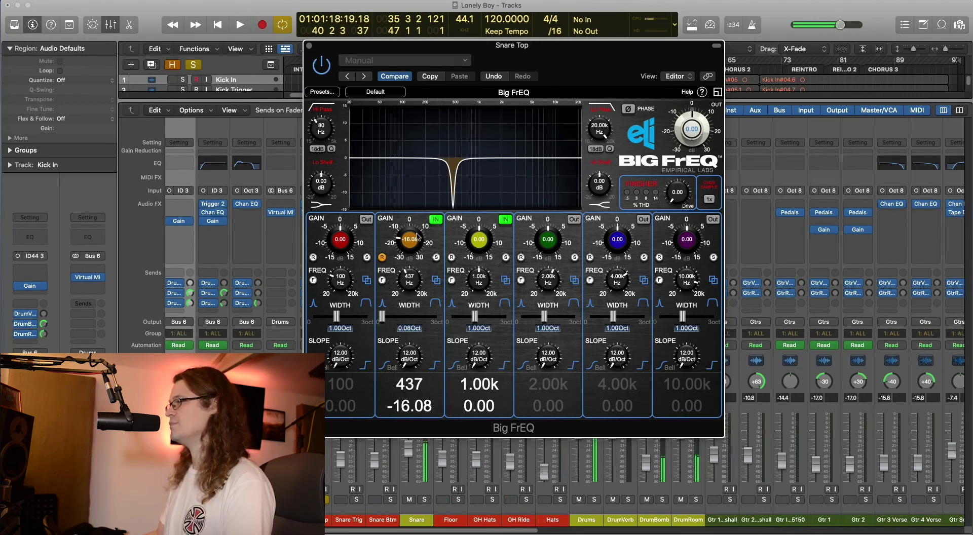
Set the orange band's gain to -30 dB and compare the band out and in during playback, leaving it in
drag(409, 241, 411, 253)
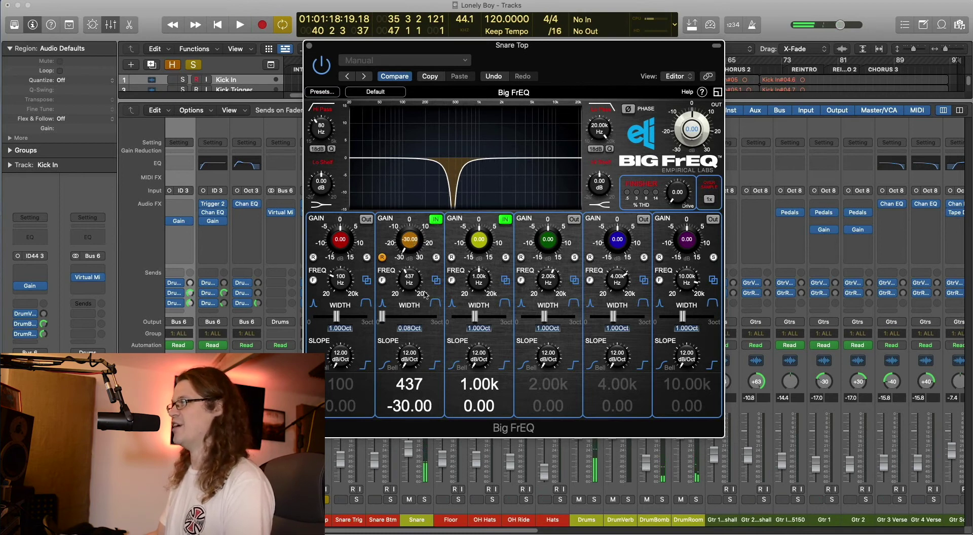
click(435, 219)
key(space)
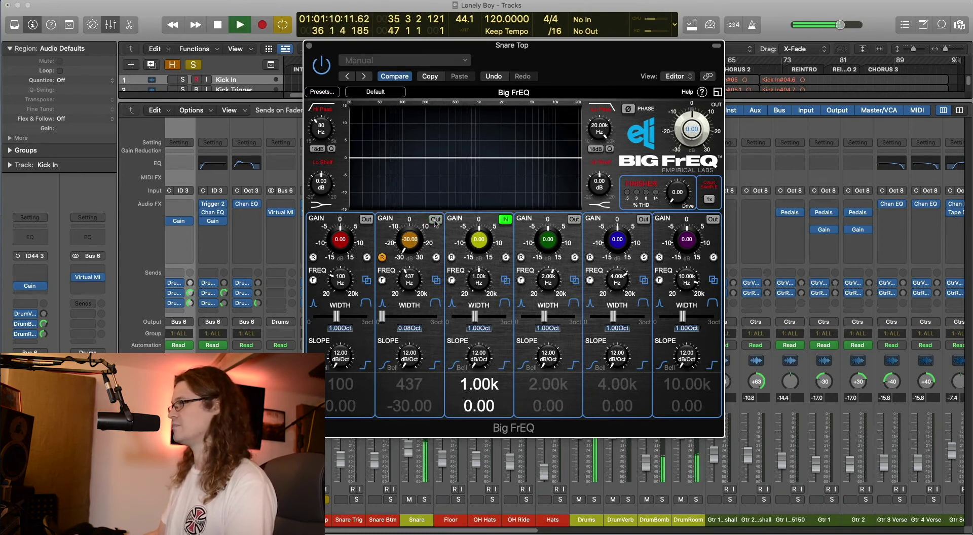
click(435, 220)
click(435, 220)
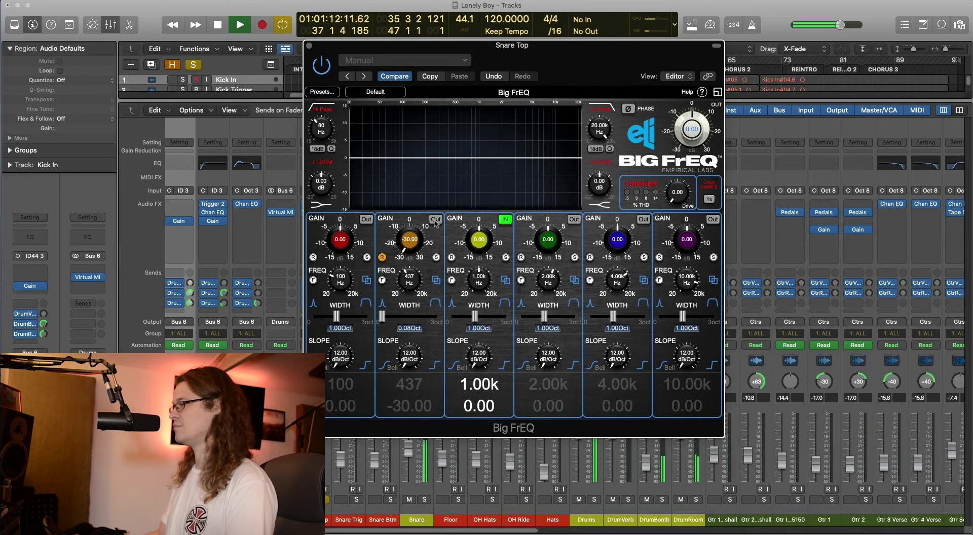
click(434, 220)
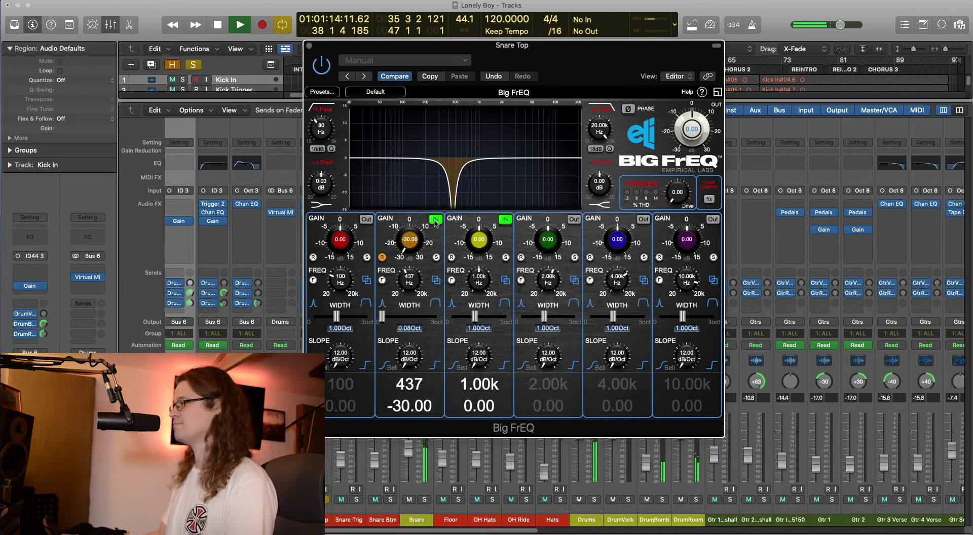
key(space)
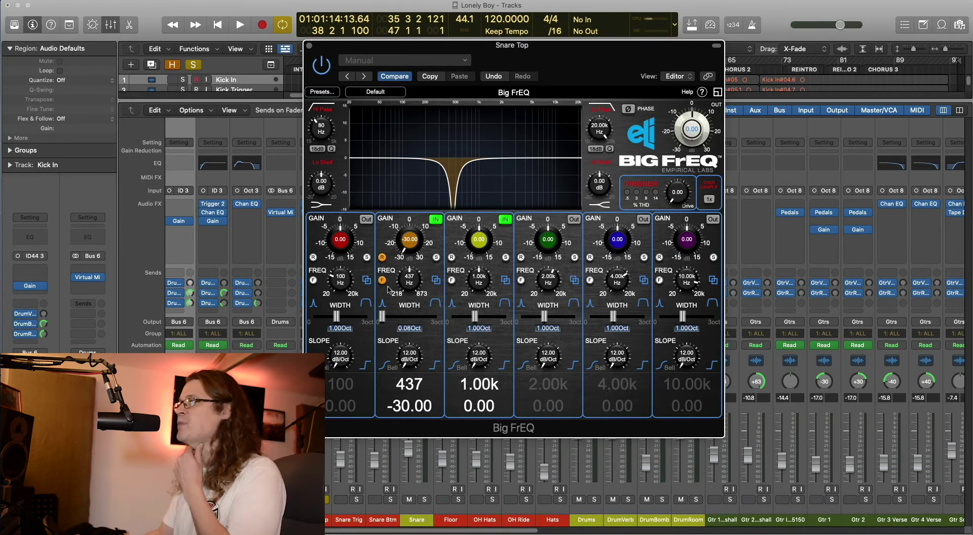
Shift the orange band to 401 Hz and back to 437 Hz at full range, and leave its narrowed frequency range enabled
click(383, 281)
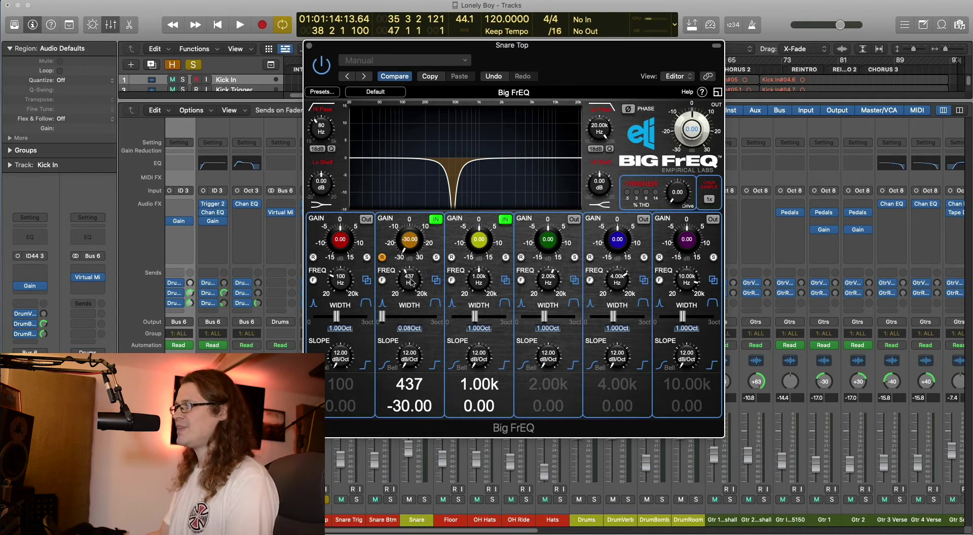
drag(411, 282, 412, 282)
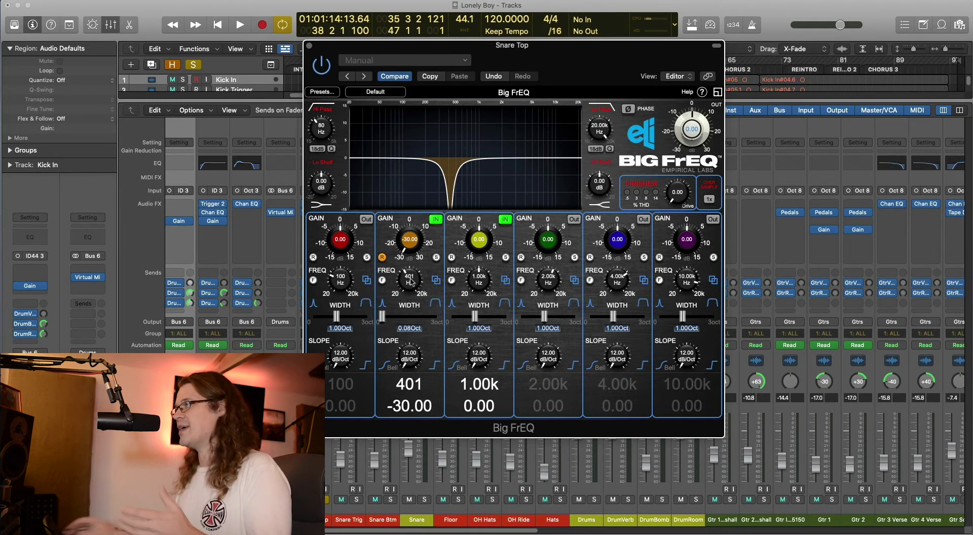
mouse_move(412, 282)
mouse_down()
mouse_move(411, 305)
mouse_move(412, 286)
mouse_up()
click(382, 280)
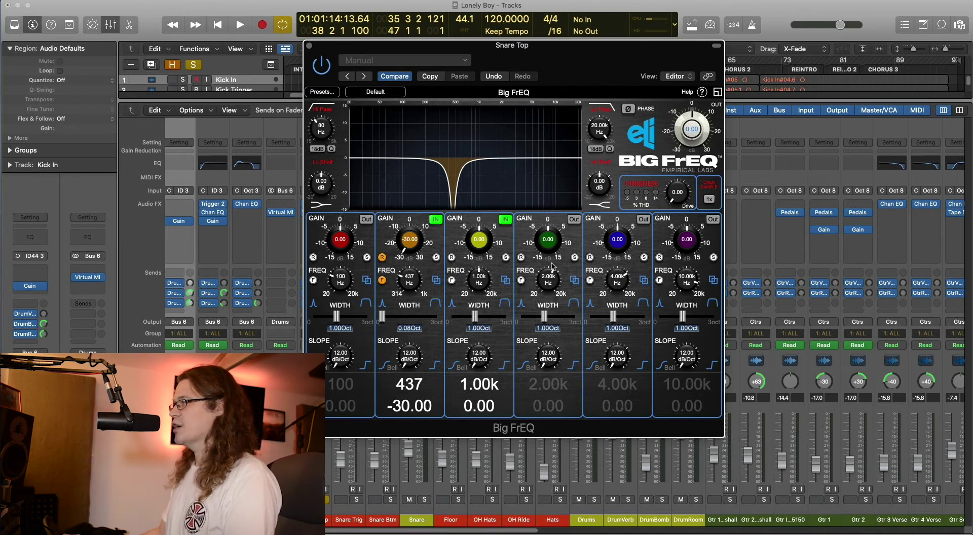
Switch in the green band and boost it 3.73 dB at 6.19 kHz with a 53.57 dB/Oct slope during playback
key(space)
click(547, 241)
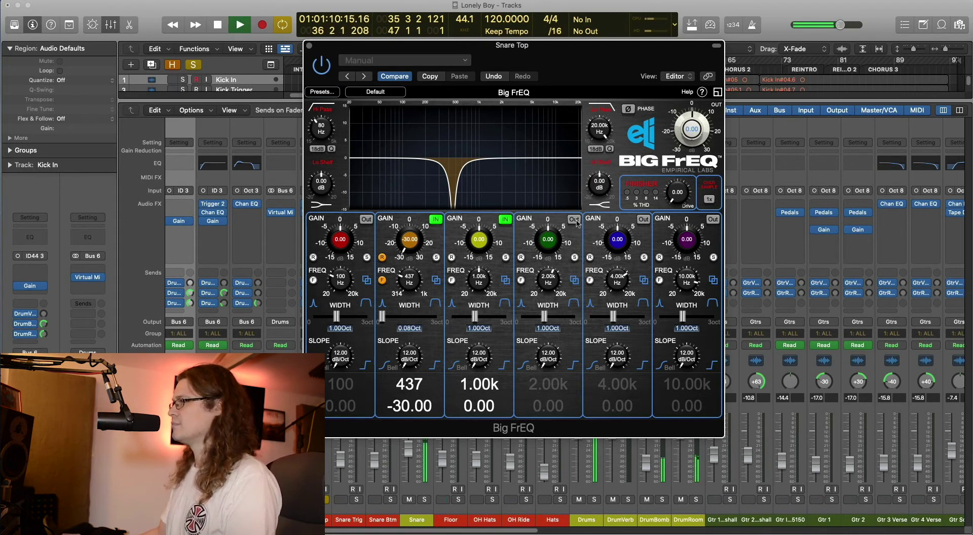
drag(550, 243, 551, 239)
drag(553, 281, 548, 235)
drag(548, 346, 552, 242)
key(space)
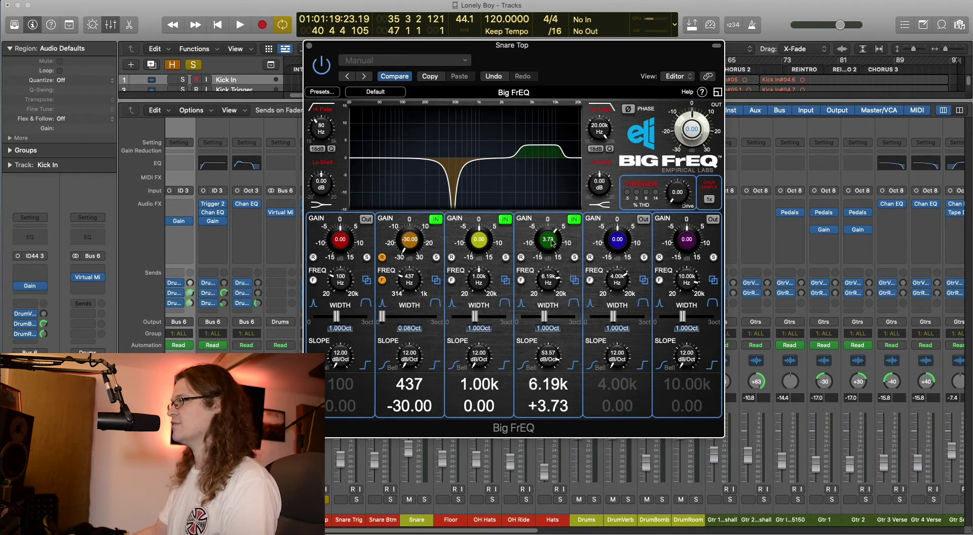
Try green band slopes of 28.18 and 46.84 dB/Oct and return the slope to 12 dB/Oct during playback
drag(553, 283, 563, 326)
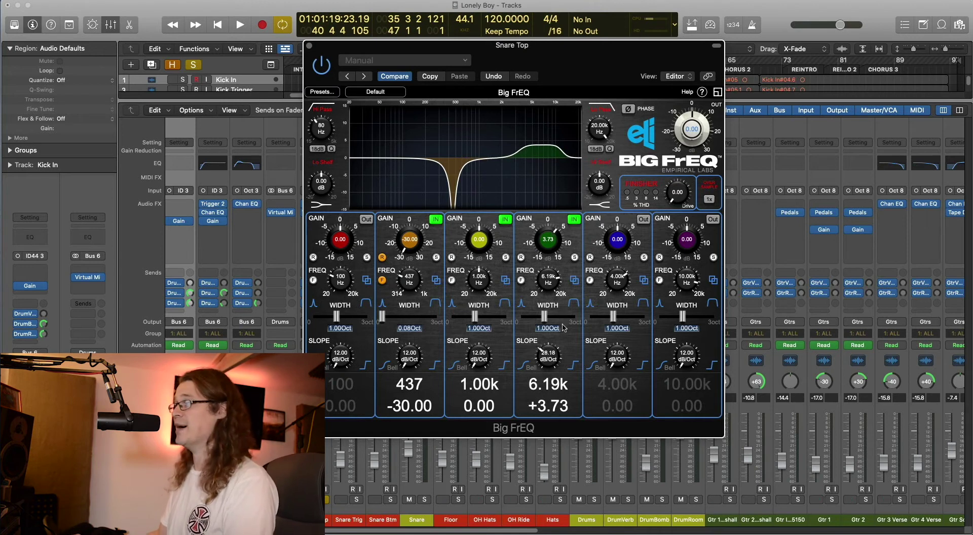
key(space)
drag(555, 361, 555, 288)
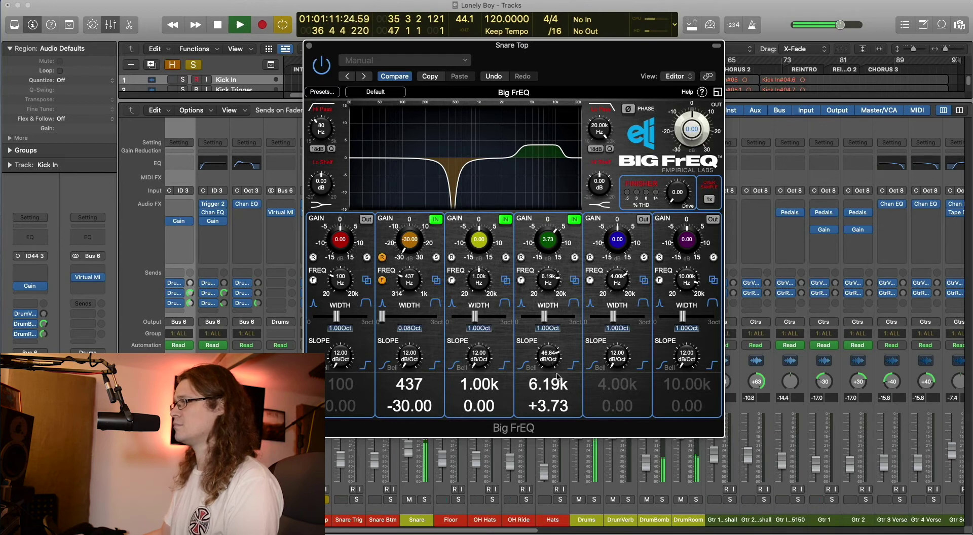
key(super+z)
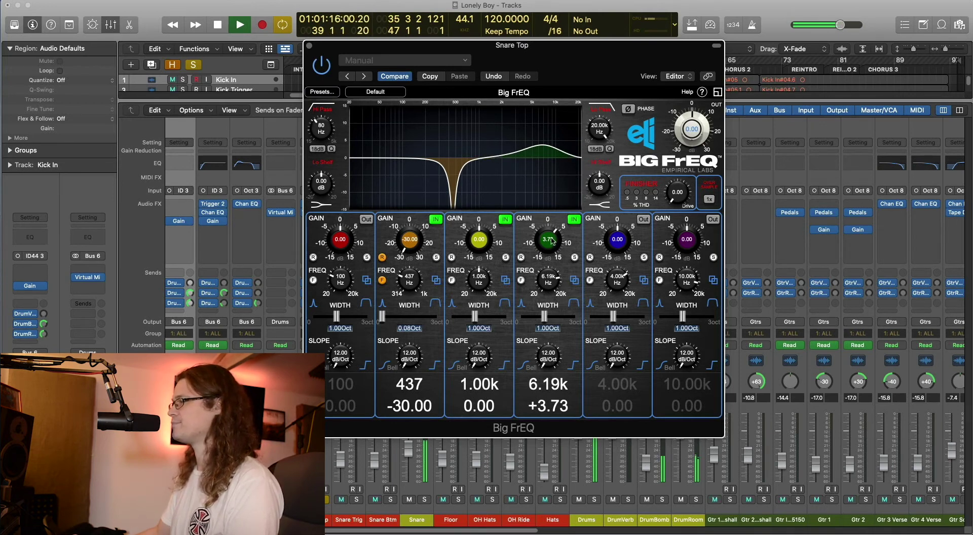
Widen the green band to 2.14 octaves and set its gain to +1.94 dB
drag(552, 241, 553, 240)
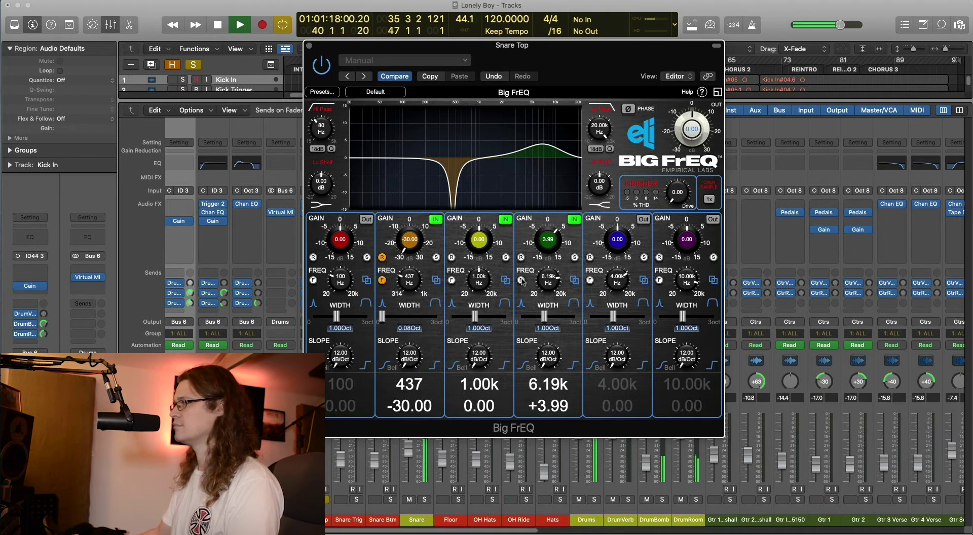
drag(544, 316, 562, 323)
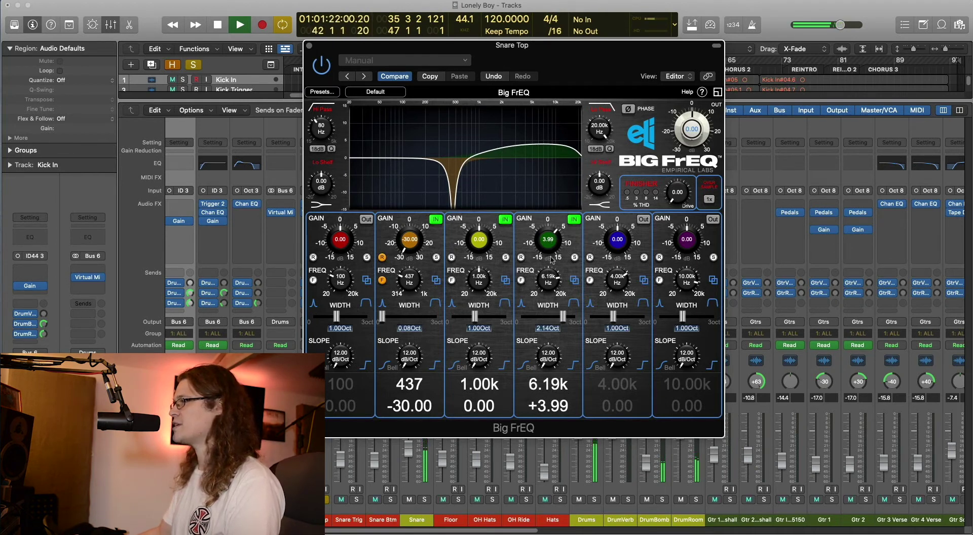
drag(548, 242, 549, 247)
key(space)
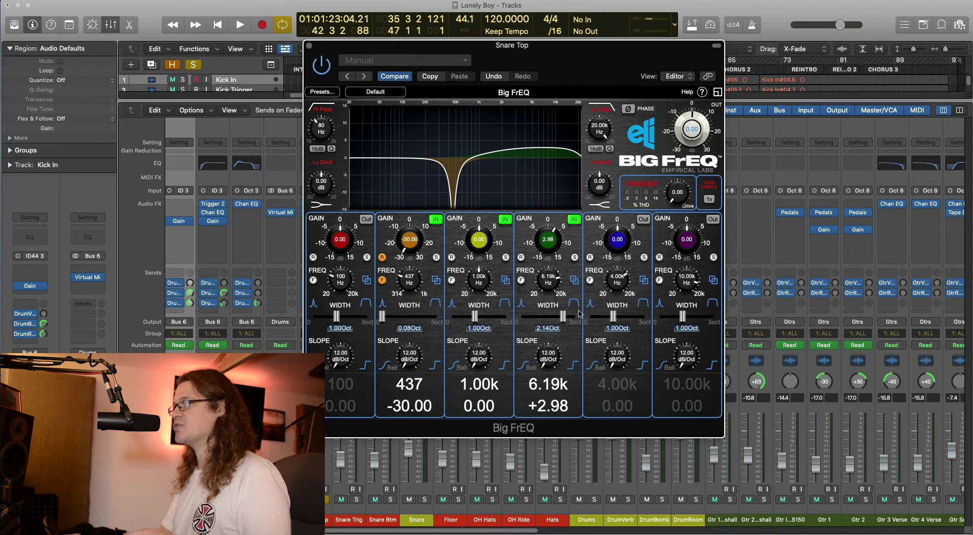
drag(550, 246, 550, 249)
drag(551, 249, 552, 248)
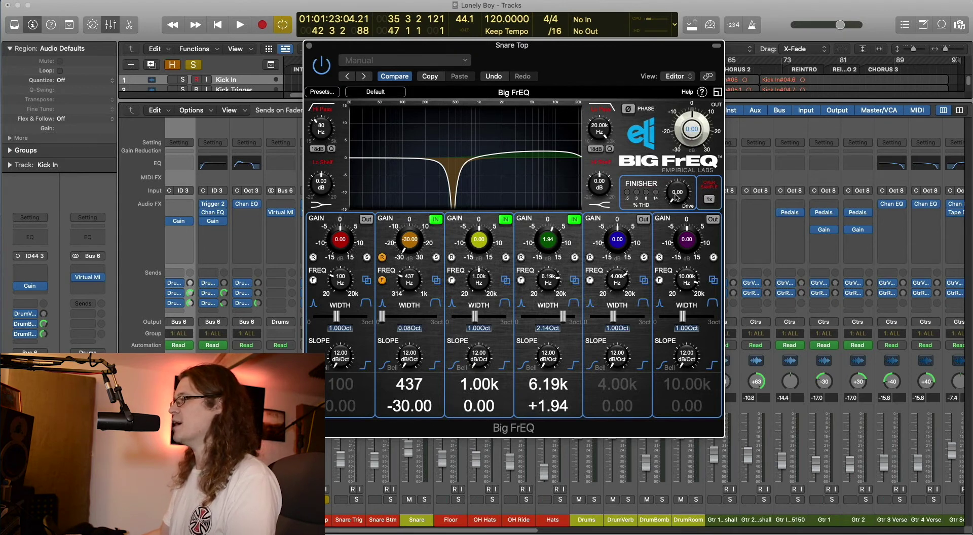
Raise the Finisher drive to 6.93 during playback and compare the Finisher off and on, leaving it enabled
key(space)
drag(676, 197, 679, 114)
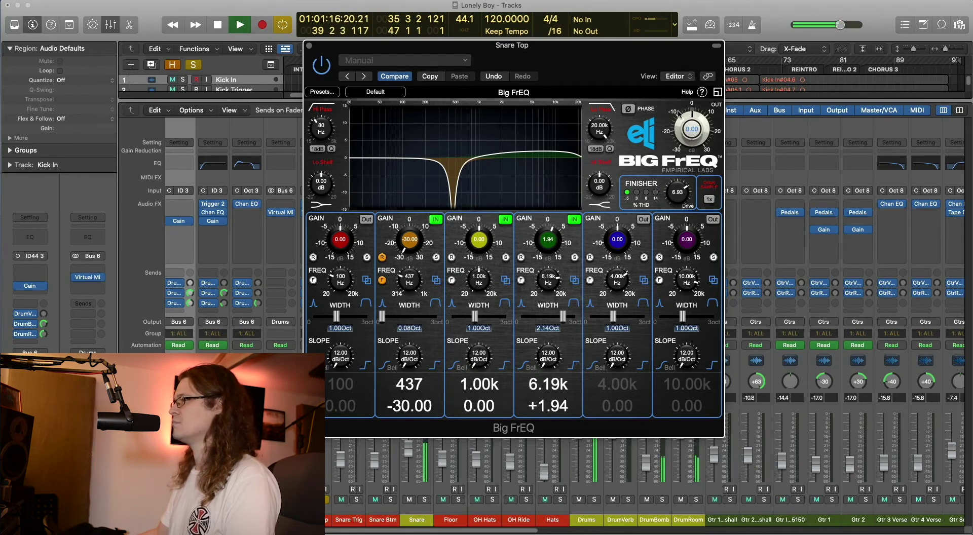
click(642, 185)
click(642, 185)
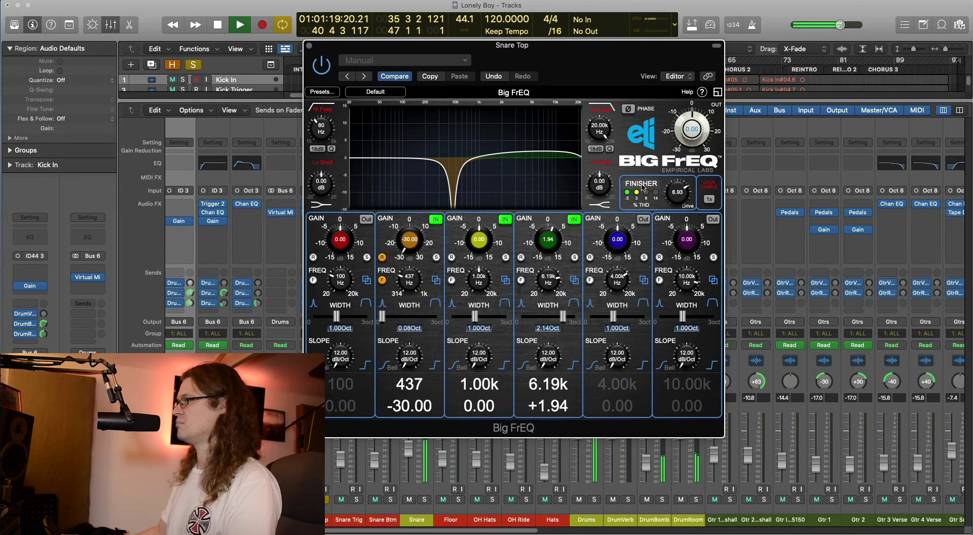
key(space)
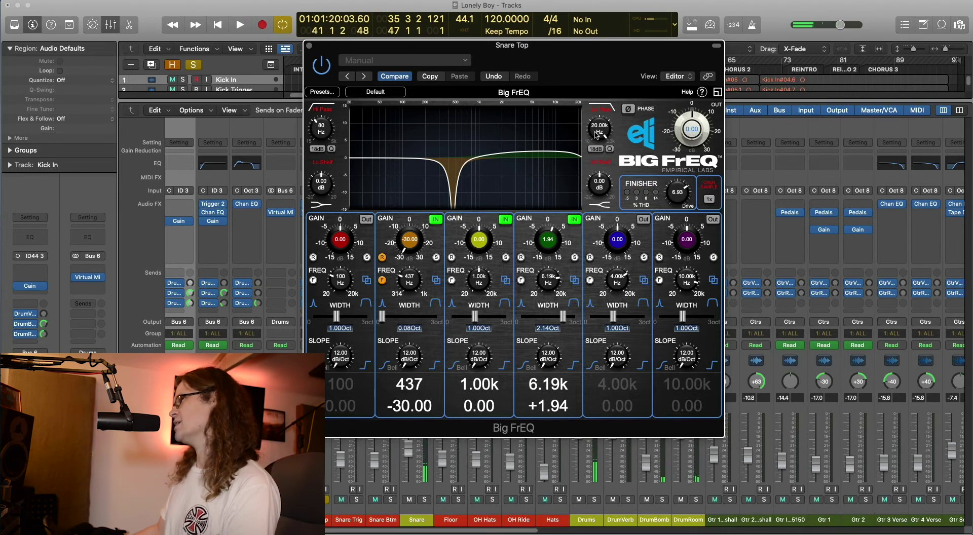
Compare the snare with Big FrEQ bypassed and enabled during playback, leave it enabled, and close its window
click(321, 66)
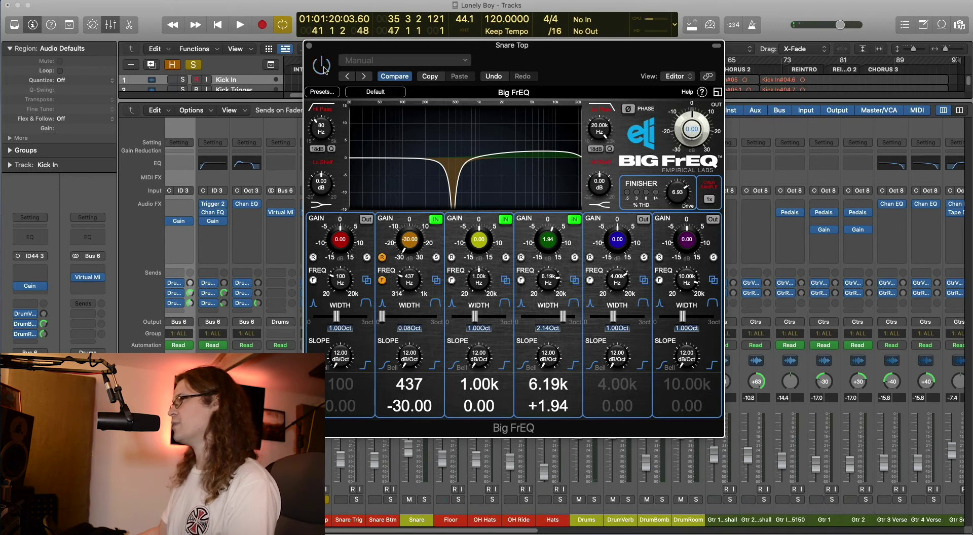
key(space)
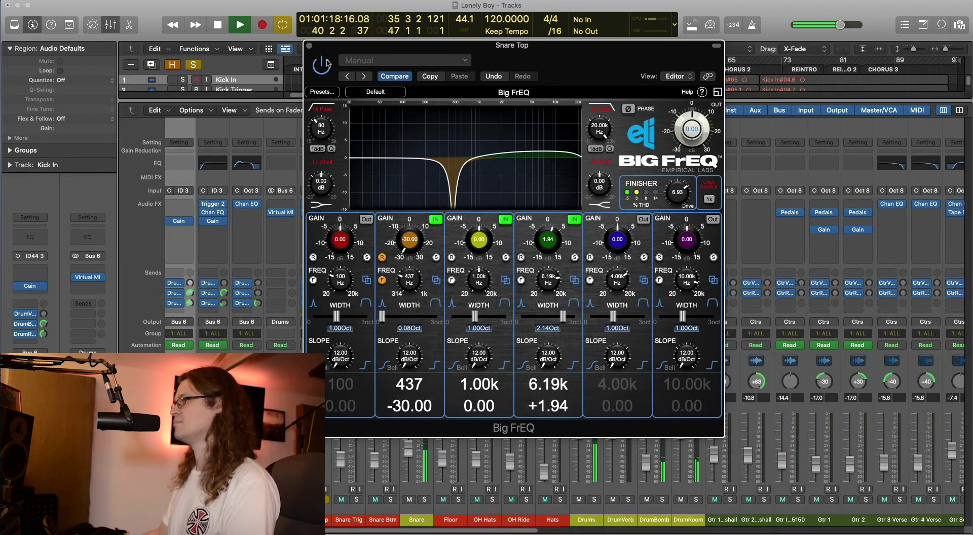
key(space)
click(309, 45)
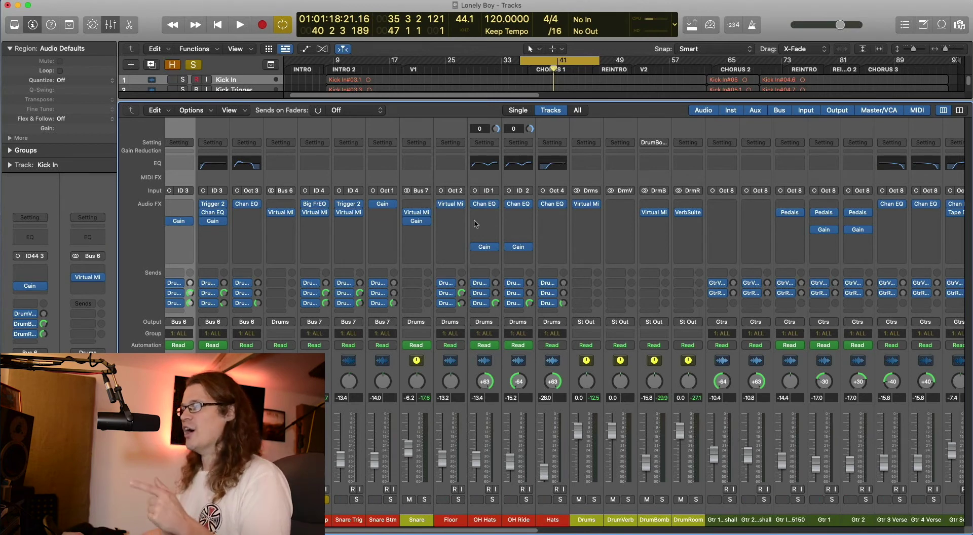
click(314, 204)
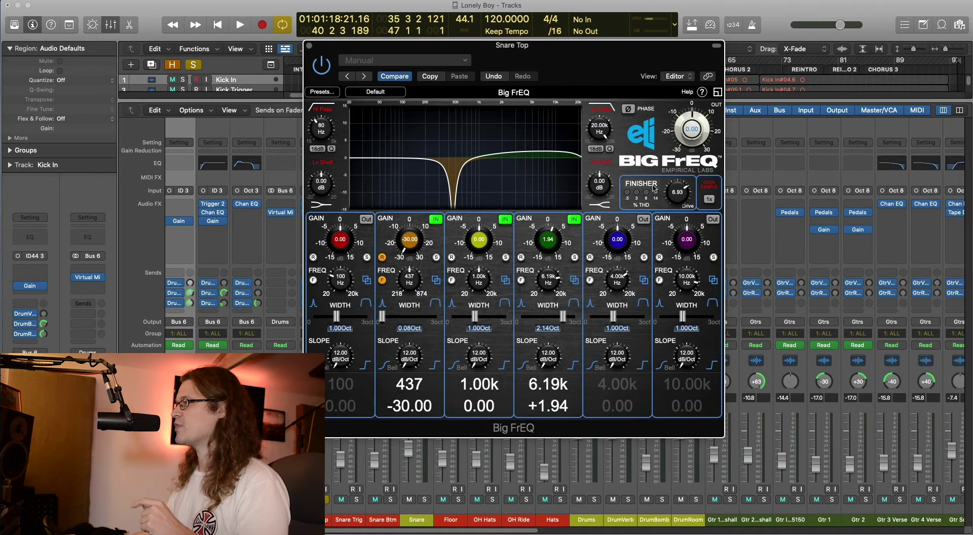
click(309, 47)
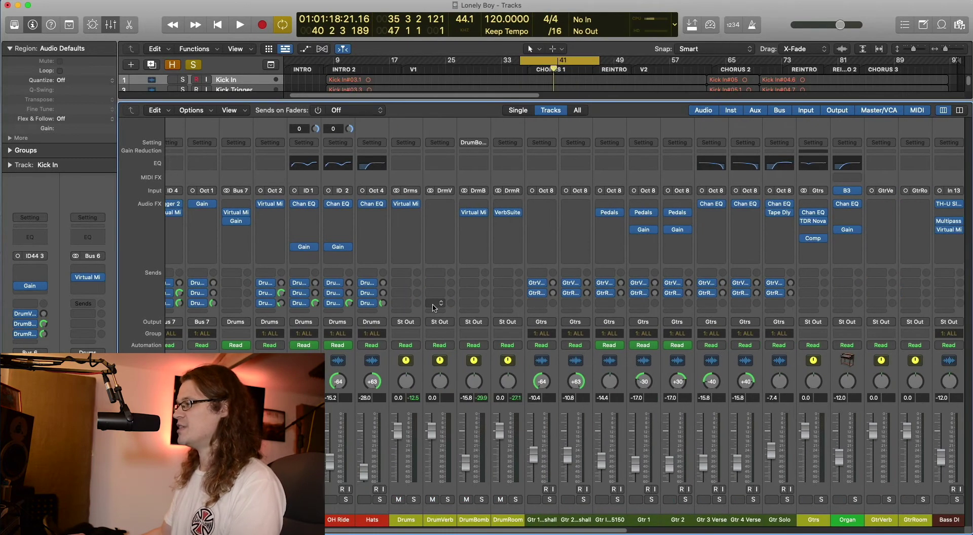
Clear the snare solo and solo the Vox U87 lead vocal channel in the mixer
click(193, 65)
scroll(430, 422, right, 5)
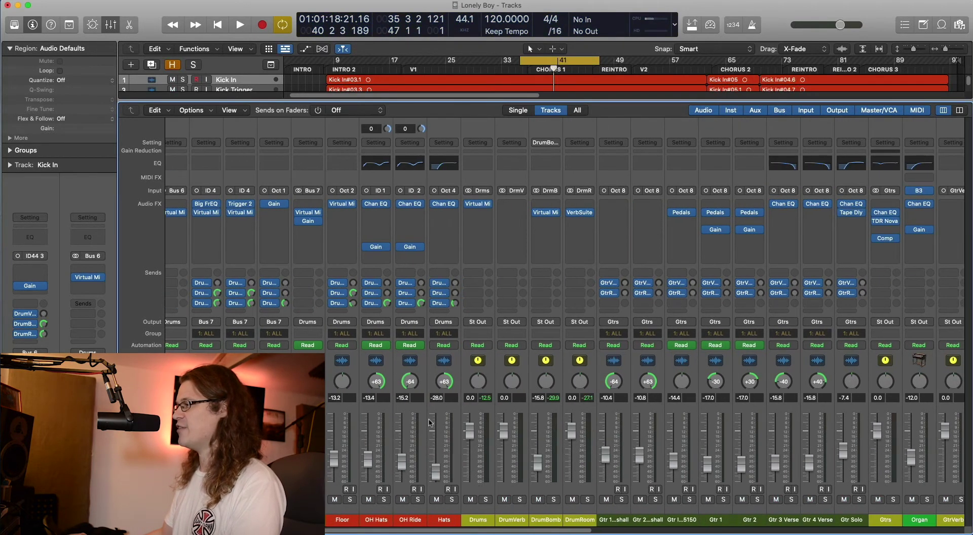
drag(466, 531, 699, 530)
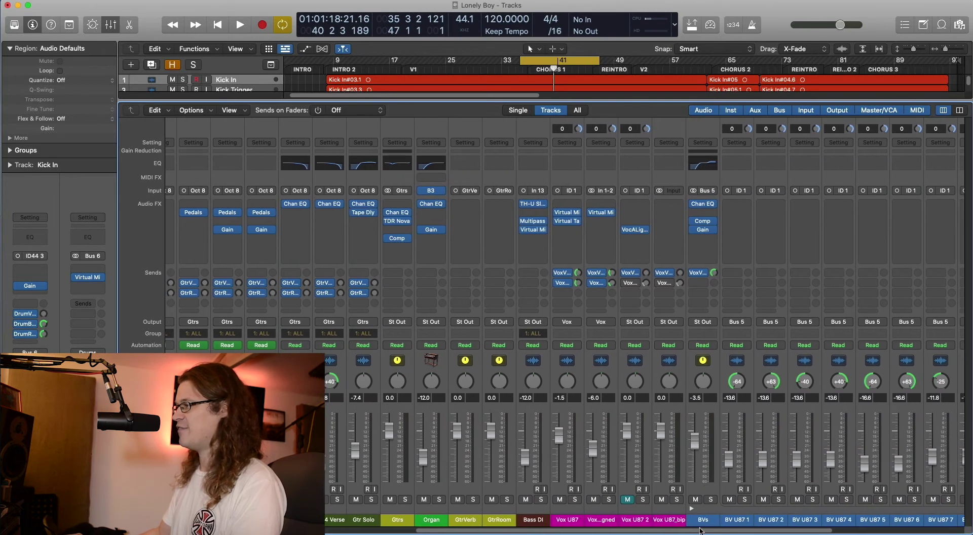
click(574, 499)
Bypass the Virtual Tape Machines plug-in on the Vox U87 channel and close its window
click(570, 222)
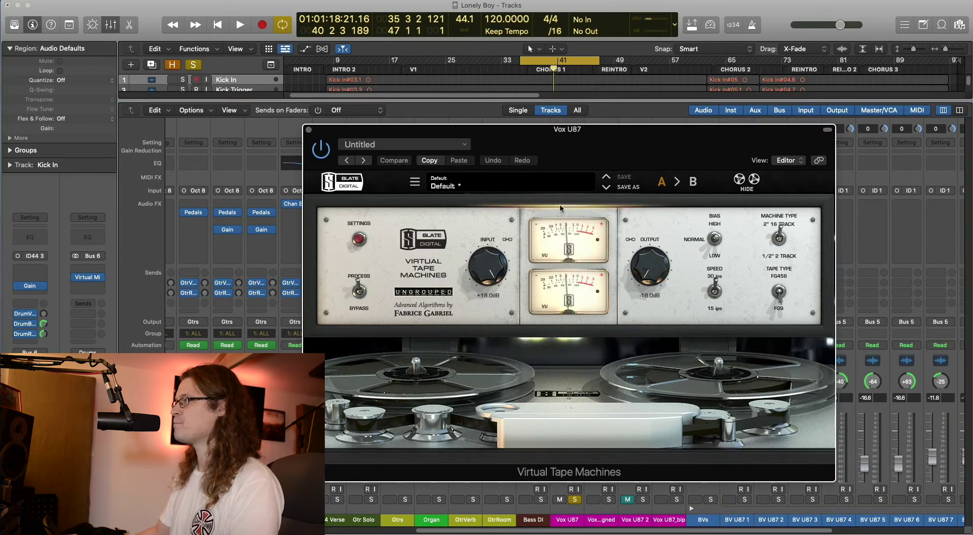
click(498, 263)
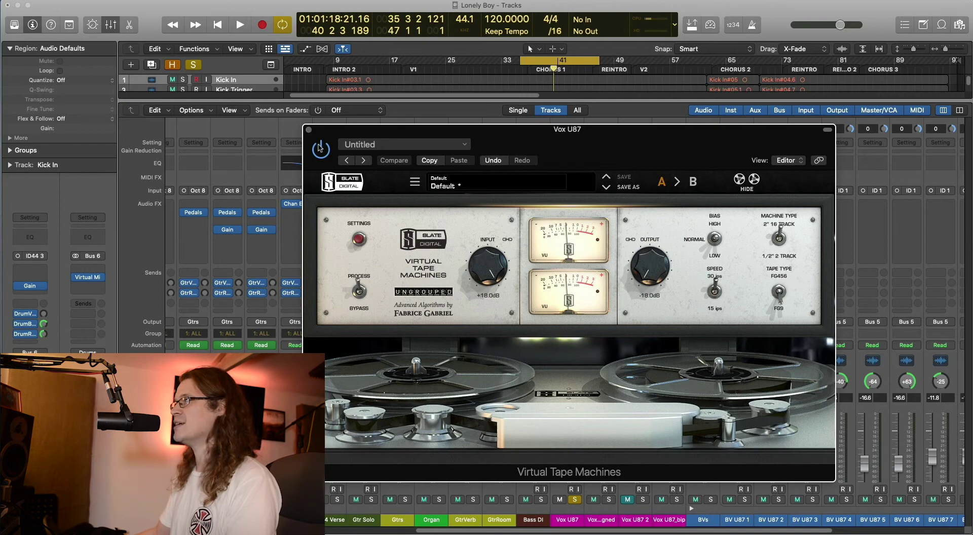
click(308, 129)
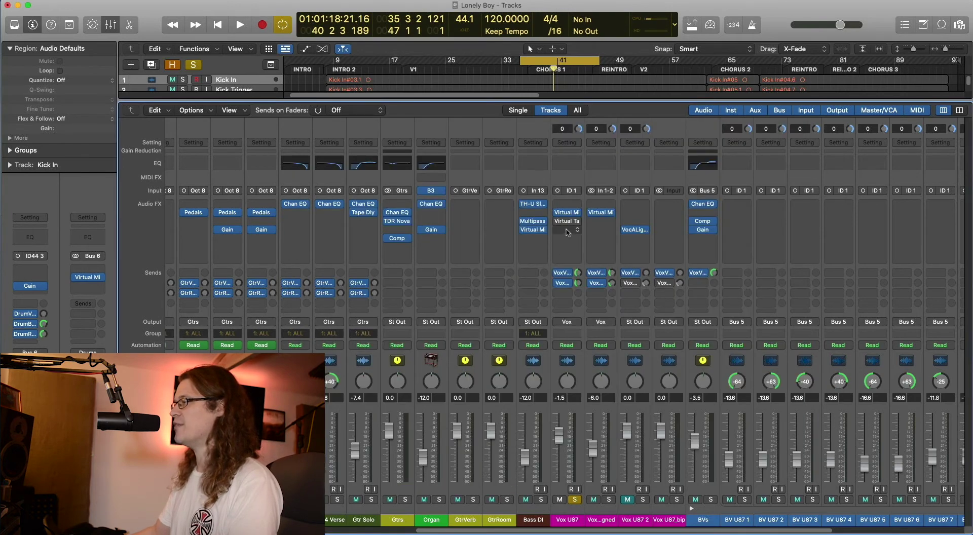
Insert Big FrEQ in the slot below Virtual Tape Machines on Vox U87 and move its window clear of the channel
click(571, 229)
mouse_move(573, 250)
click(648, 251)
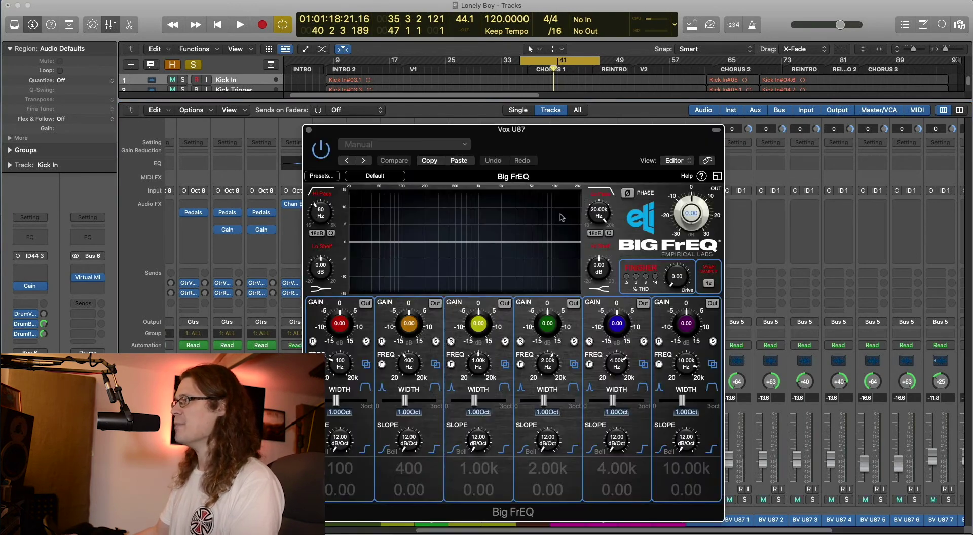
drag(571, 142, 351, 115)
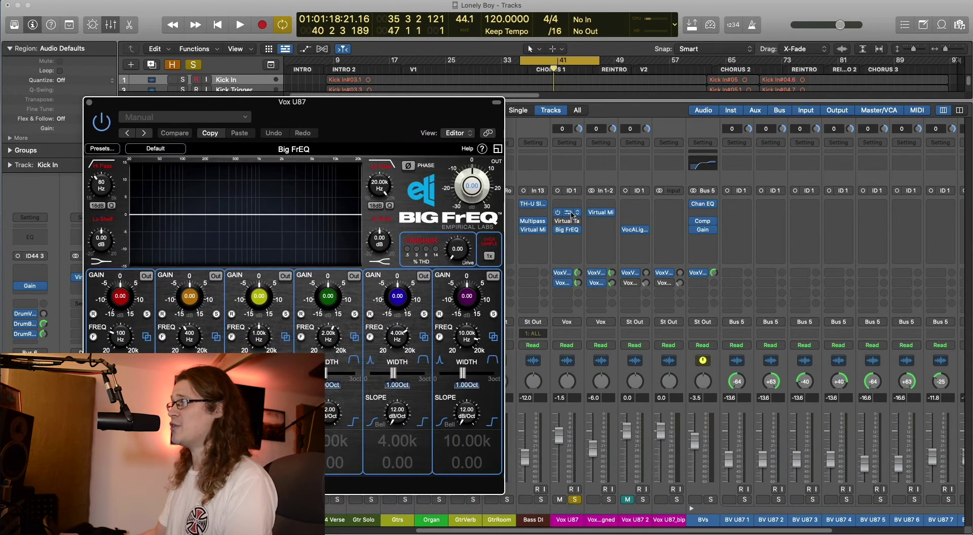
Inspect the vocal's Virtual Mix Rack chain, including the FG-S high-mid gain, and close its window
click(567, 212)
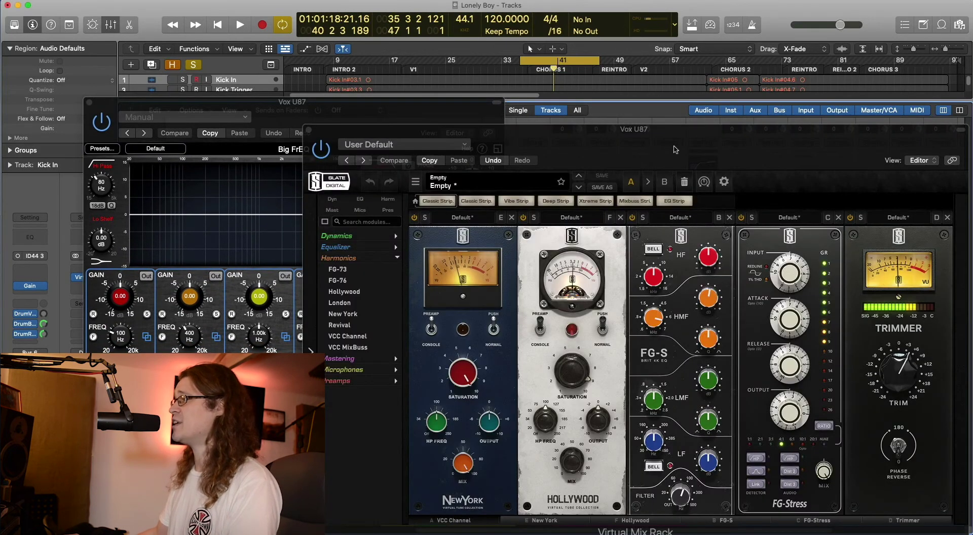
drag(674, 147, 547, 69)
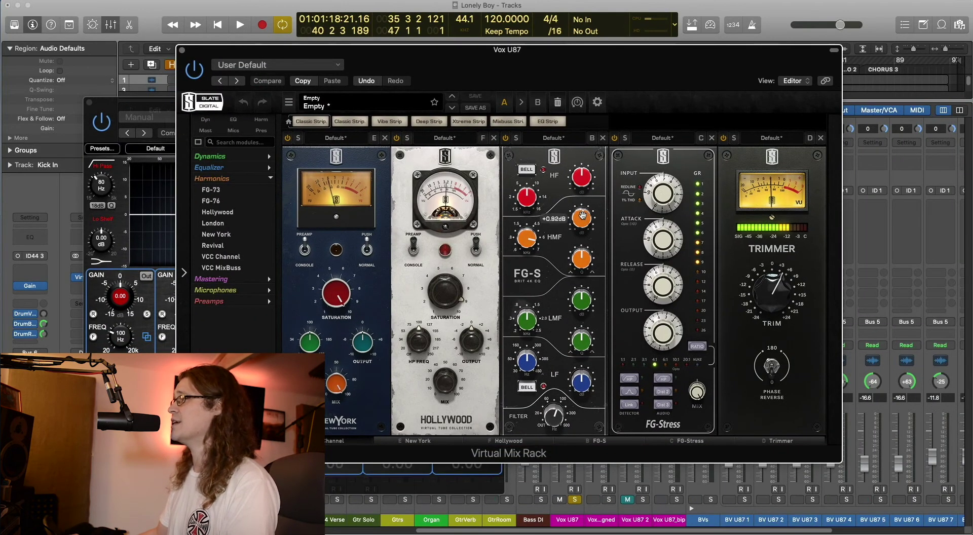
drag(588, 218, 586, 216)
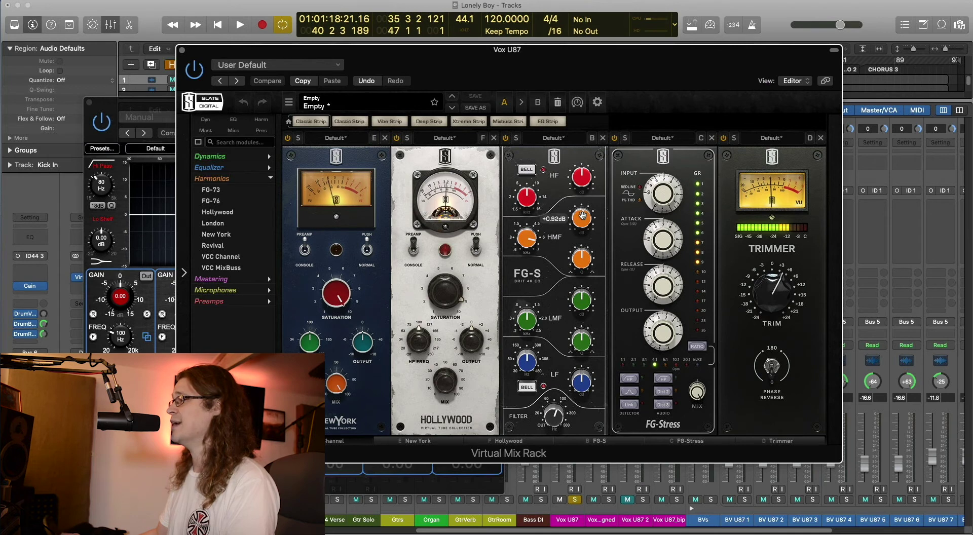
click(180, 52)
Enable the Finisher on the vocal's Big FrEQ and set its drive to 9.03 during playback
drag(328, 107, 357, 103)
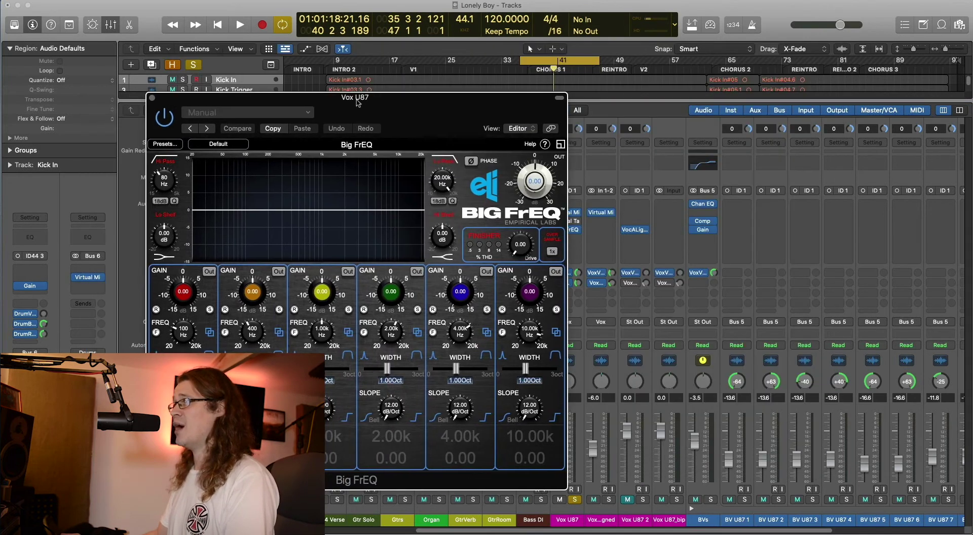
click(483, 236)
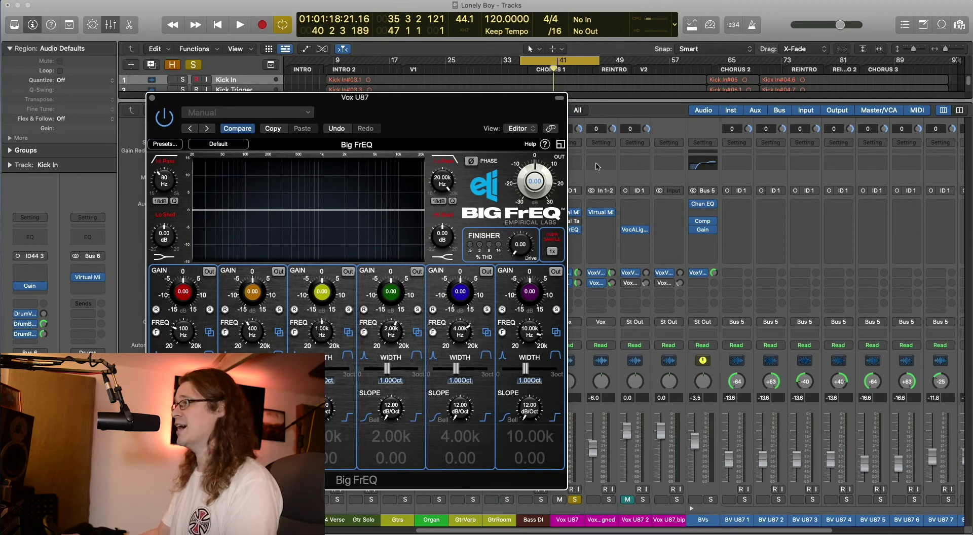
key(space)
drag(509, 229, 600, 208)
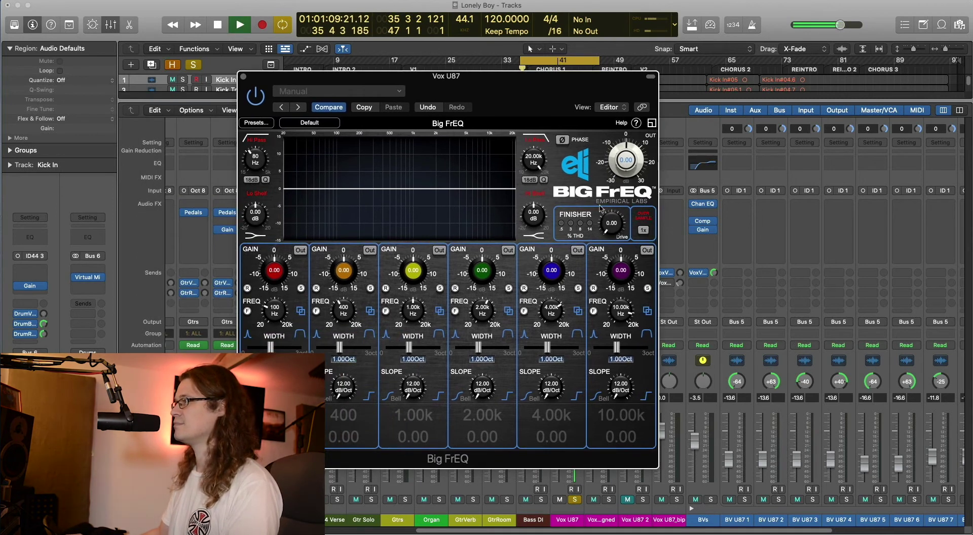
mouse_move(604, 76)
mouse_down()
mouse_move(421, 64)
mouse_move(605, 74)
mouse_up()
drag(608, 212, 608, 84)
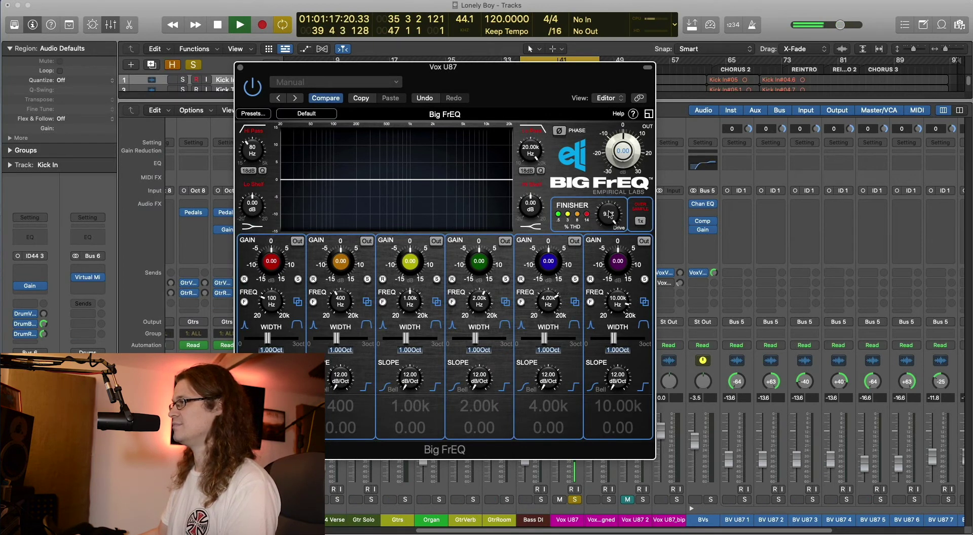
drag(609, 217, 609, 223)
Compare the soloed vocal with Big FrEQ bypassed and with the Finisher off and on, and set the drive to 9.23
click(252, 89)
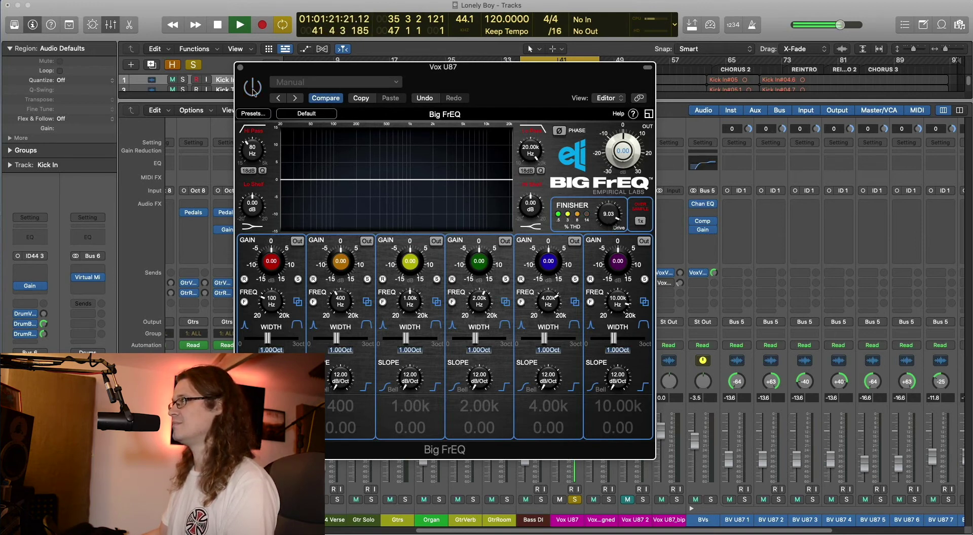
click(253, 90)
click(572, 205)
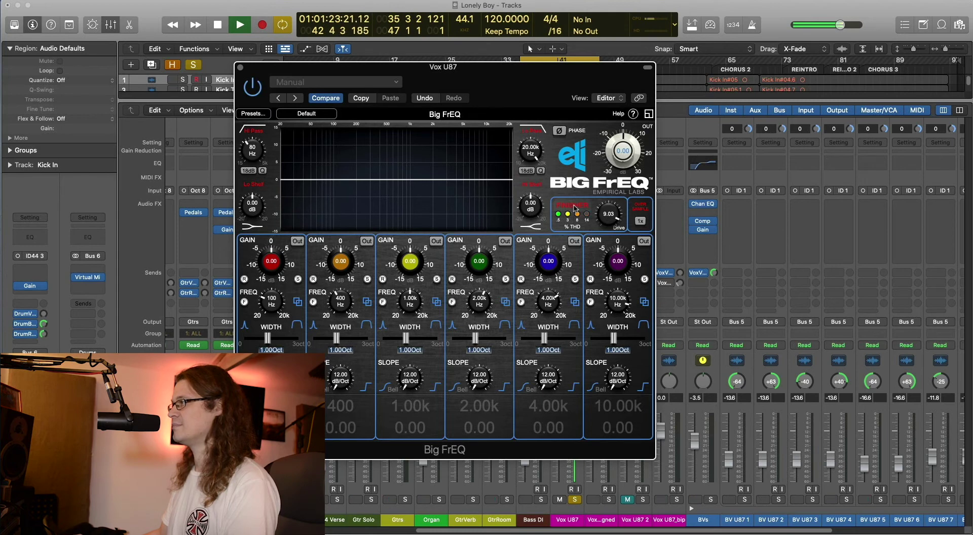
click(575, 205)
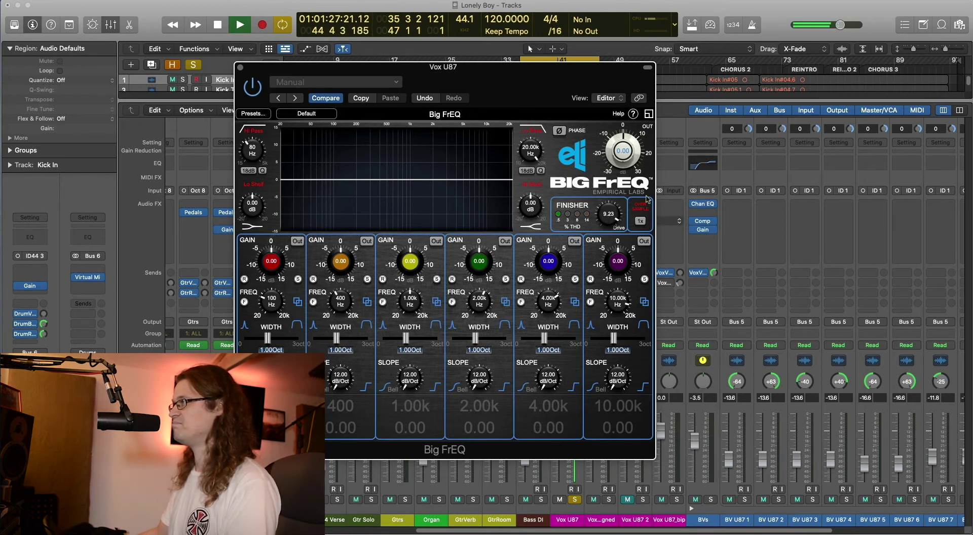
Unsolo Vox U87, compare the Finisher off and on in the full mix, and stop playback
drag(554, 79, 401, 66)
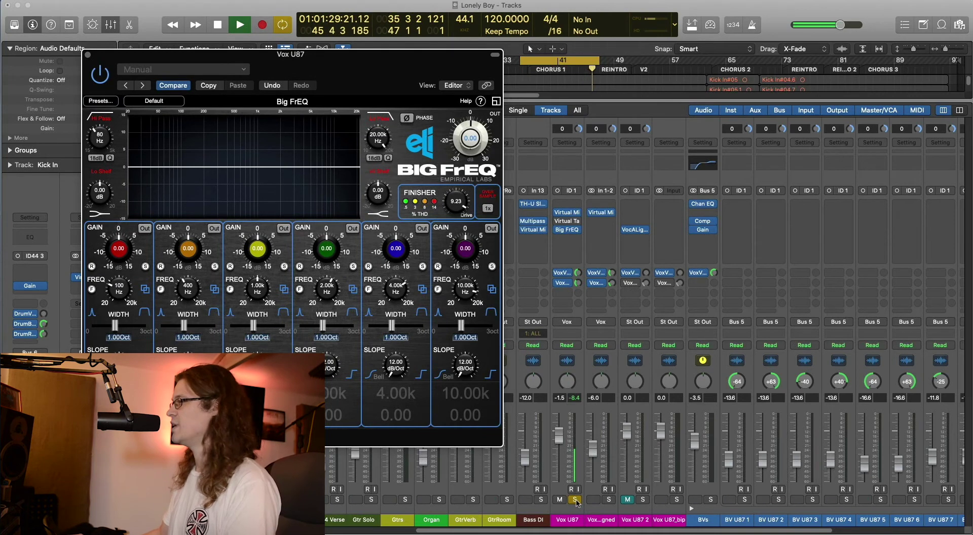
click(575, 500)
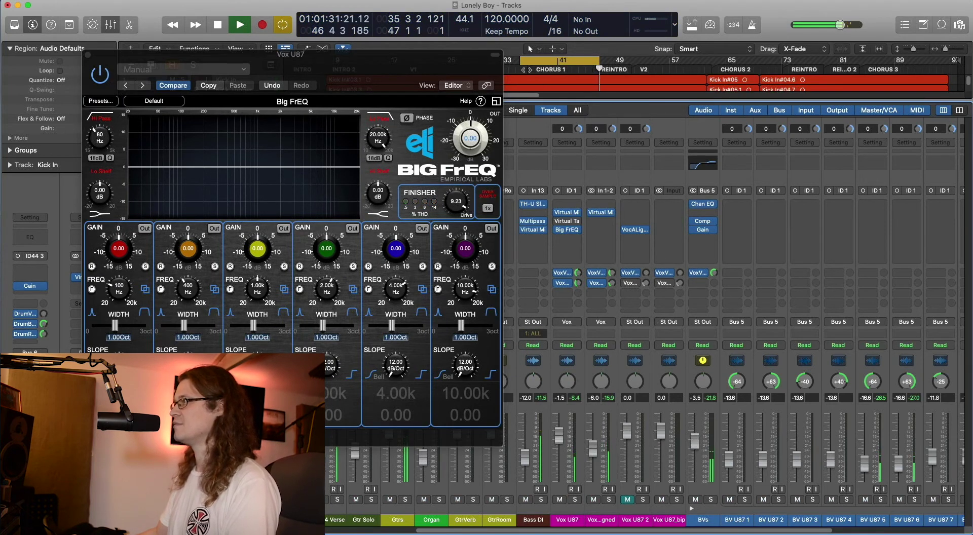
mouse_move(578, 225)
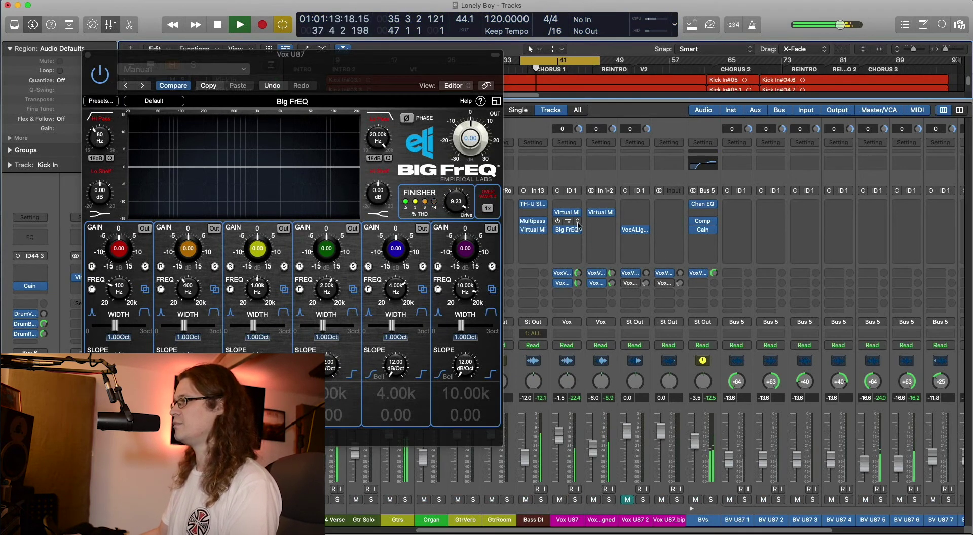
click(427, 197)
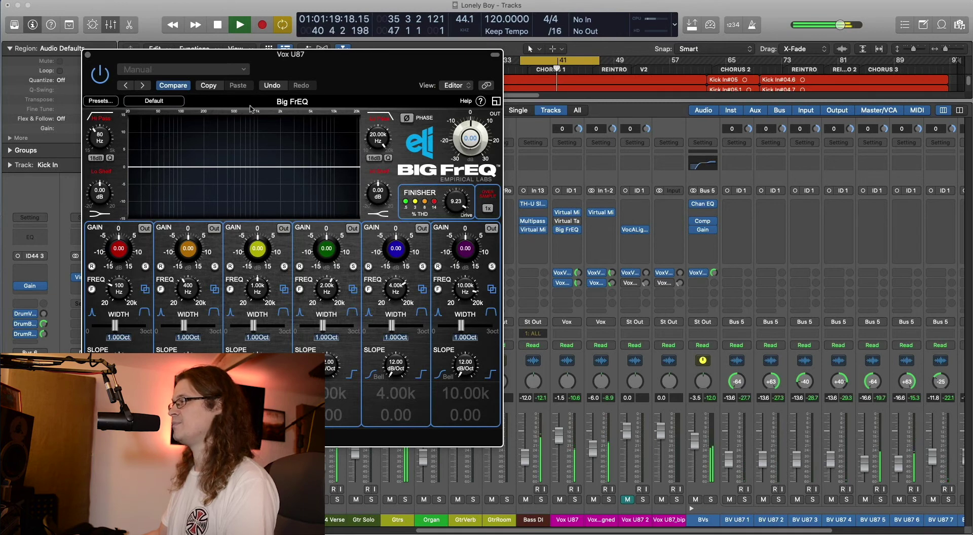
key(space)
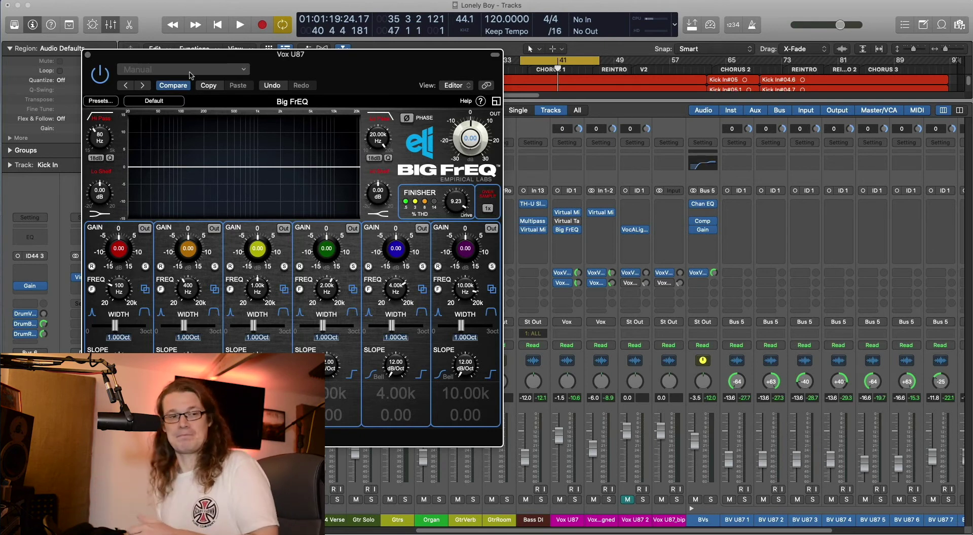
Play the mix, compare the Finisher off and on for Vox U87, and raise Big FrEQ's output to 2.70 to match levels
drag(185, 61, 327, 65)
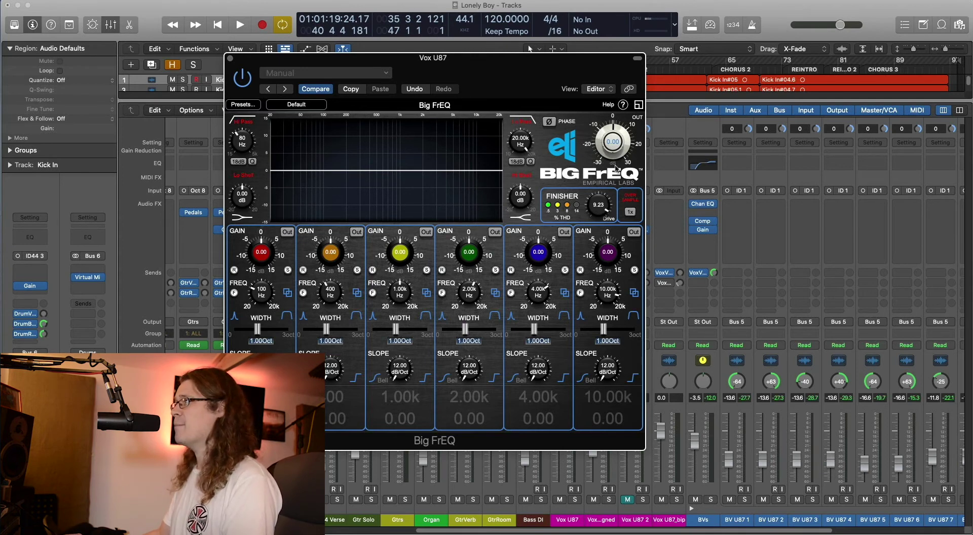
drag(612, 133, 616, 136)
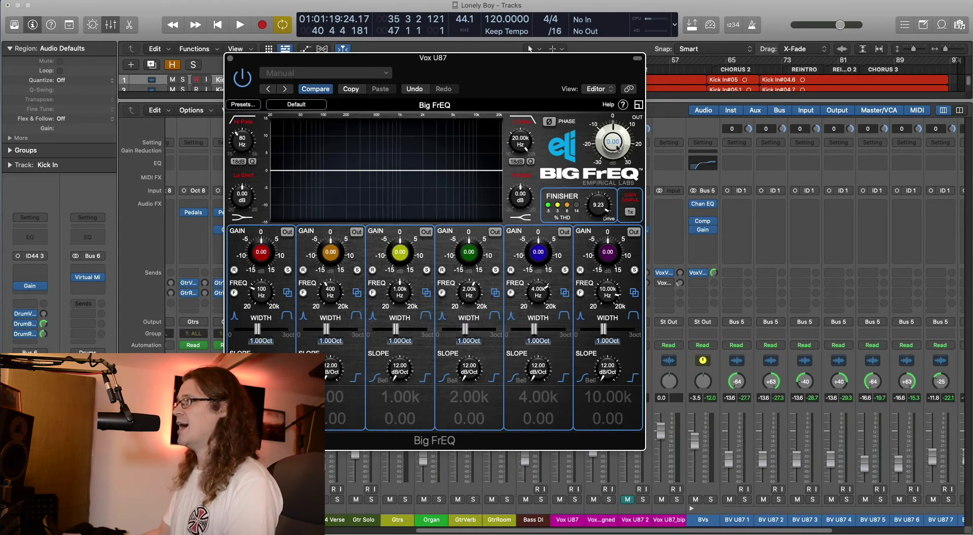
drag(584, 65, 473, 64)
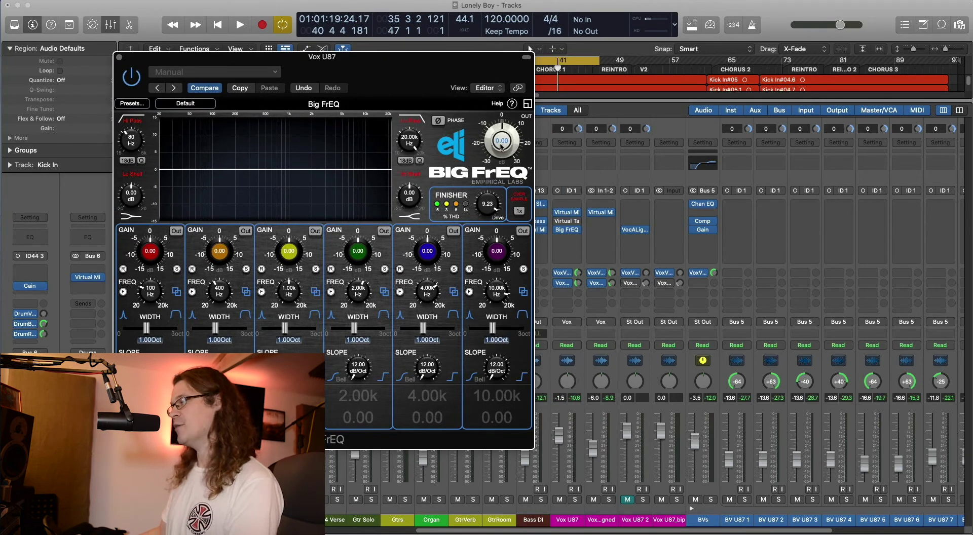
key(space)
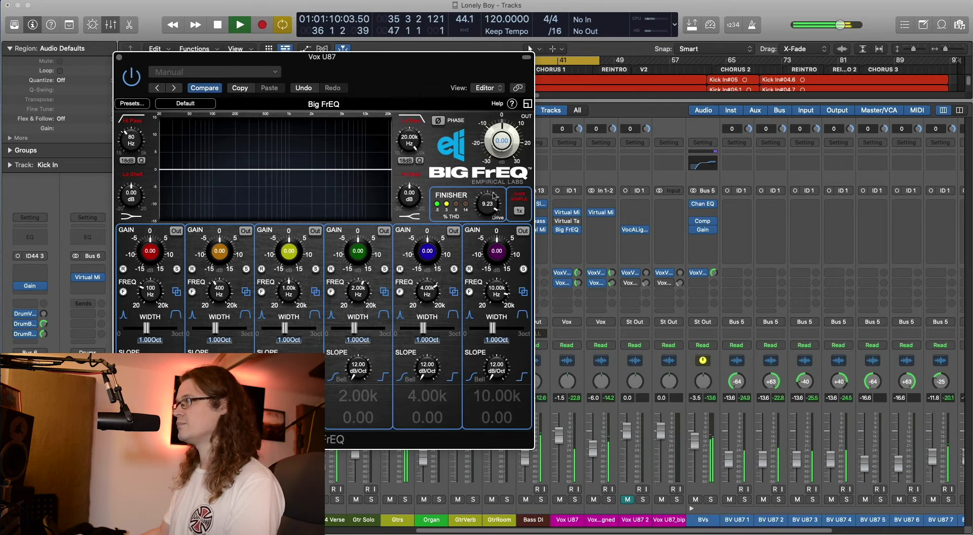
click(459, 199)
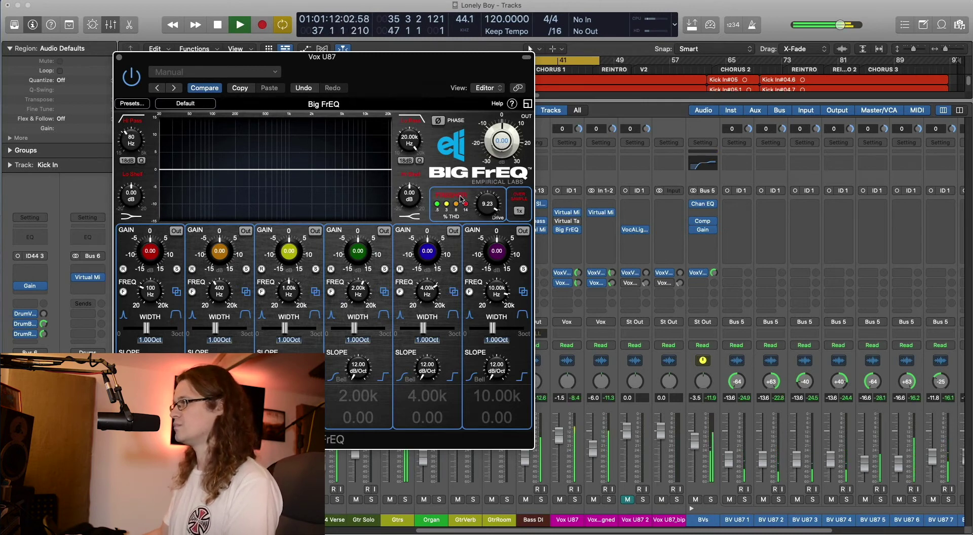
click(461, 199)
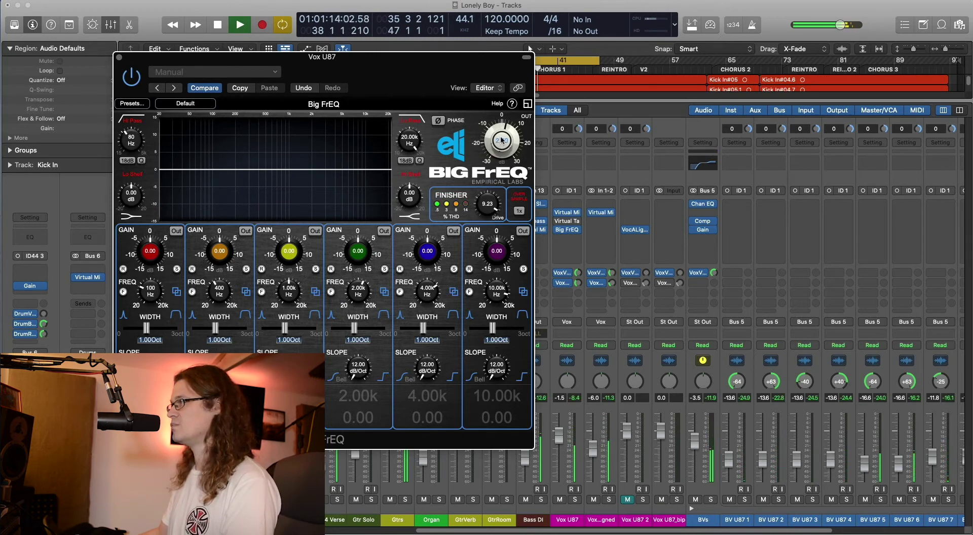
click(459, 198)
click(460, 197)
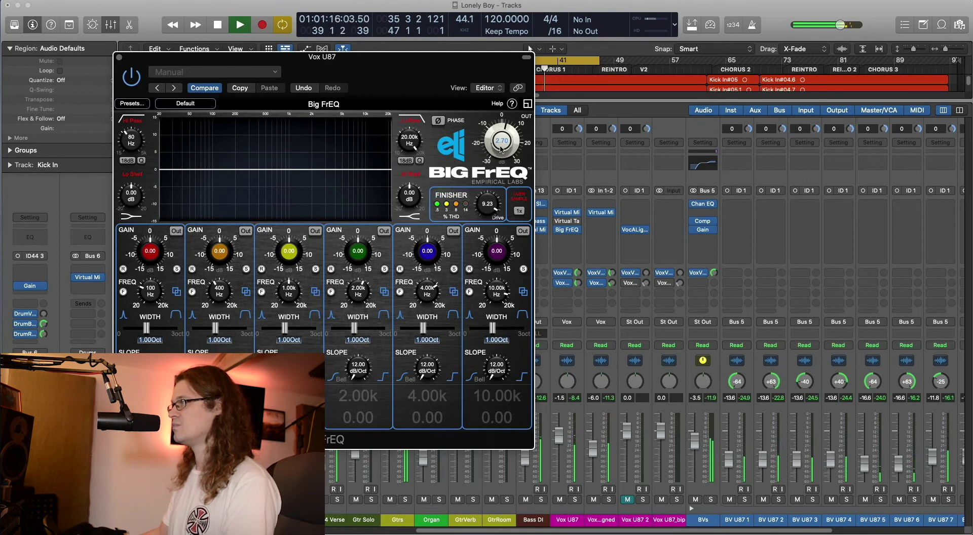
Raise the vocal's Big FrEQ output to 7.15 while comparing the Finisher off and on, then stop playback and close the window
click(462, 195)
click(462, 195)
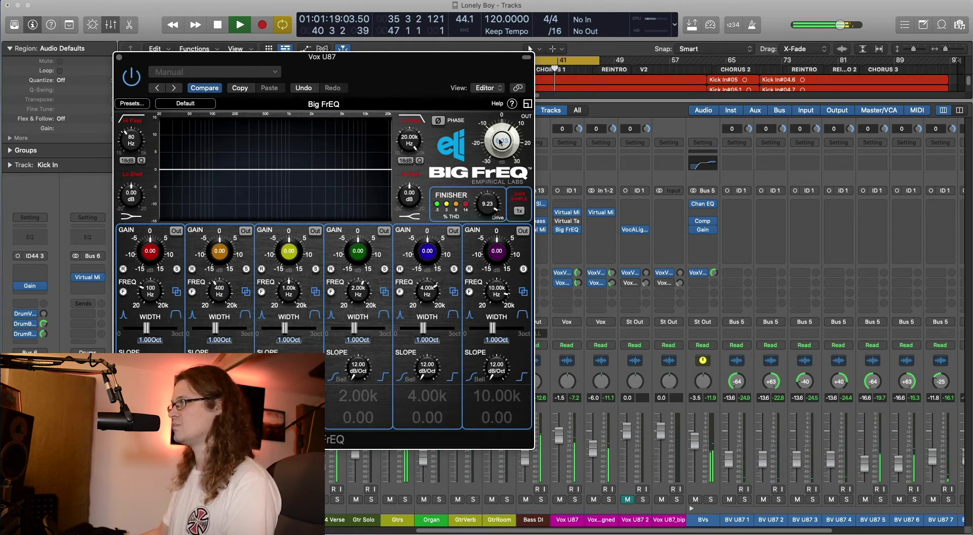
click(461, 198)
click(461, 198)
drag(495, 155, 498, 146)
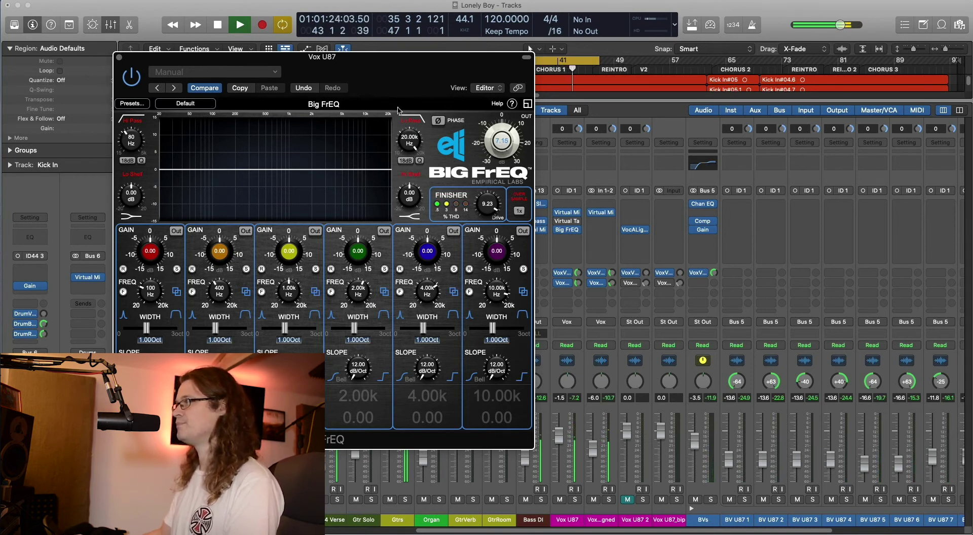
key(space)
drag(248, 56, 407, 55)
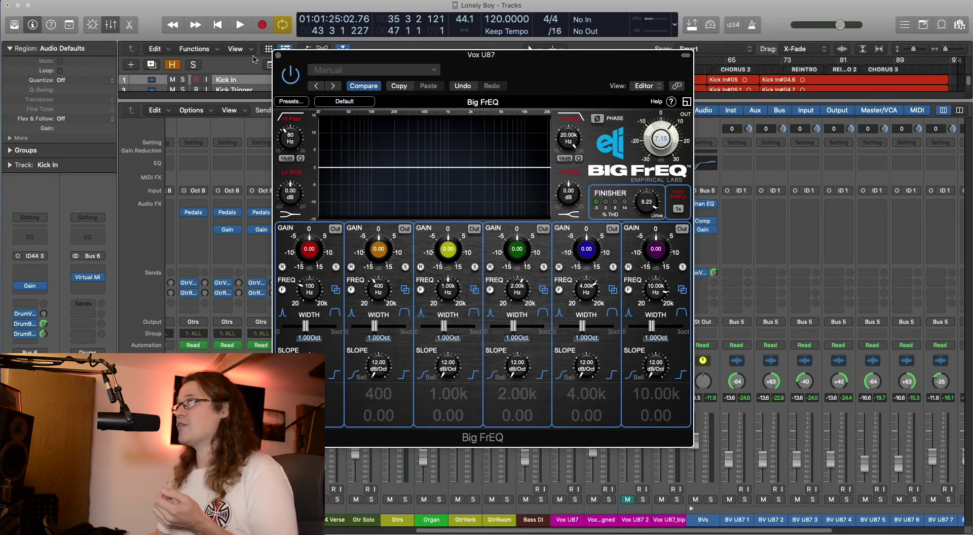
click(280, 56)
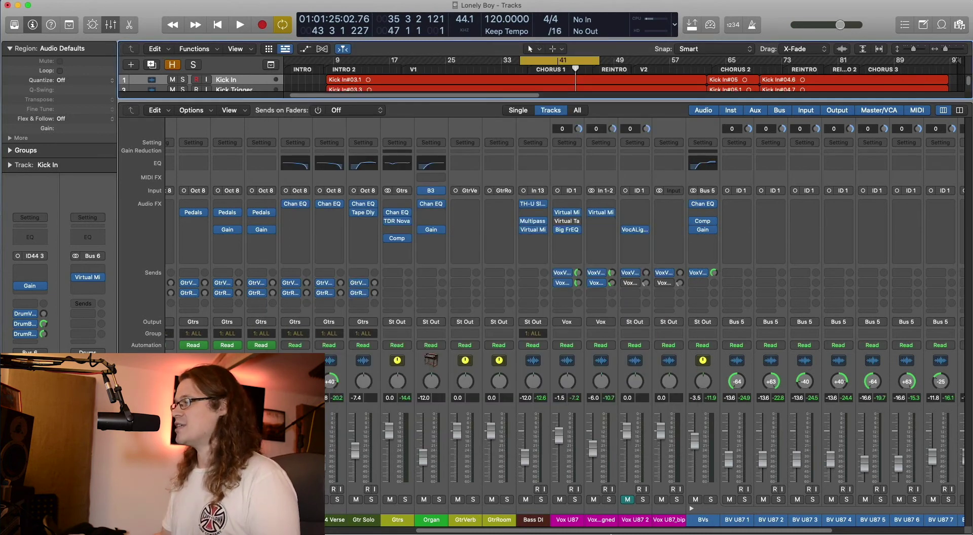
Inspect the Big FrEQ on Stereo Out, soloing and unsoloing its 1.59 kHz band, and close the window
drag(599, 531, 708, 531)
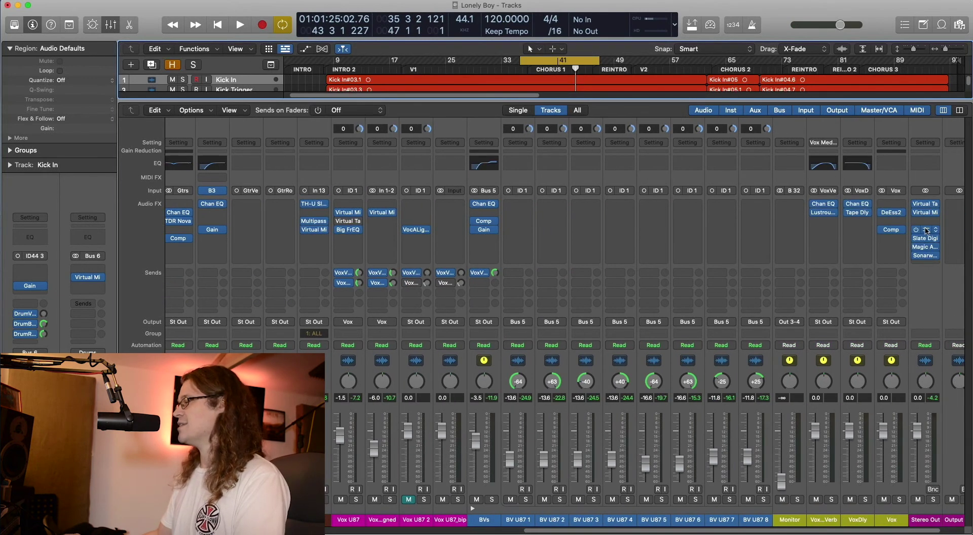
click(926, 231)
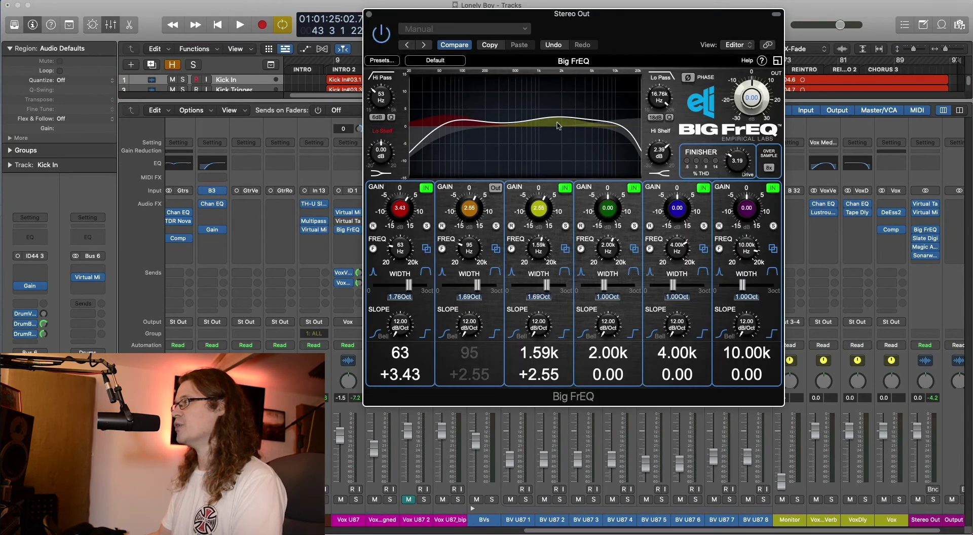
click(565, 226)
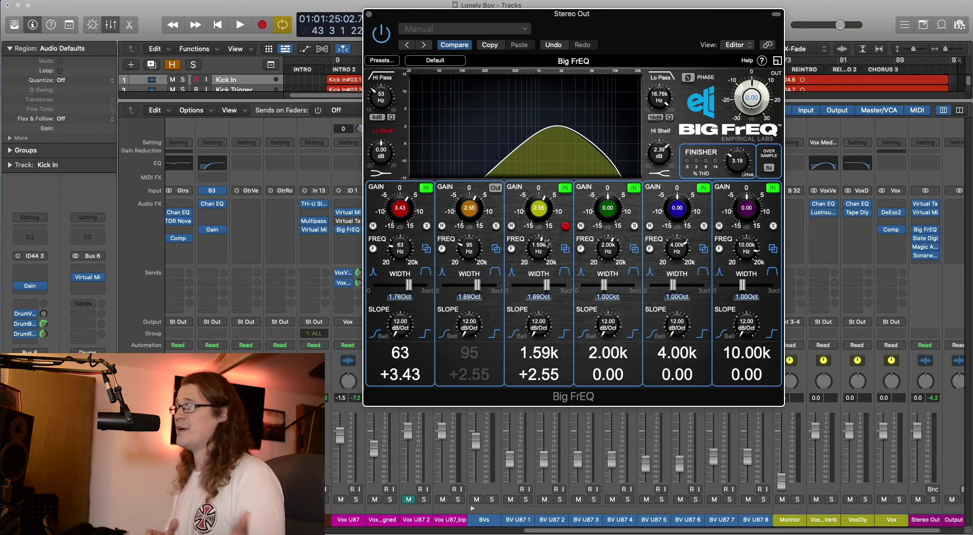
click(565, 225)
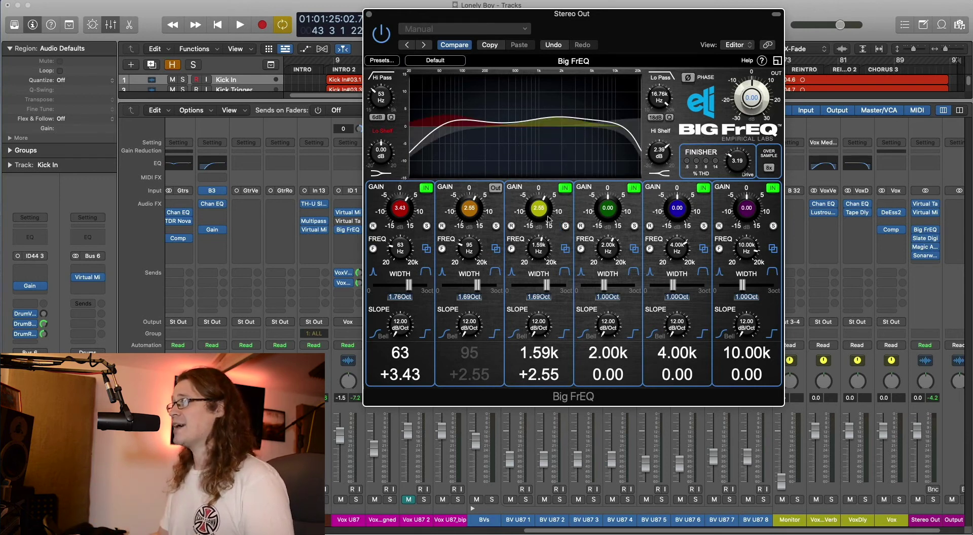
click(371, 14)
Inspect the 437 Hz notch in the Snare Top's Big FrEQ and close the window
scroll(327, 212, left, 10)
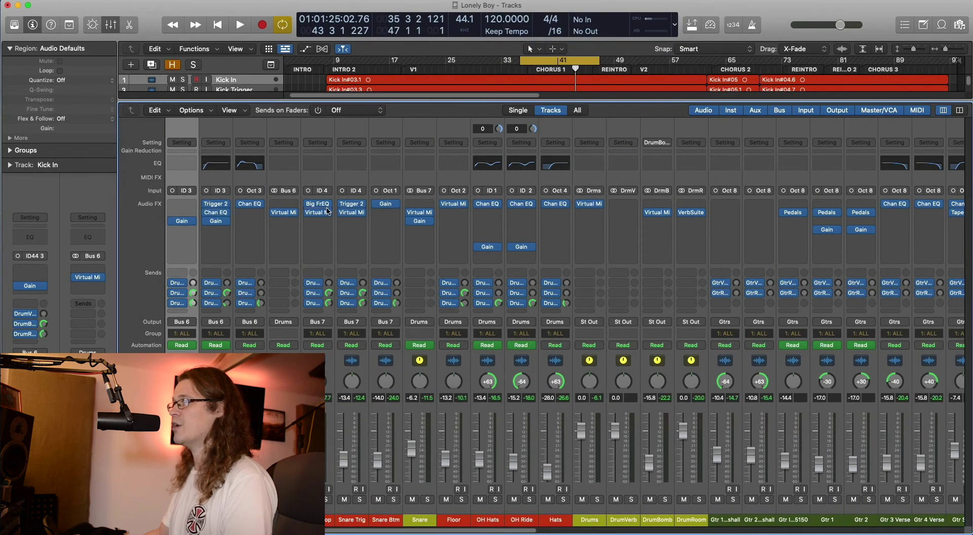
click(323, 204)
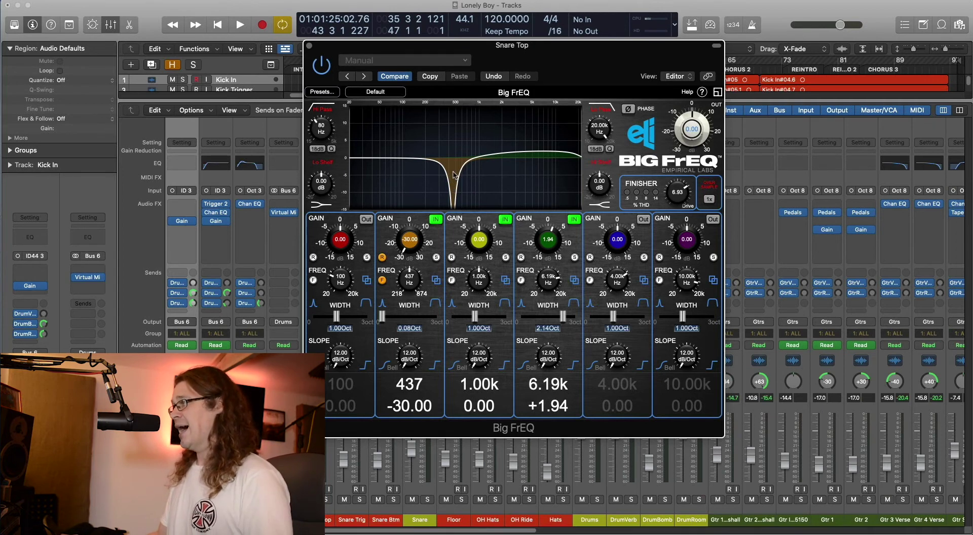
click(310, 46)
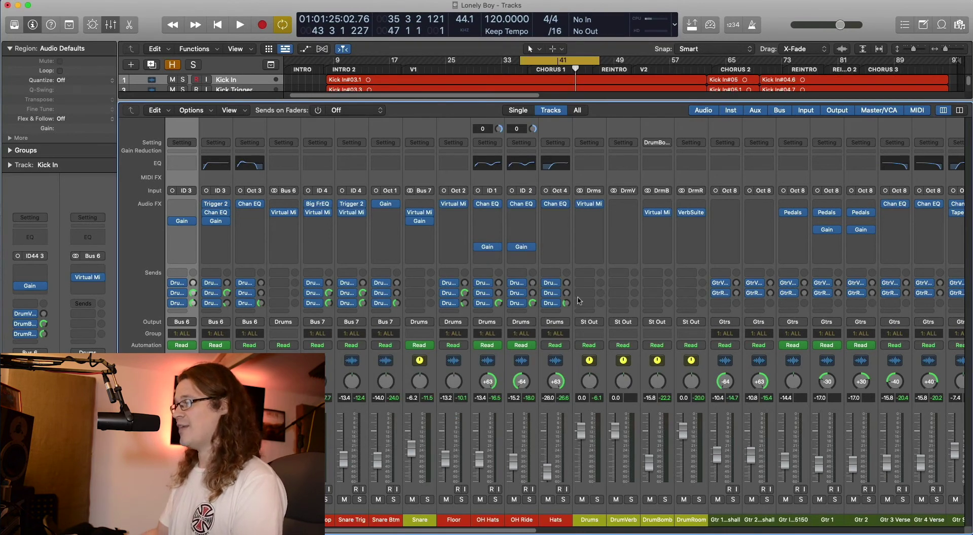
Reopen the Big FrEQ on the Vox U87 channel to view its Finisher section
scroll(517, 527, right, 15)
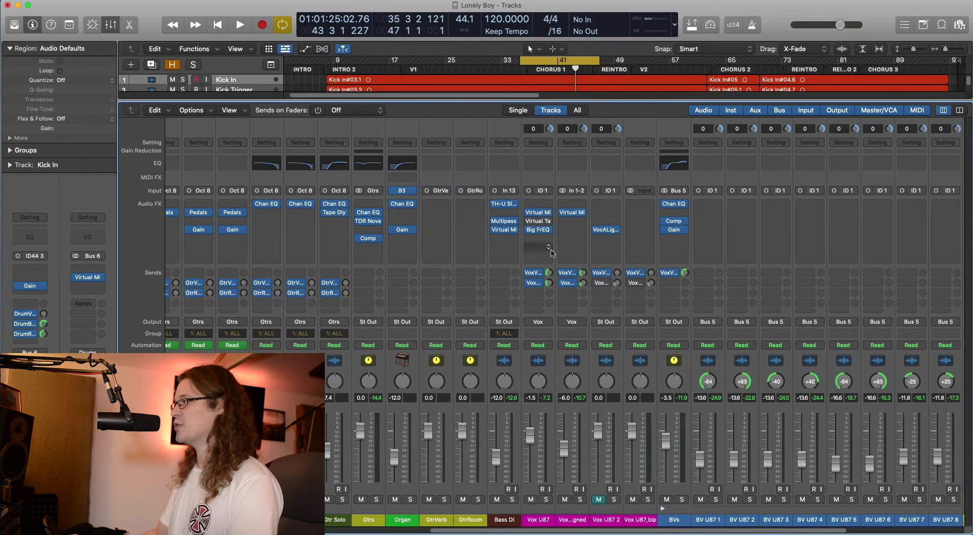
click(540, 229)
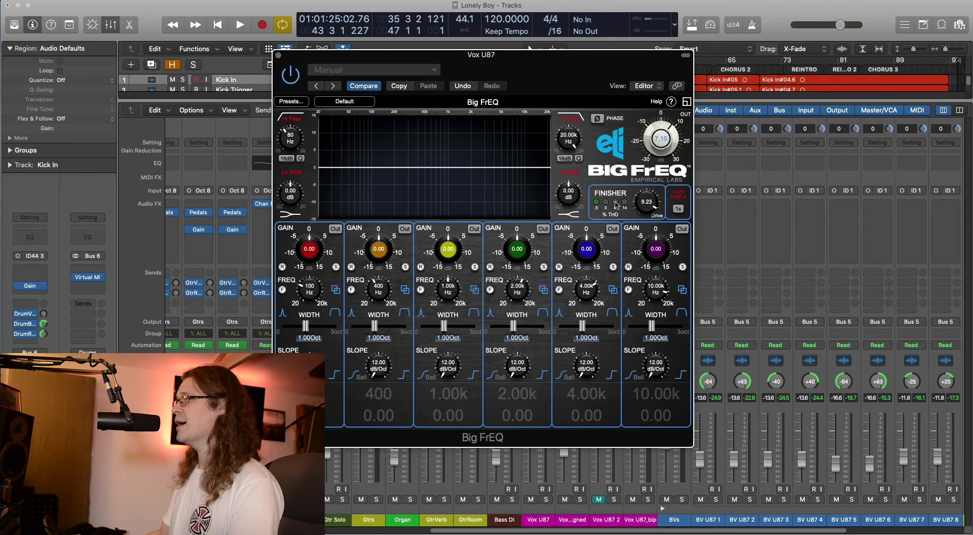